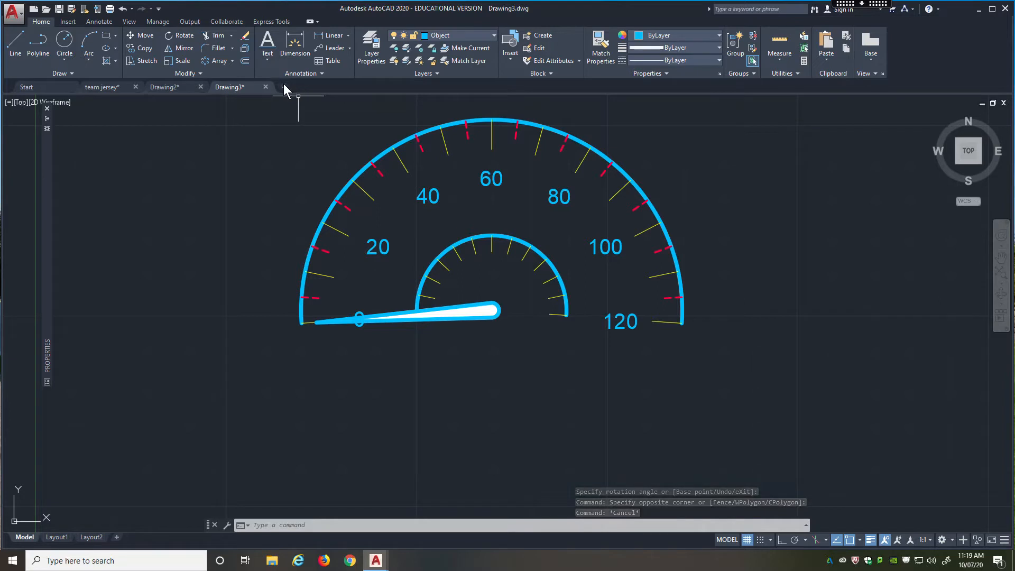
Start a new drawing and draw a circle with a radius of about 0.63 near the middle of the drawing area.
left_click(284, 86)
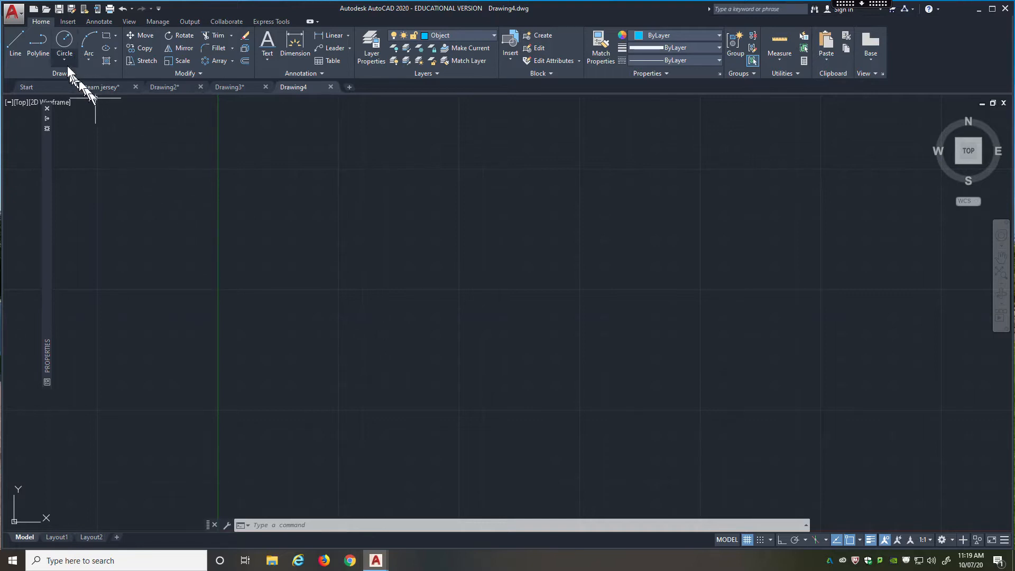
left_click(64, 43)
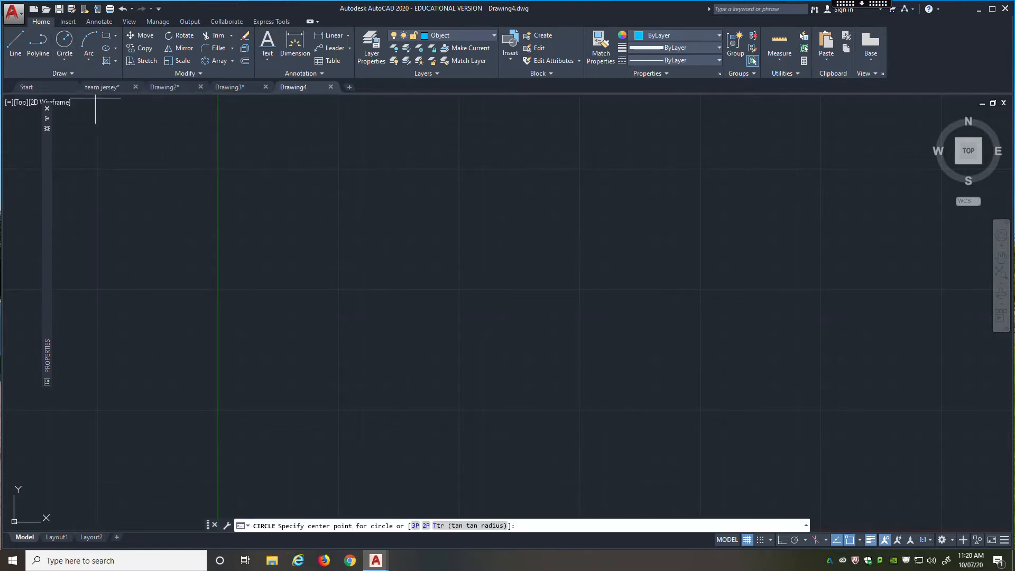
left_click(400, 270)
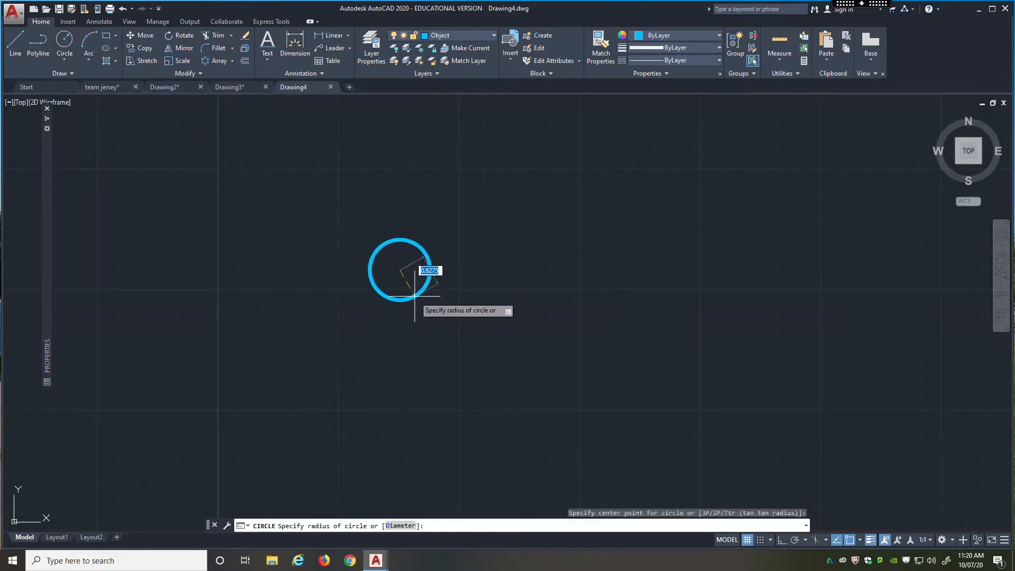
left_click(419, 292)
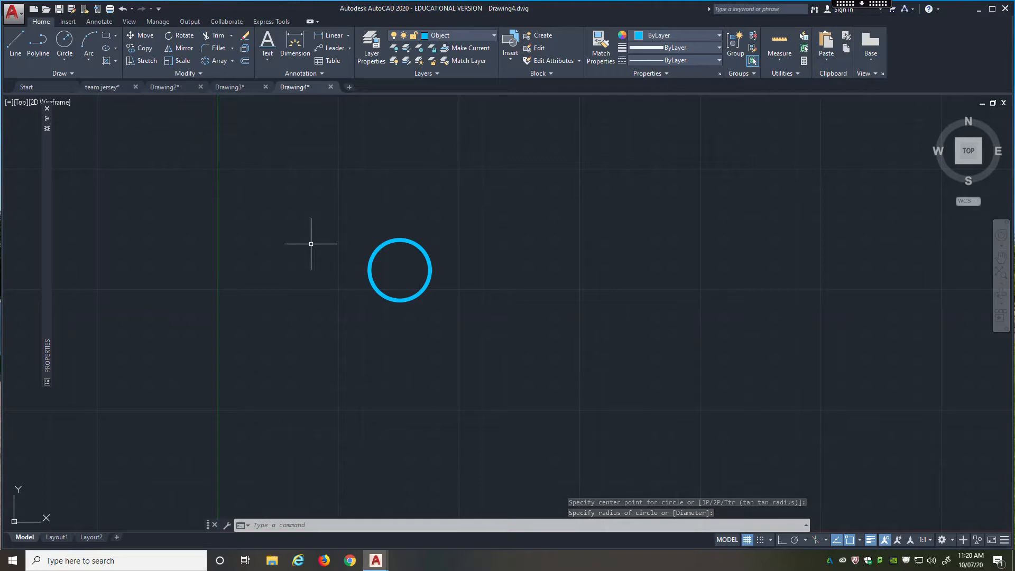
Start a block definition named geometry and set the circle's centre as its base point.
type("bl")
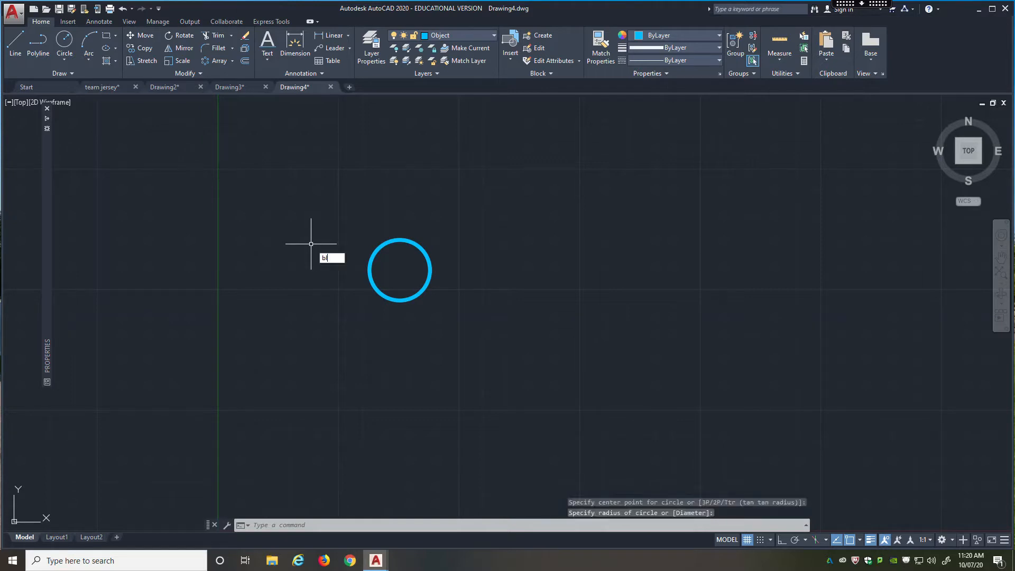
type("ock")
key("Return")
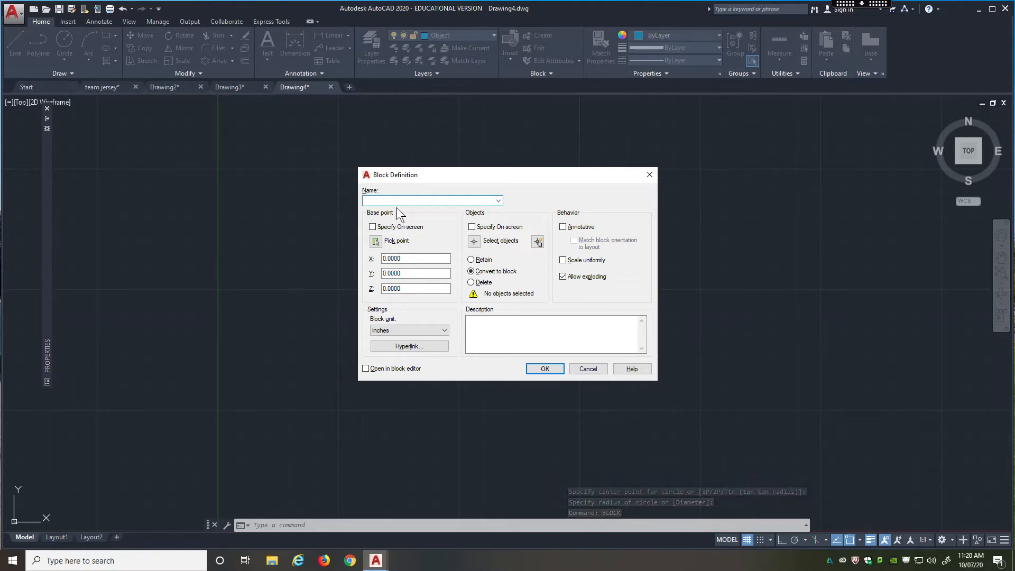
type("geometry")
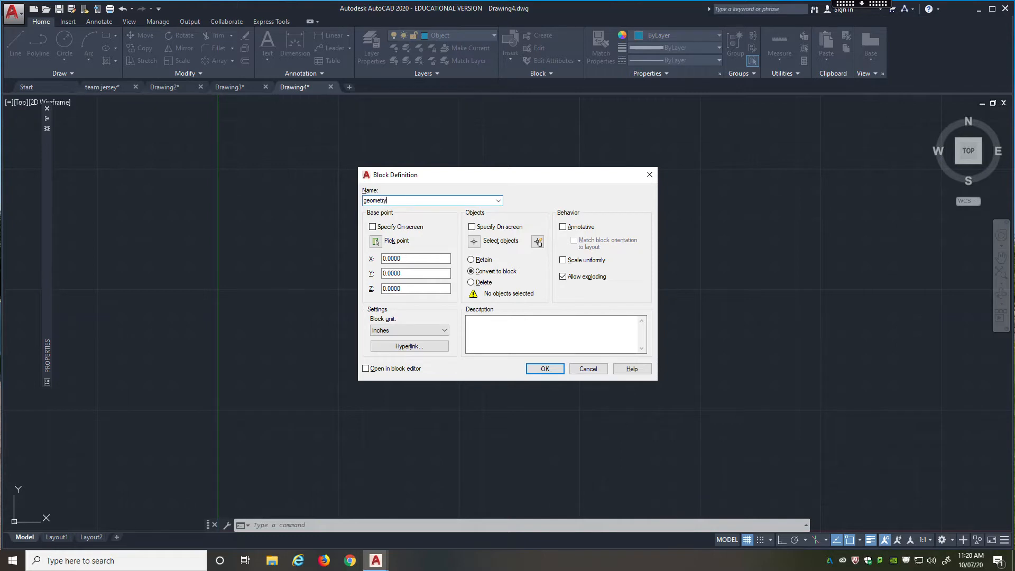
left_click(375, 241)
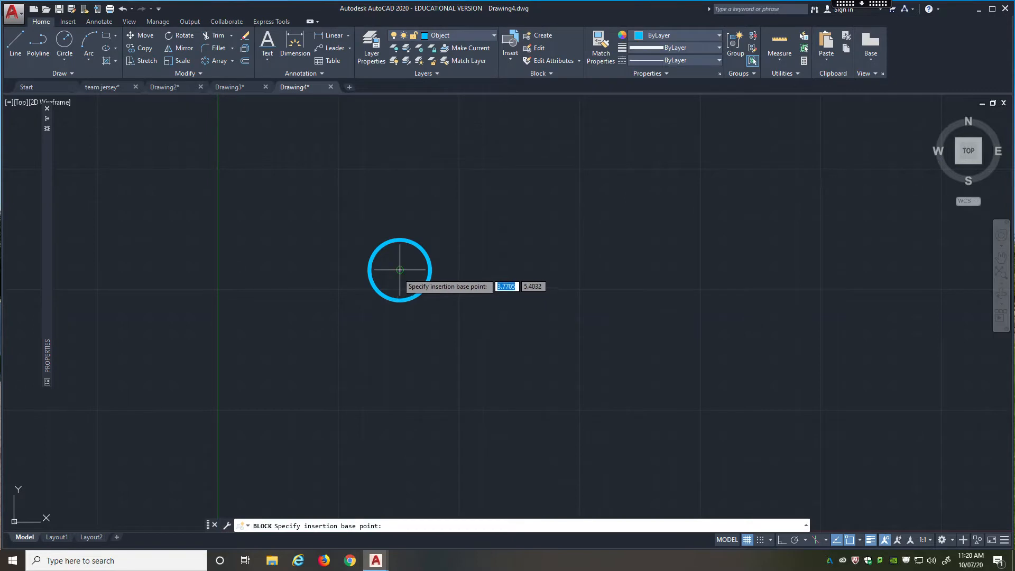
left_click(376, 273)
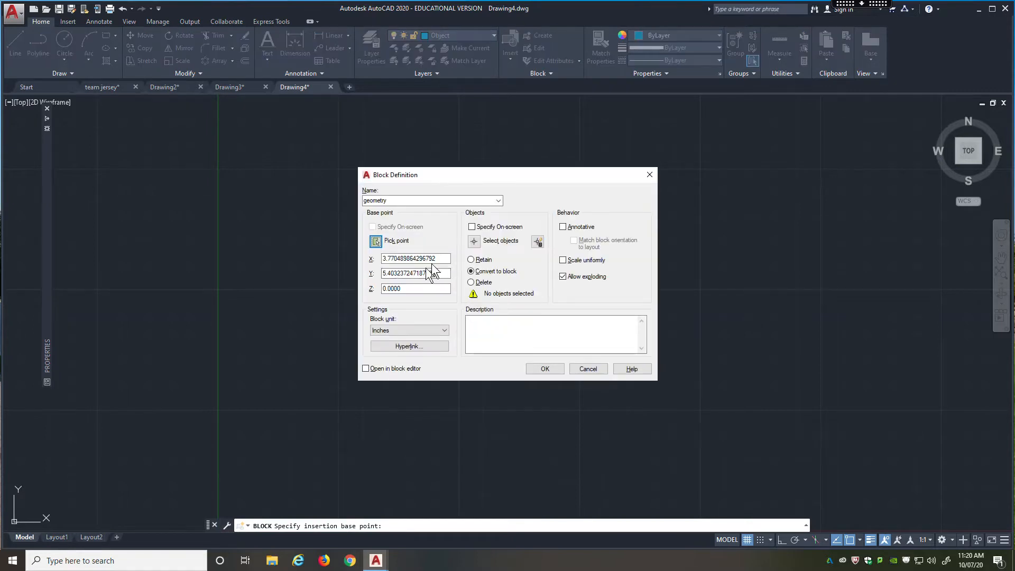
Select the circle as the block's object and create the block with the Convert to block option.
left_click(474, 241)
left_click(450, 221)
left_click(344, 317)
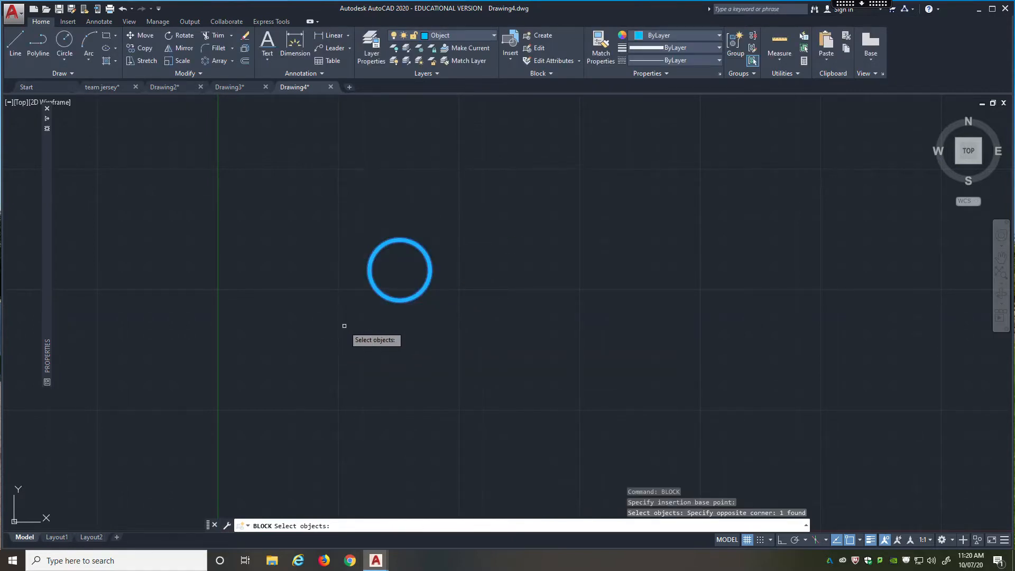
key("Return")
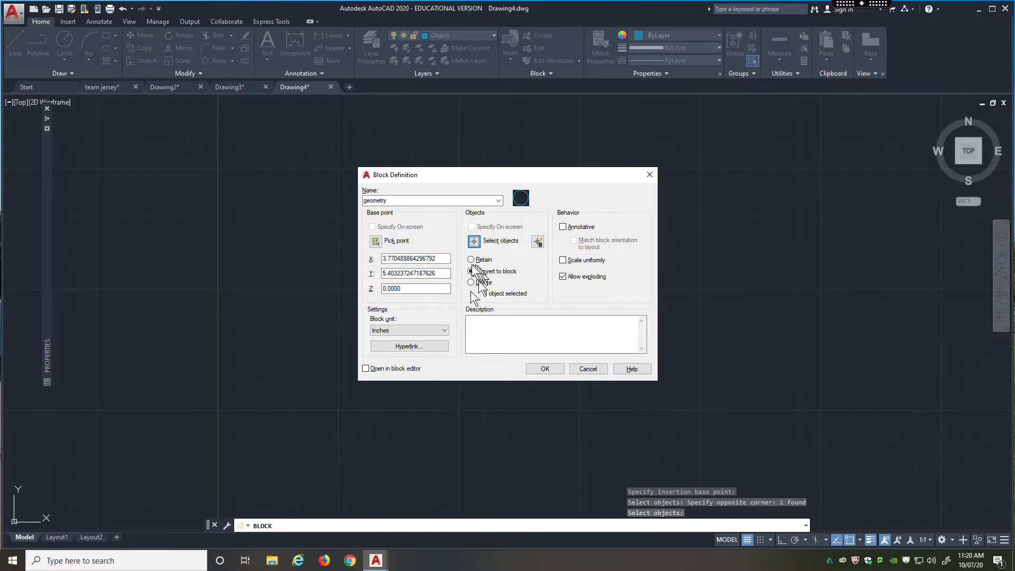
left_click(541, 369)
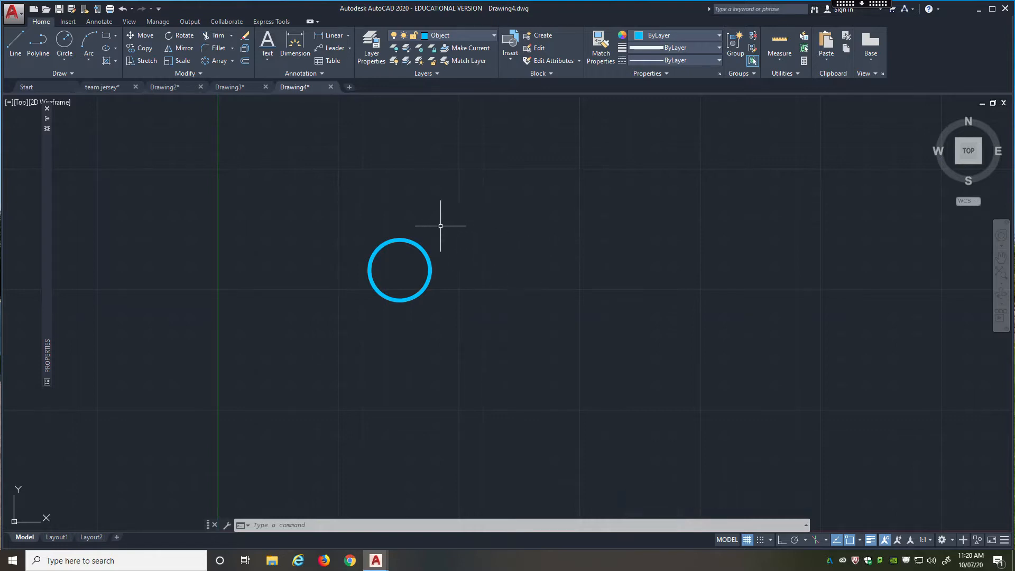
Open the geometry block in the Block Editor and place the block authoring palettes, showing the parameters, closer to the circle.
double_click(405, 240)
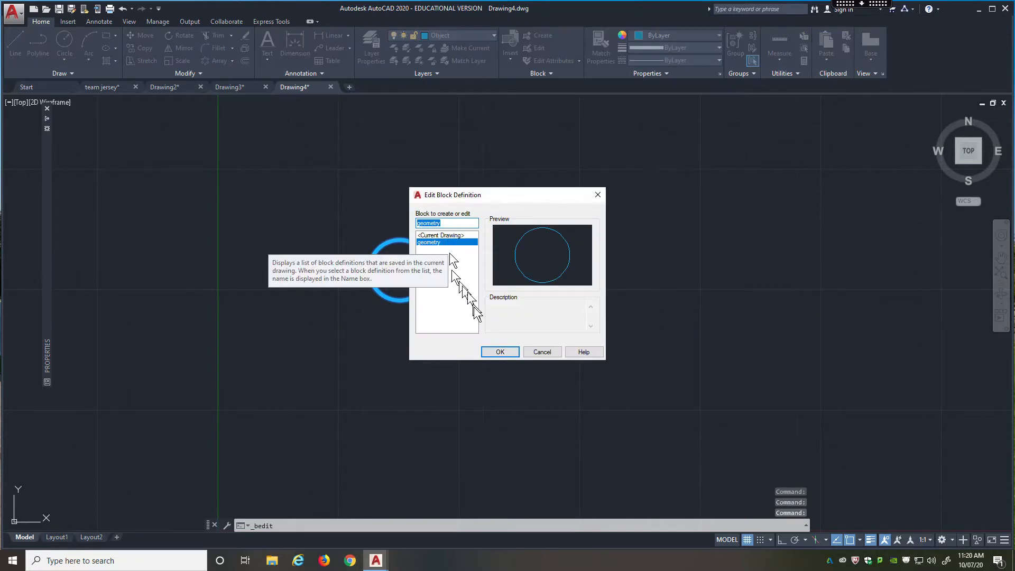
left_click(492, 348)
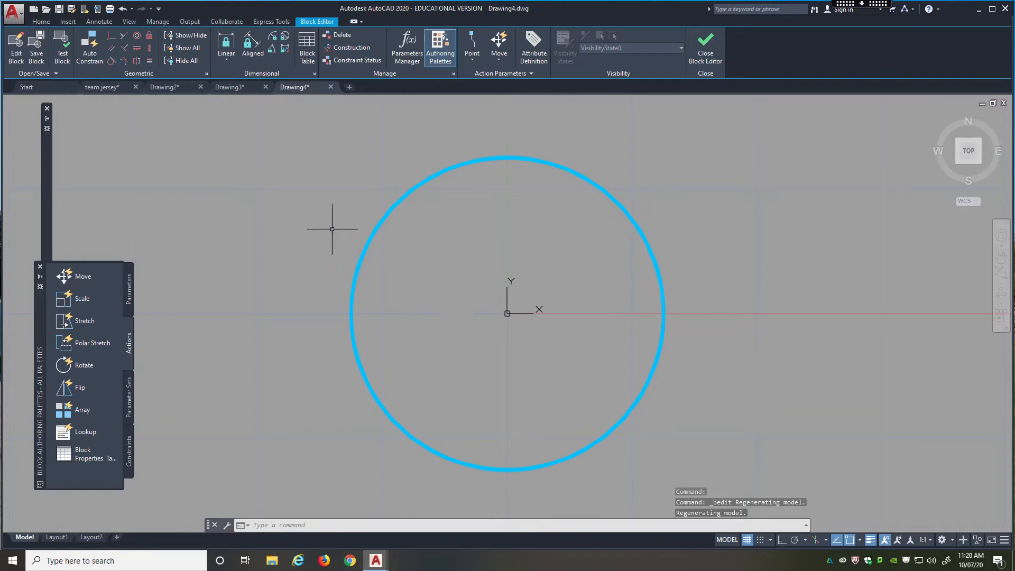
left_click(128, 288)
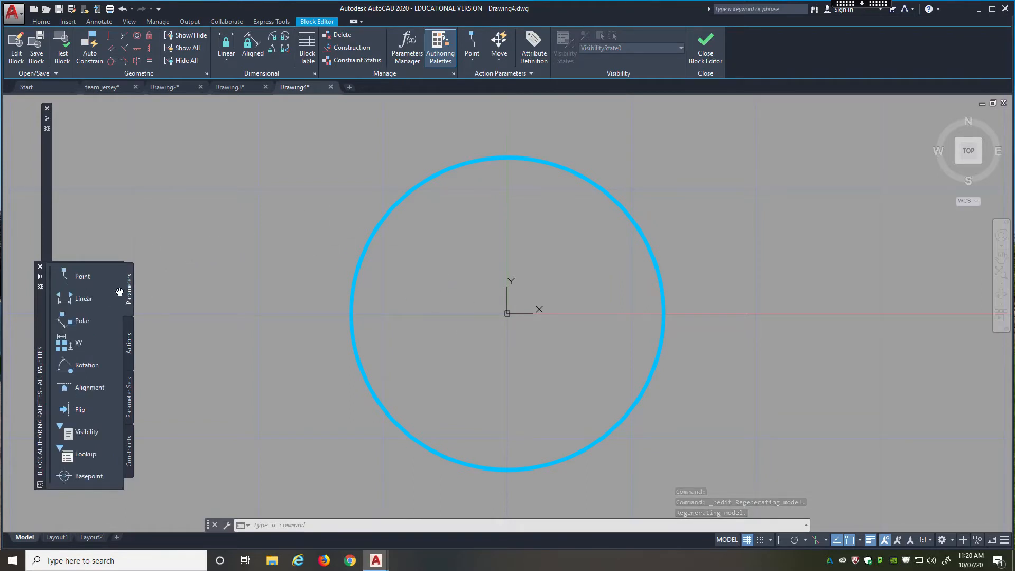
left_click(35, 332)
left_click(127, 260)
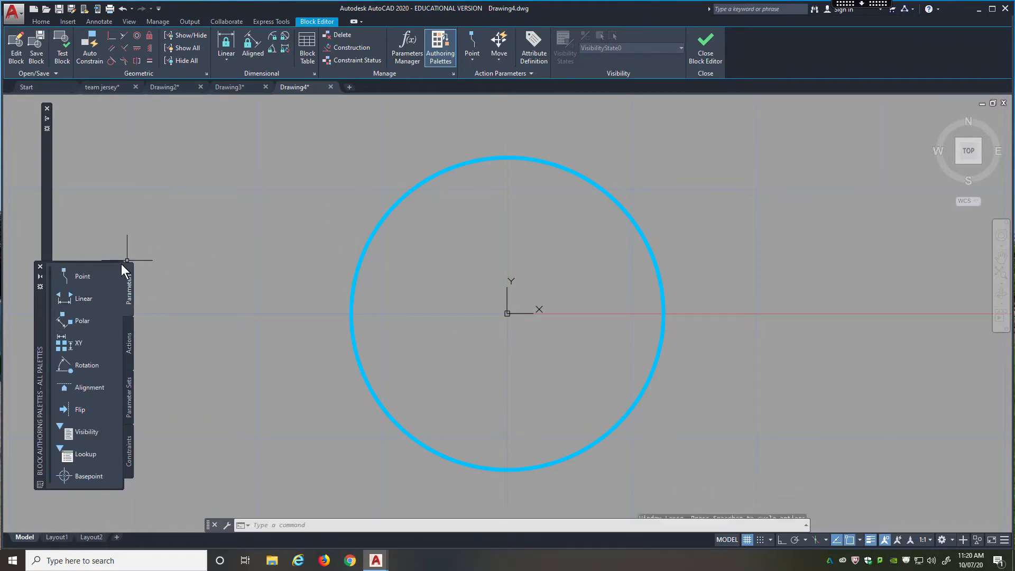
left_click_drag(43, 332, 178, 198)
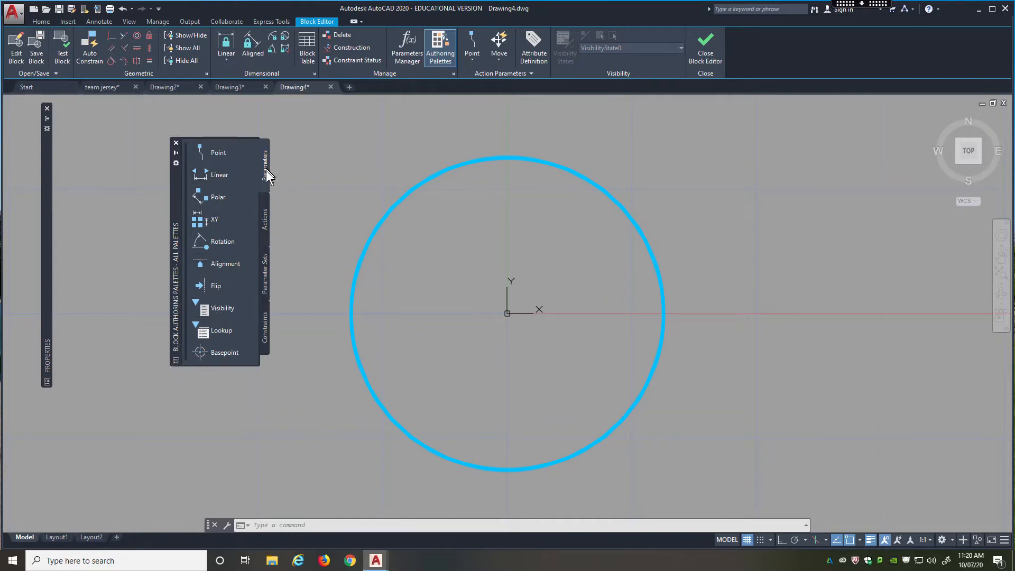
left_click(265, 220)
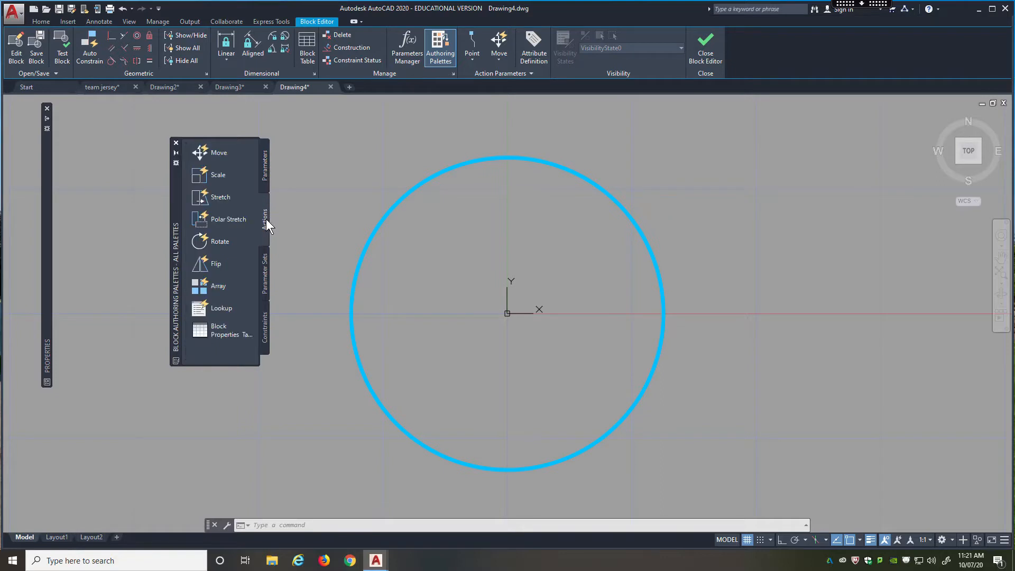
left_click(265, 273)
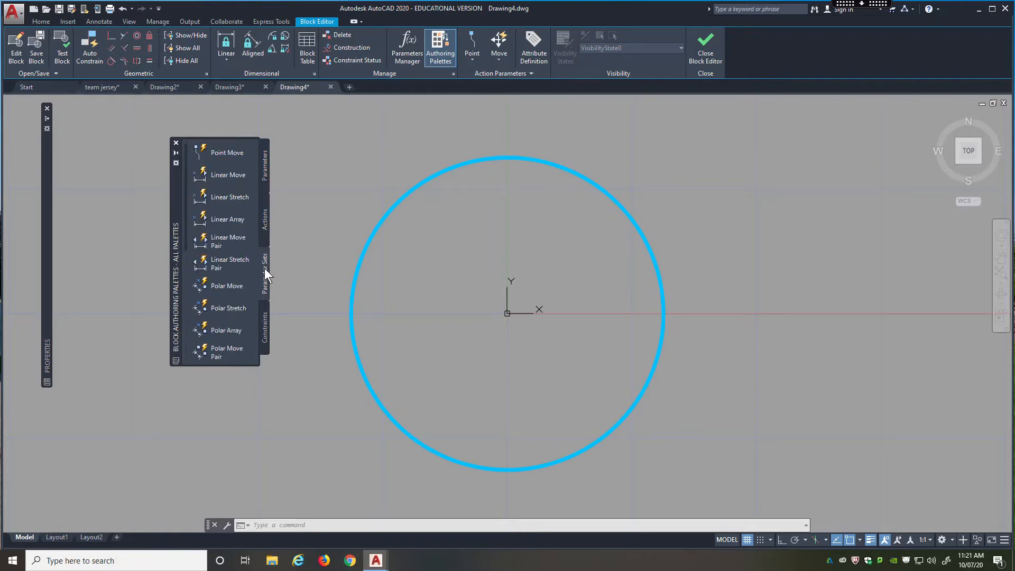
left_click(266, 328)
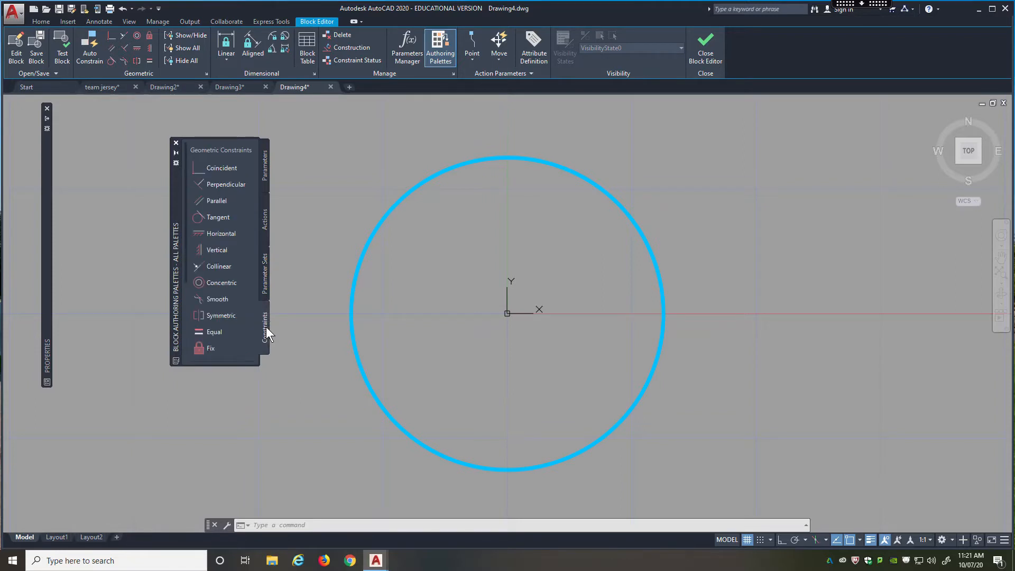
Add a Visibility parameter to the block, placed just outside the circle's right side and slightly below the X axis.
left_click(263, 165)
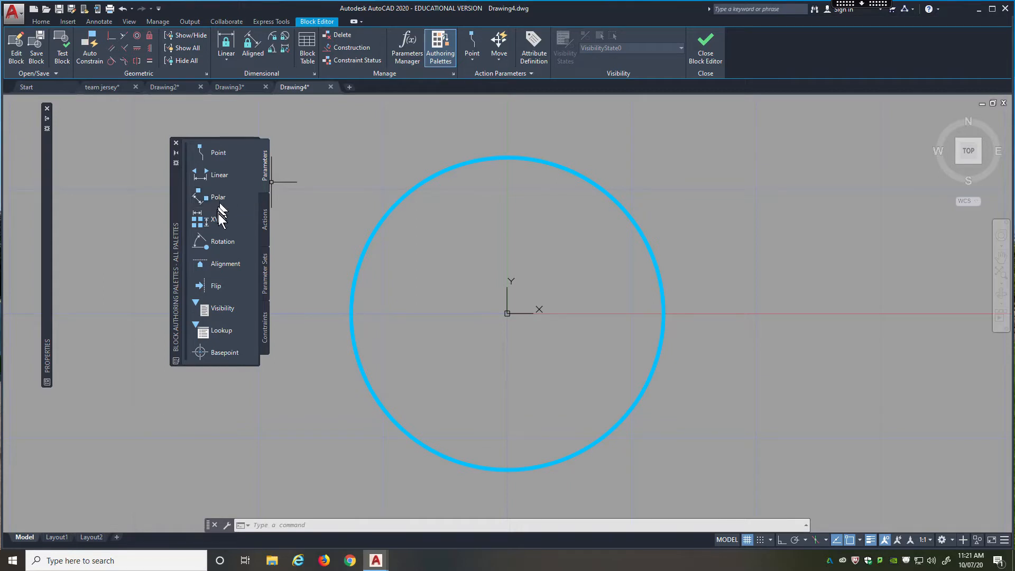
left_click(215, 309)
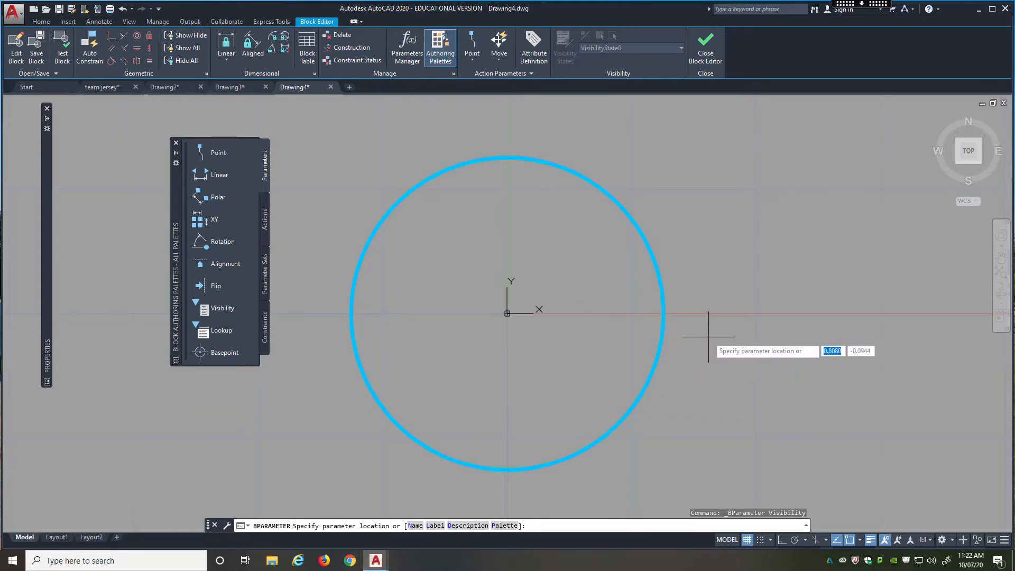
left_click(709, 336)
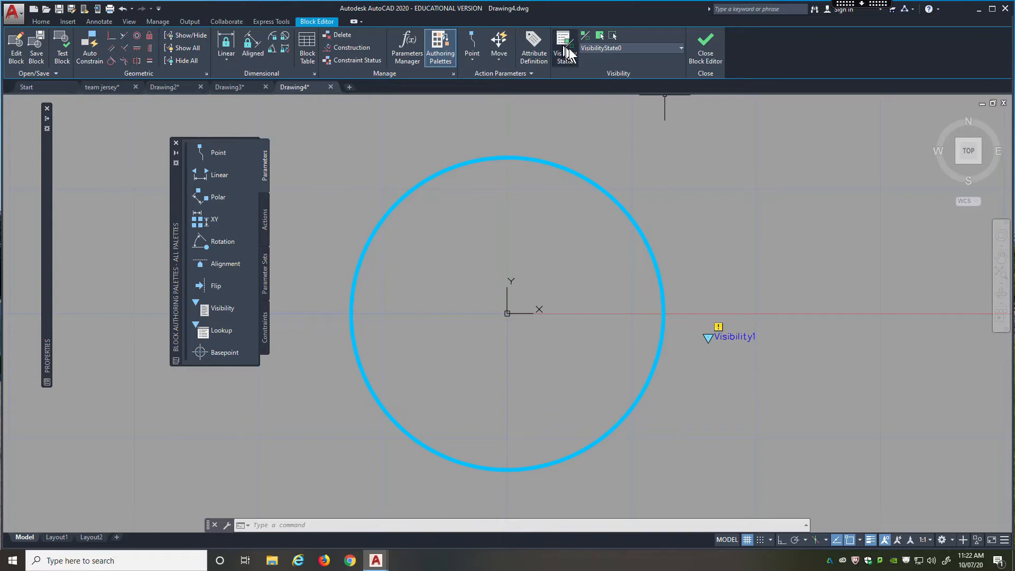
Rename the block's default visibility state as Circle.
left_click(627, 47)
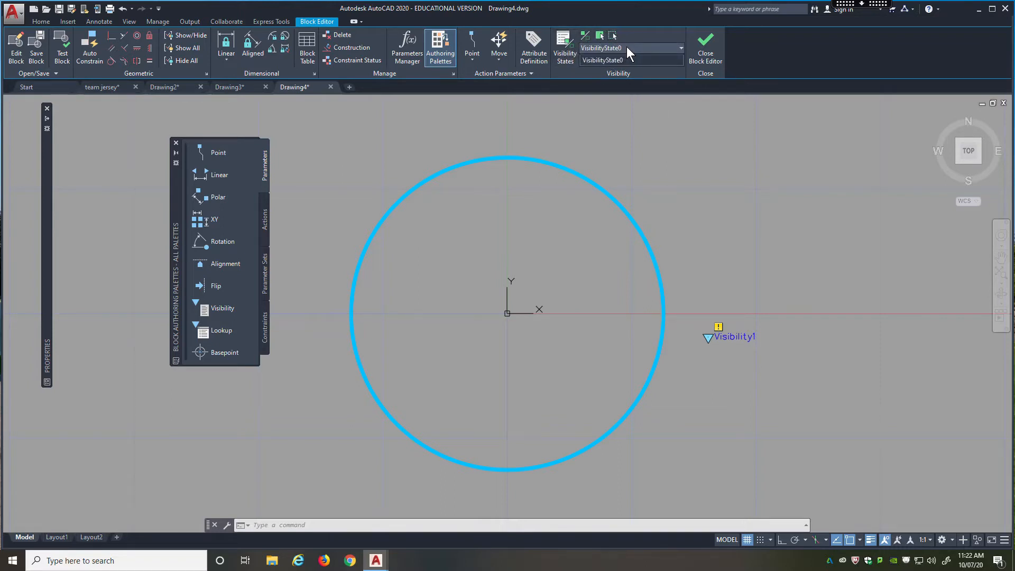
left_click(574, 69)
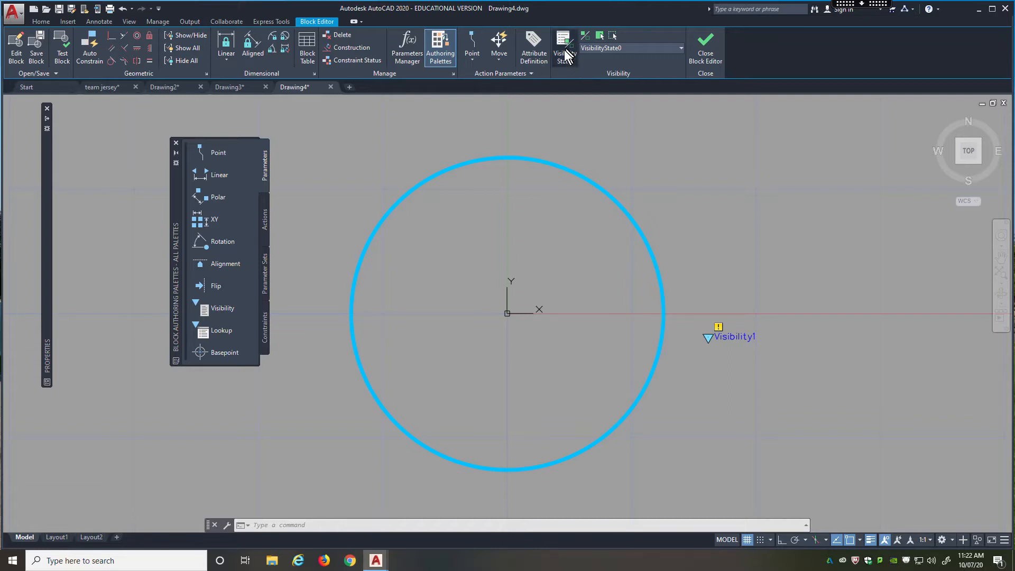
left_click(564, 56)
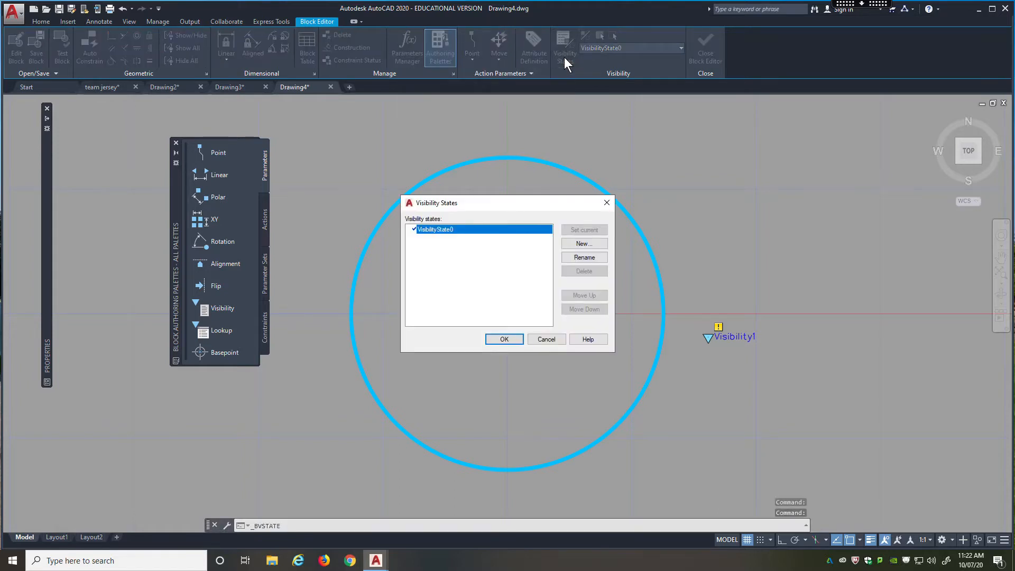
left_click(568, 258)
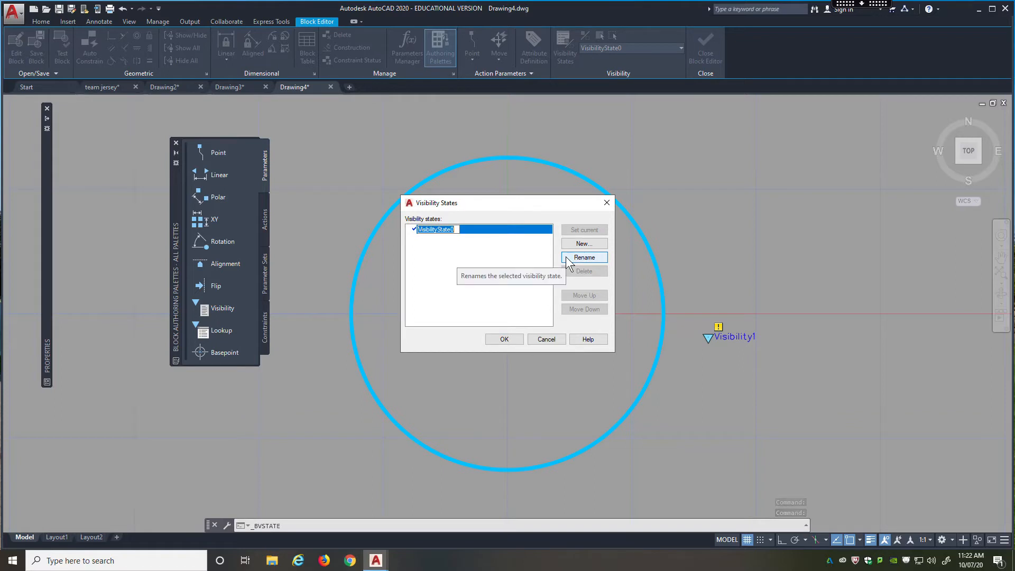
type("Circle")
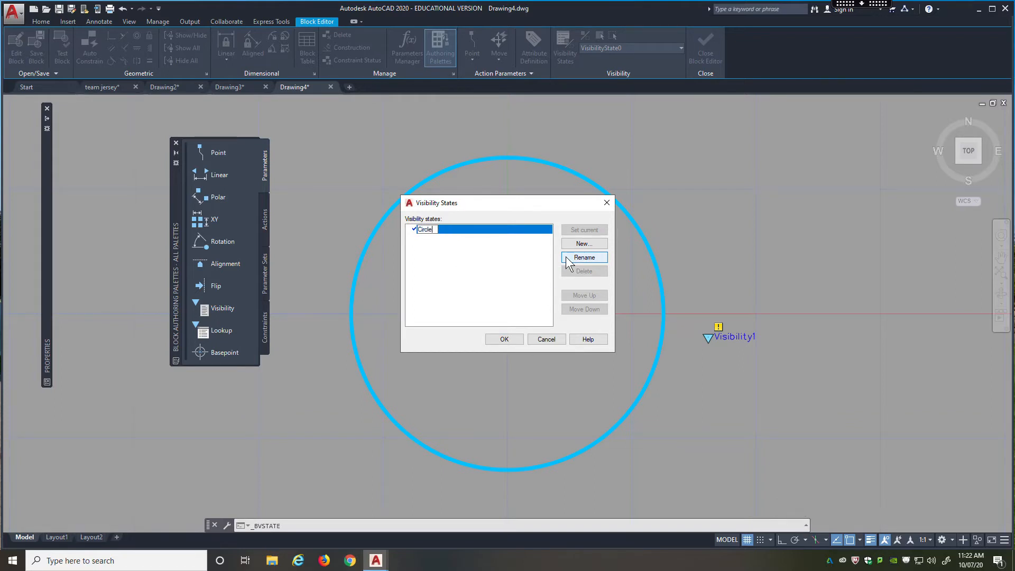
left_click(522, 253)
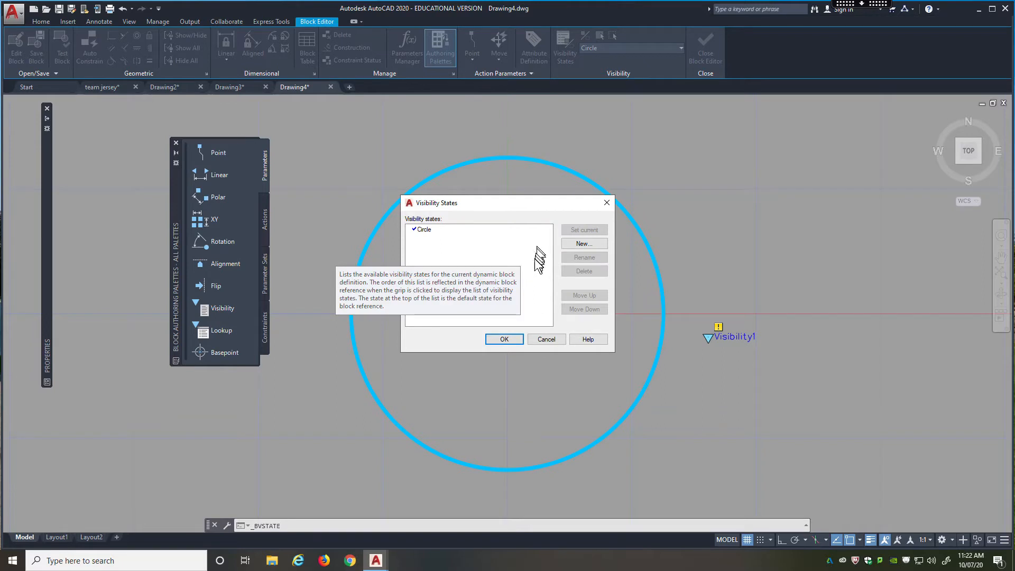
Create a new visibility state named Rectangle that hides all existing objects, and accept the visibility states.
left_click(584, 244)
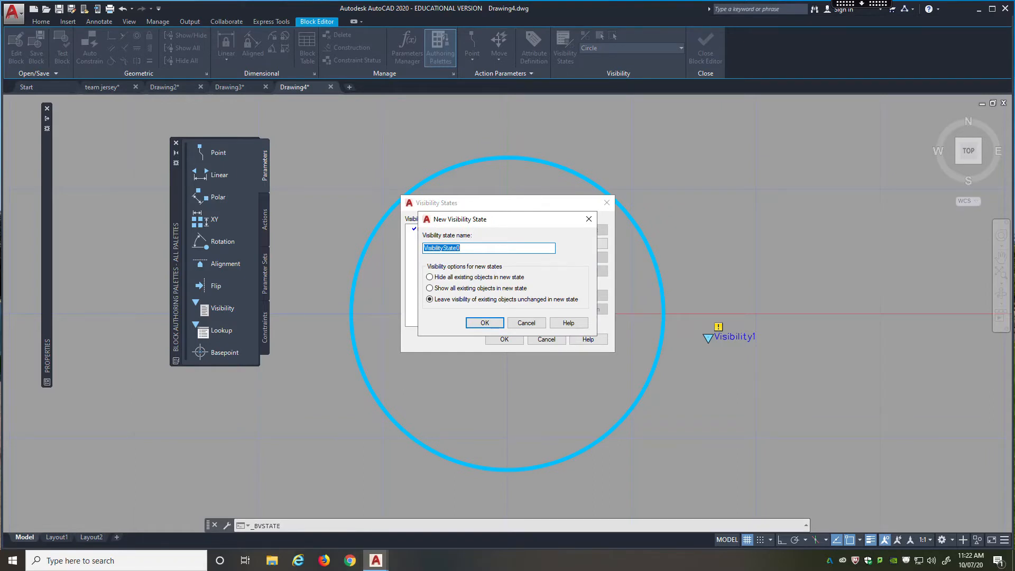
type("Rectangle")
left_click(429, 277)
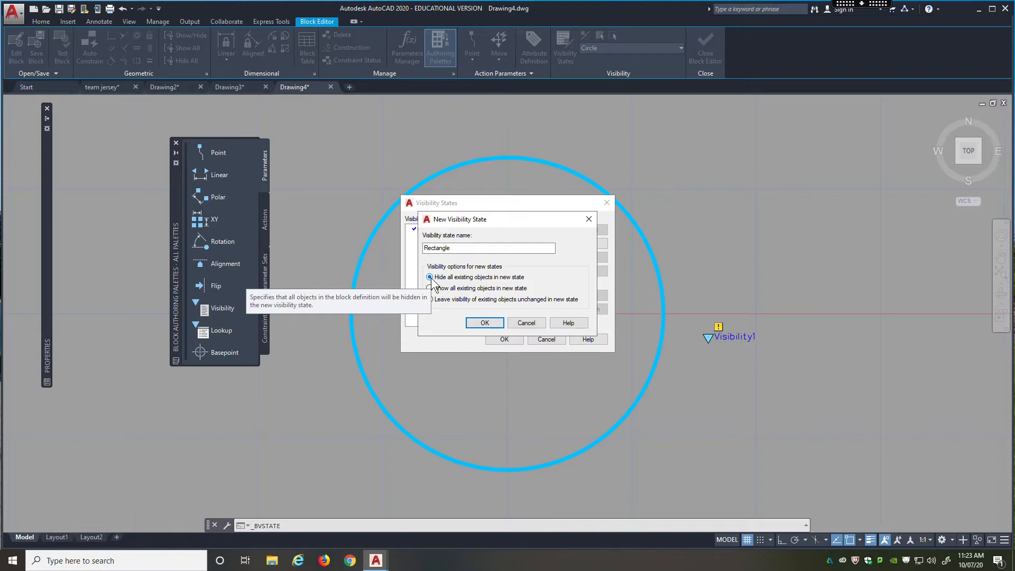
left_click(481, 323)
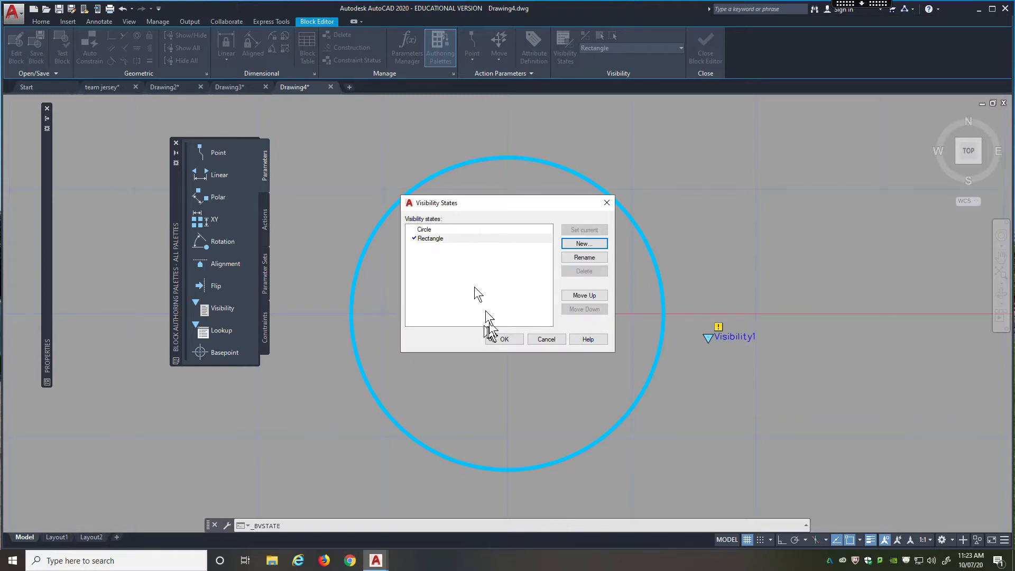
left_click(500, 335)
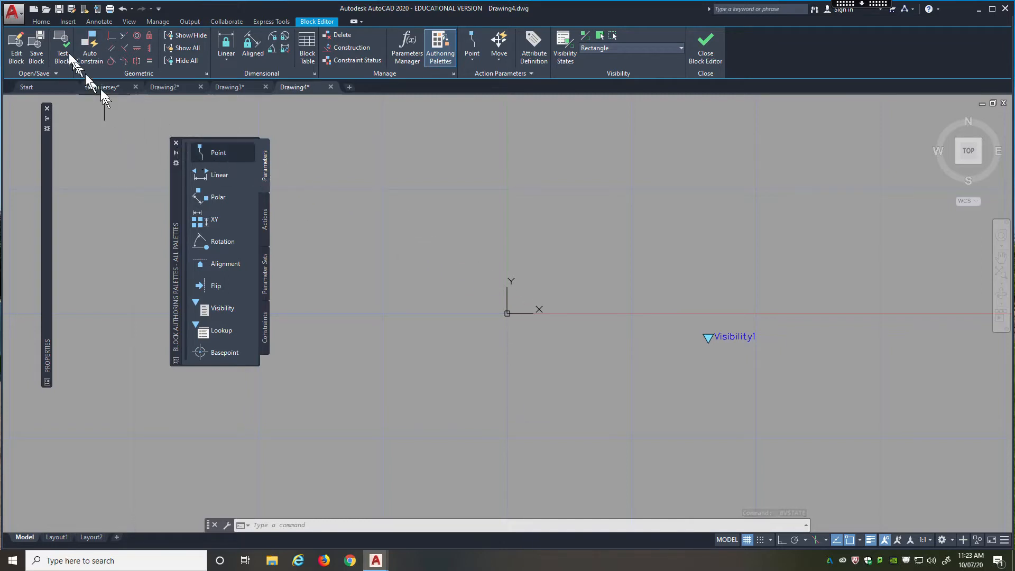
Draw a rectangle about 1.21 by 0.74 units around the block origin in the Rectangle visibility state.
left_click(41, 21)
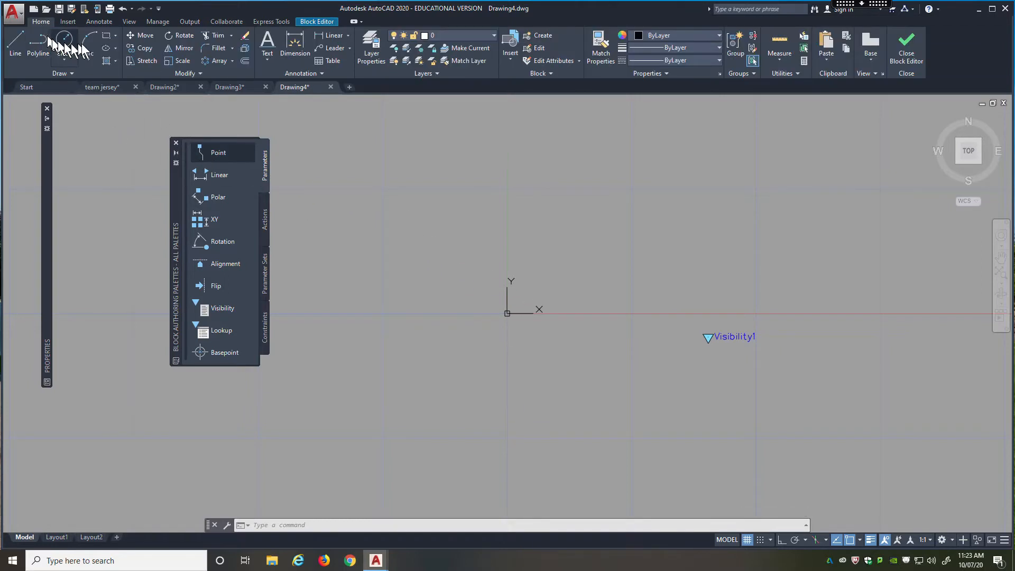
left_click(106, 35)
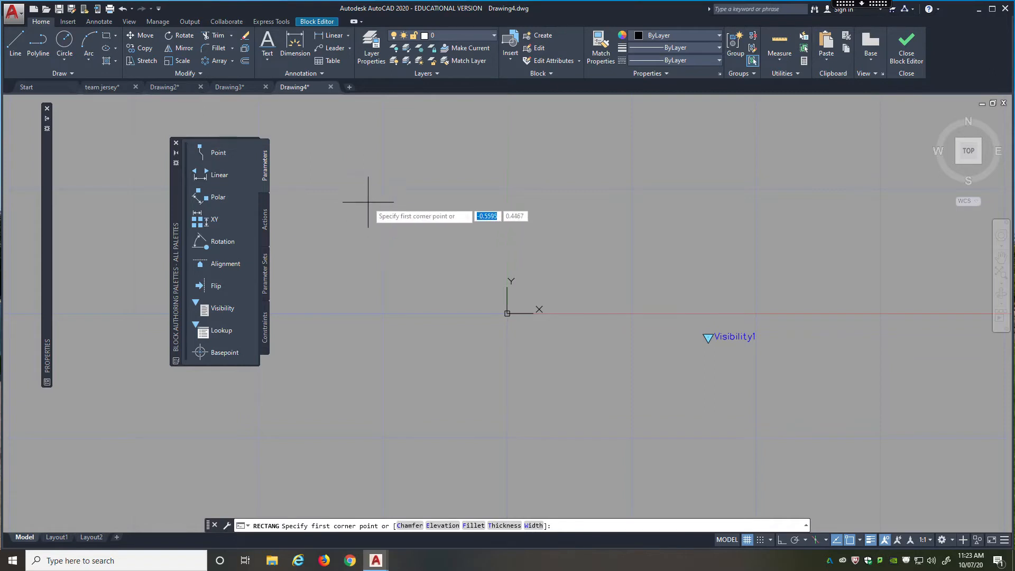
left_click(350, 198)
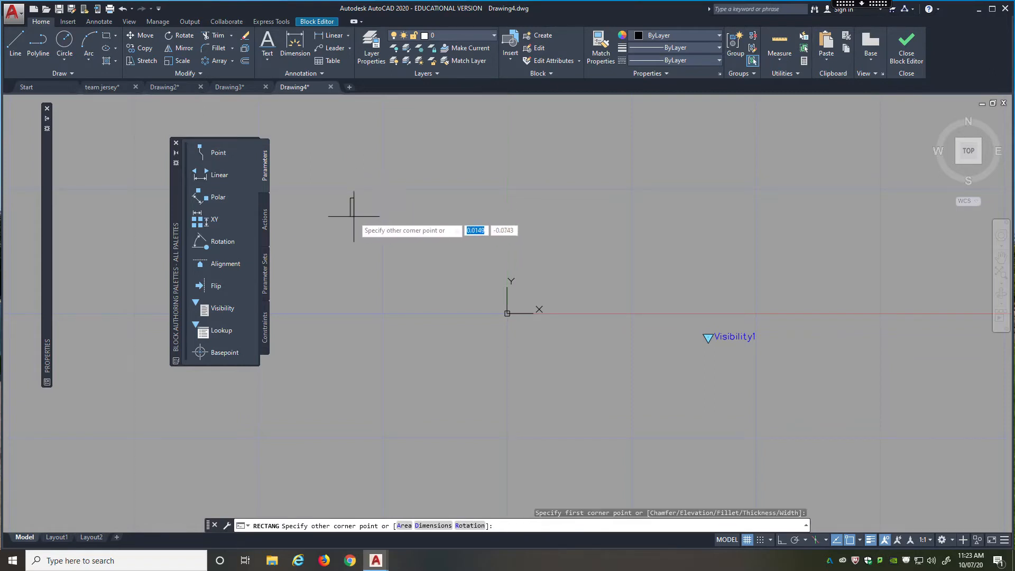
left_click(650, 382)
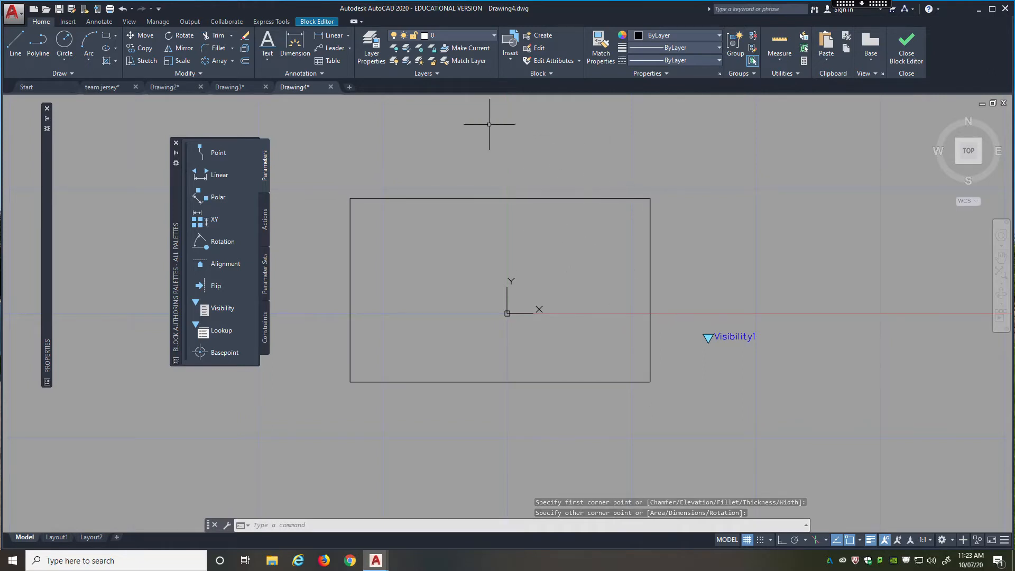
Create a new visibility state named Hexagon that hides all existing objects, and accept the visibility states.
left_click(320, 22)
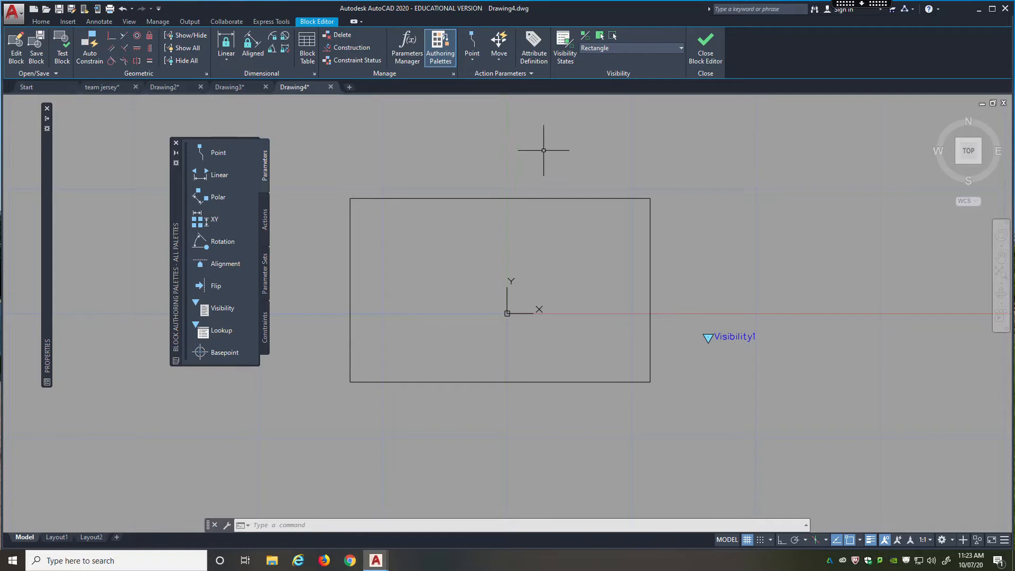
left_click(566, 53)
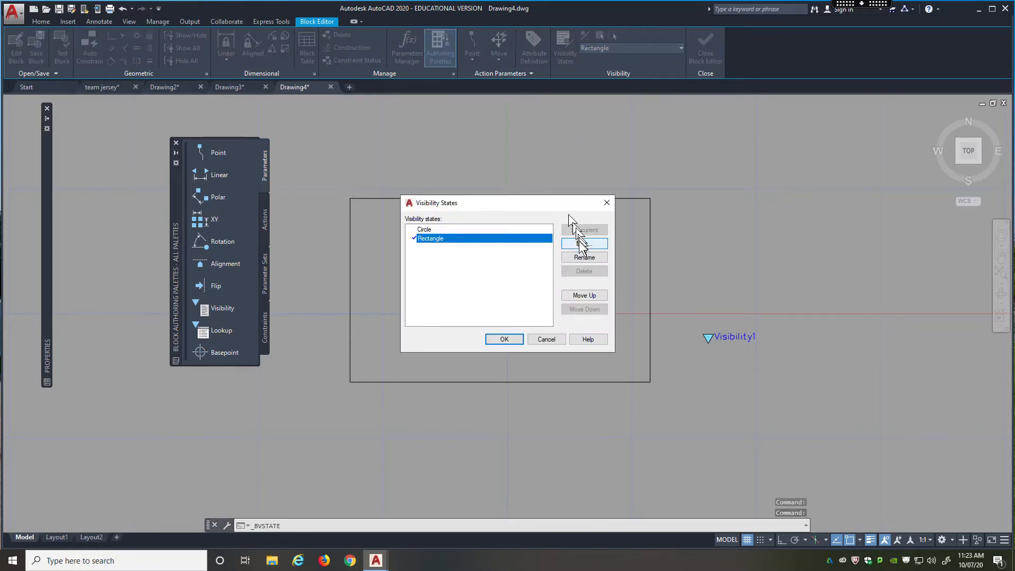
left_click(576, 242)
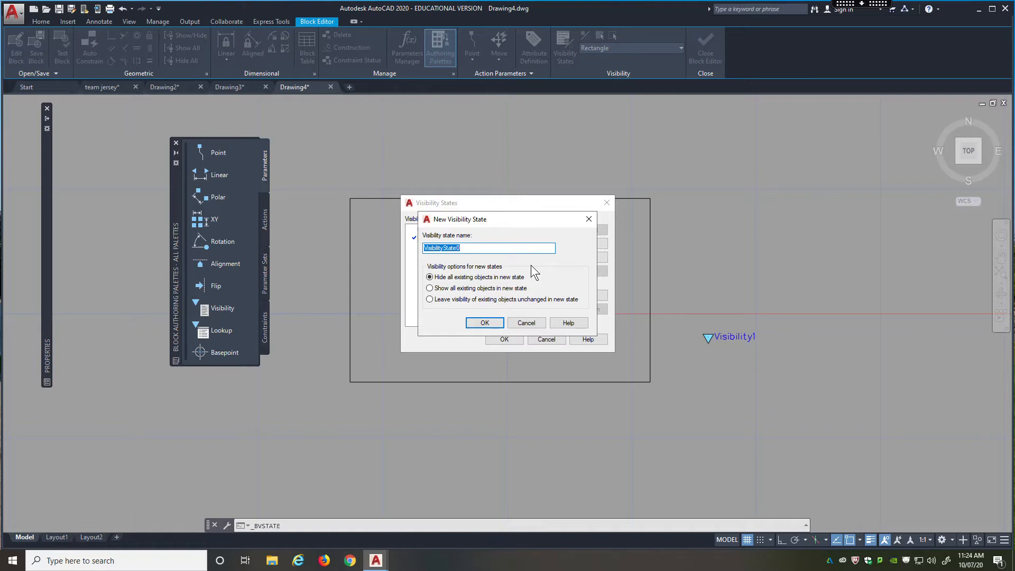
type("Hexagon")
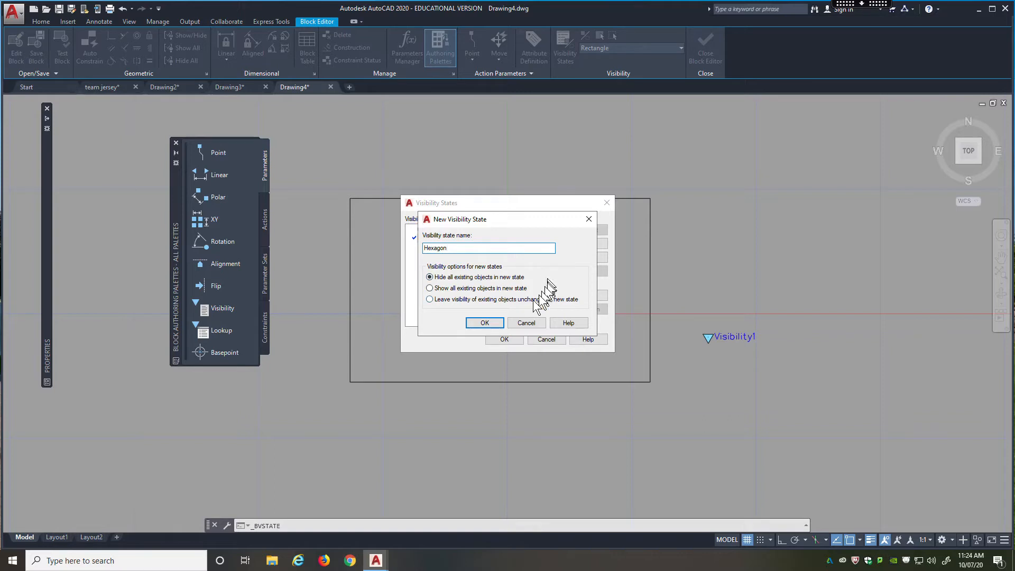
left_click(483, 323)
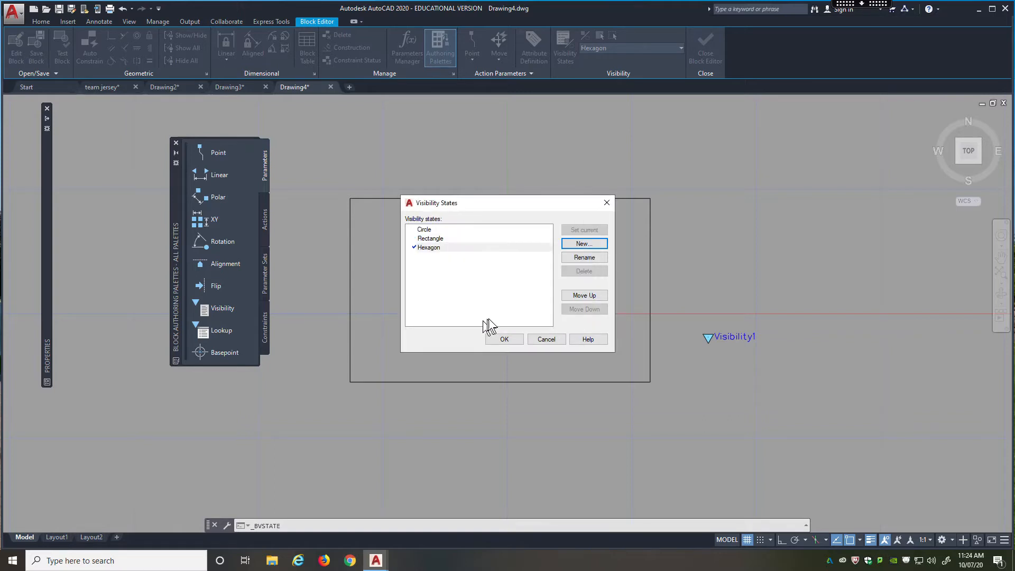
left_click(504, 340)
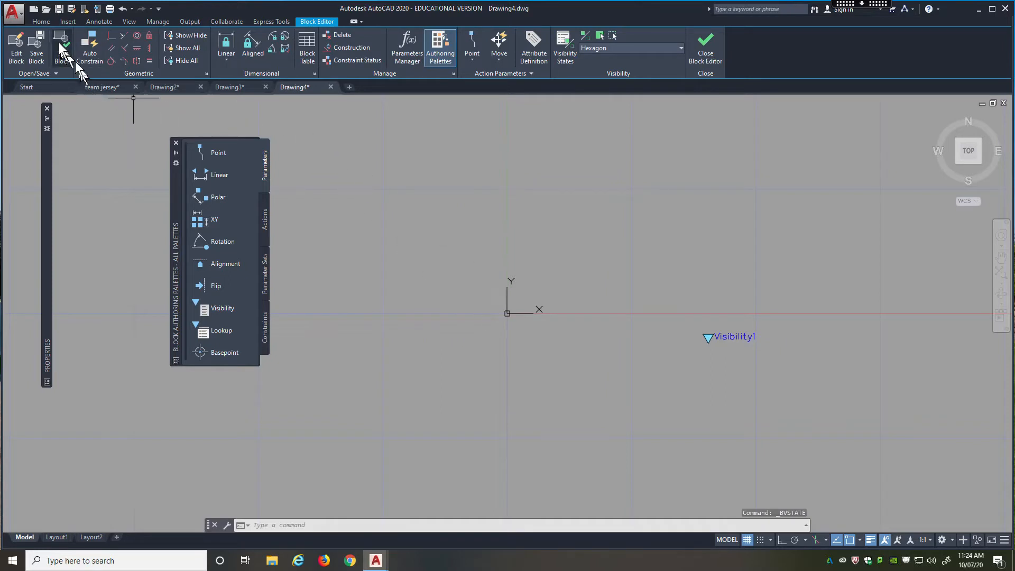
Draw a six-sided polygon inscribed in a circle of about 0.45 radius, centred just above the block origin with a vertex pointing up.
left_click(41, 22)
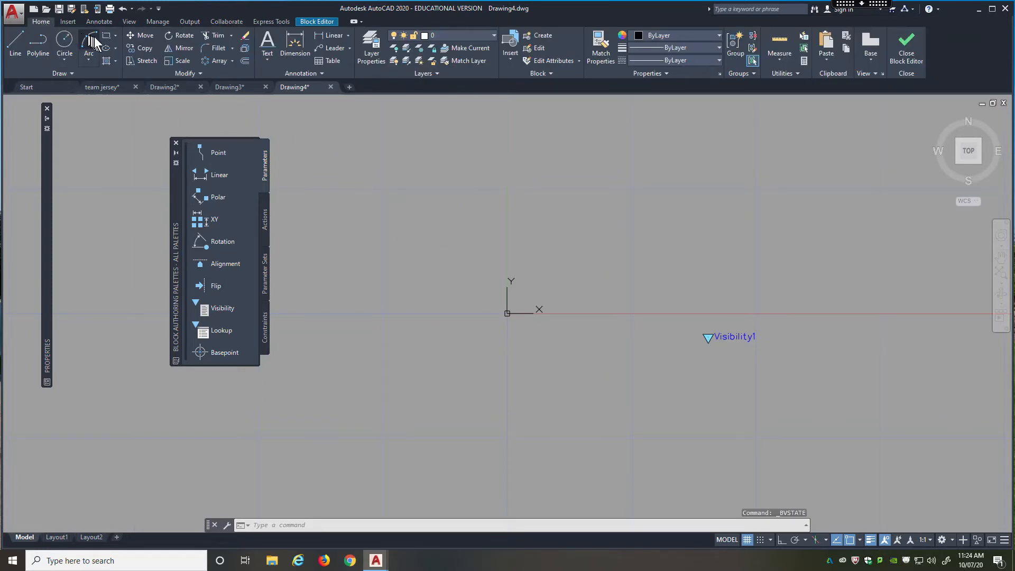
left_click(115, 35)
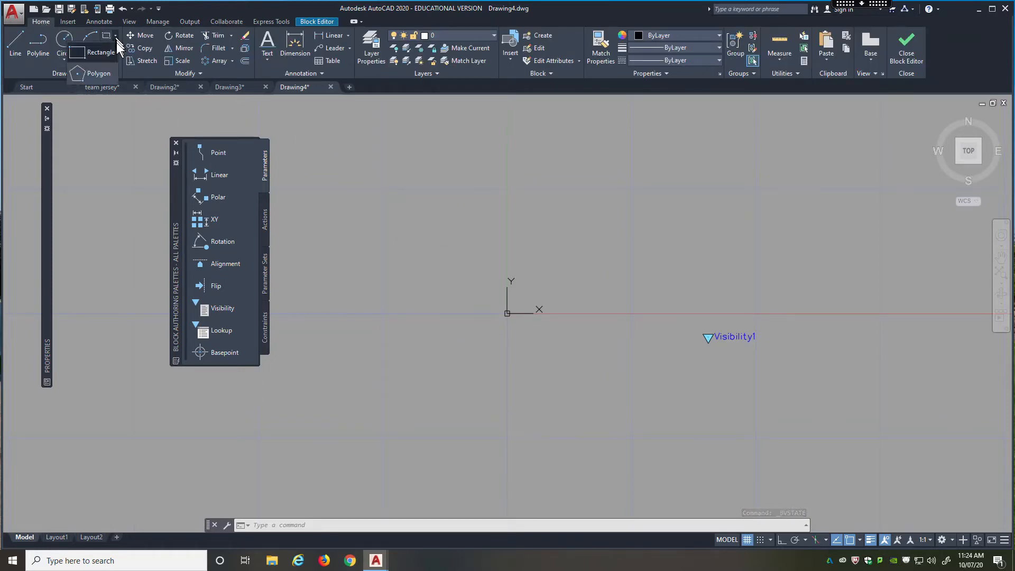
left_click(93, 75)
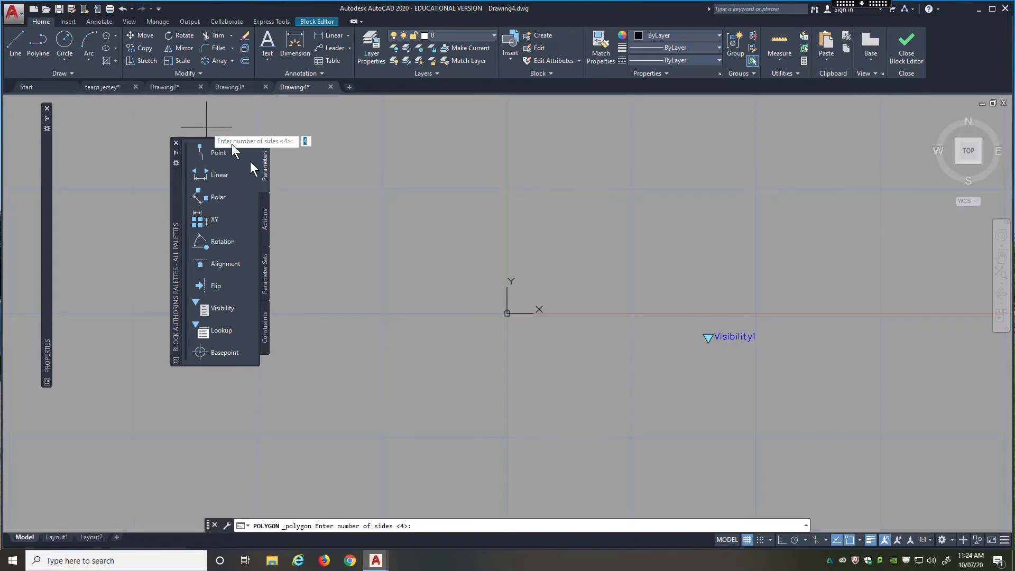
type("6")
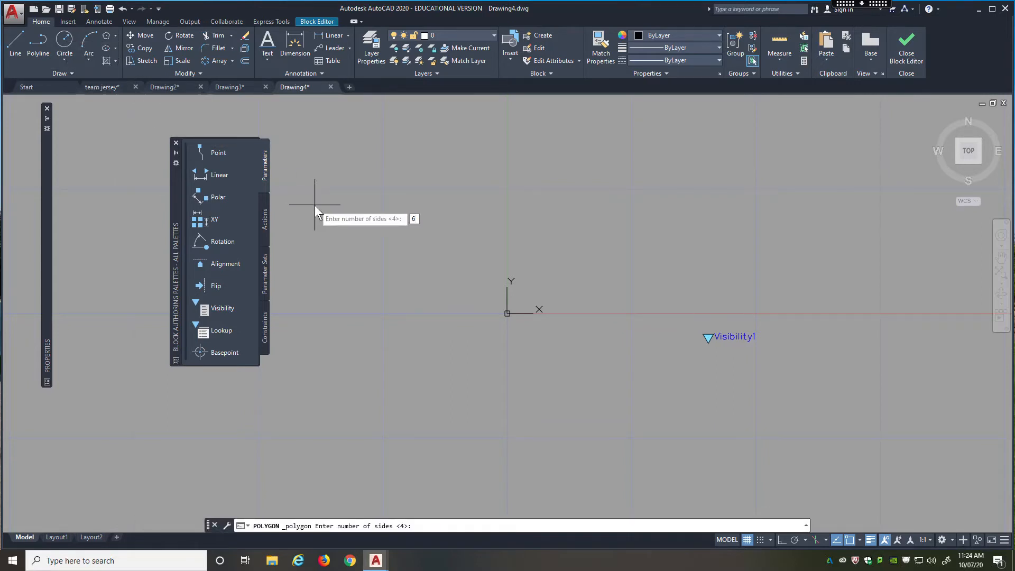
key("Return")
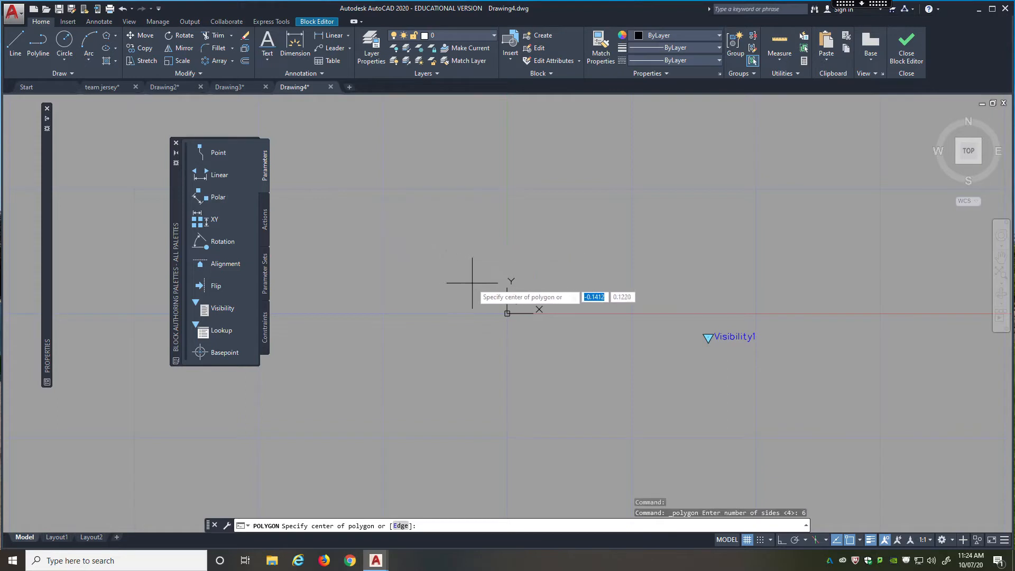
left_click(512, 290)
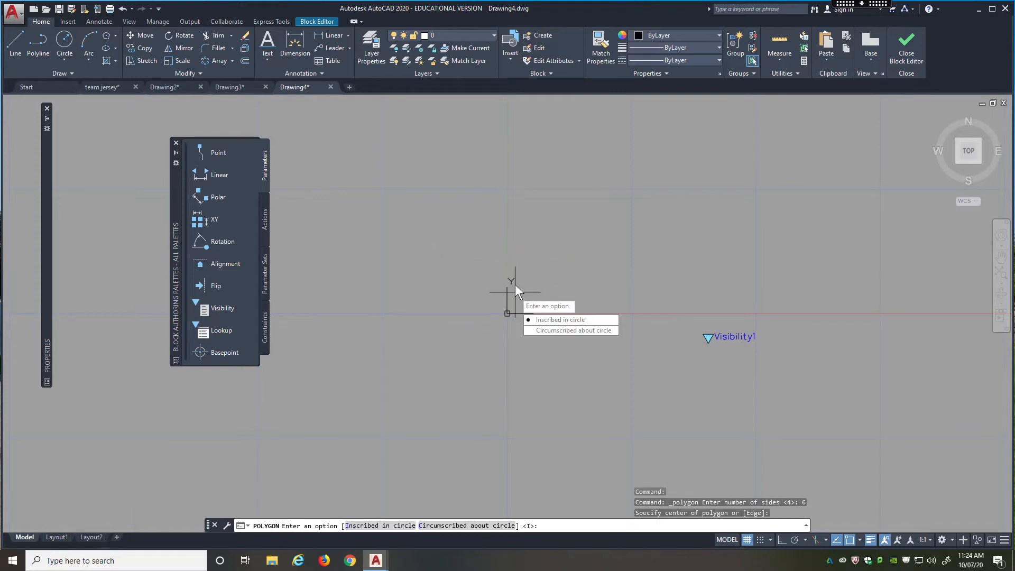
left_click(534, 322)
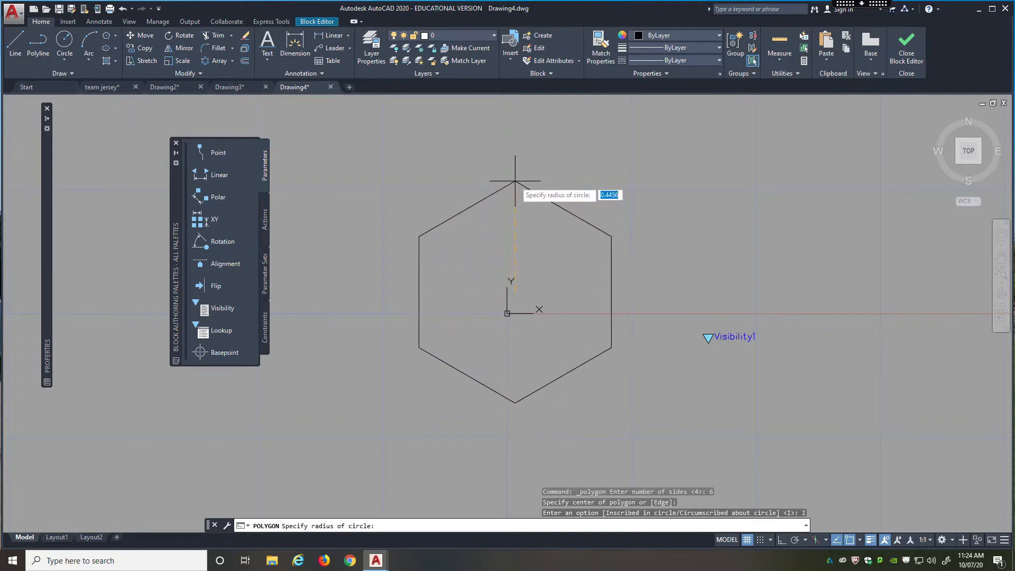
left_click(514, 180)
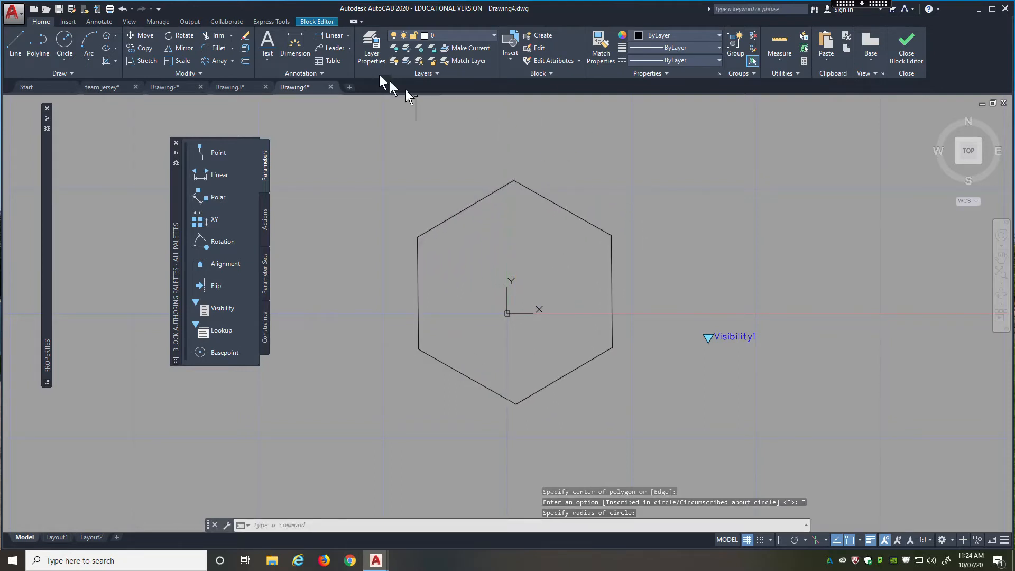
Save the block definition and close the Block Editor.
left_click(321, 21)
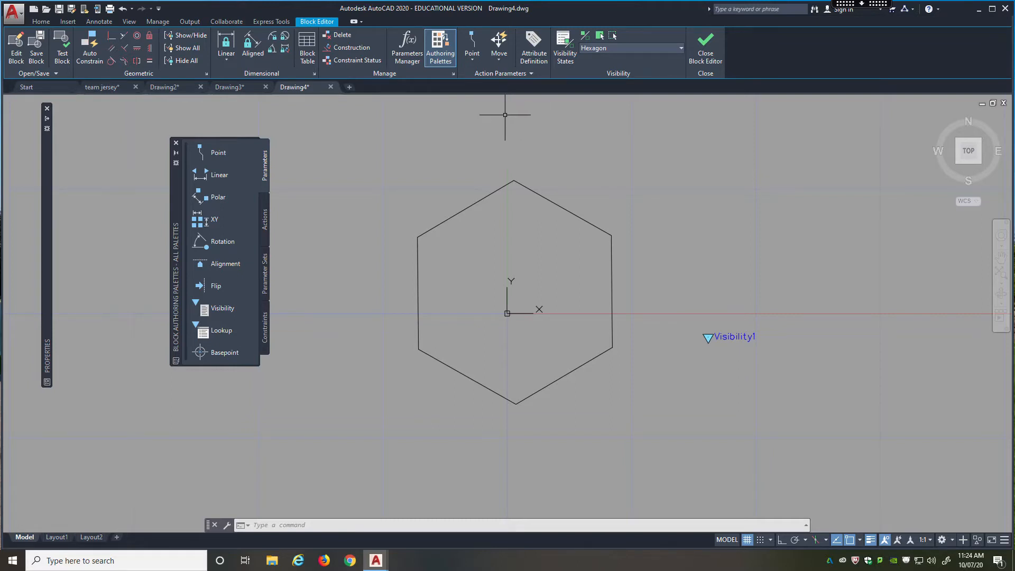
left_click(36, 50)
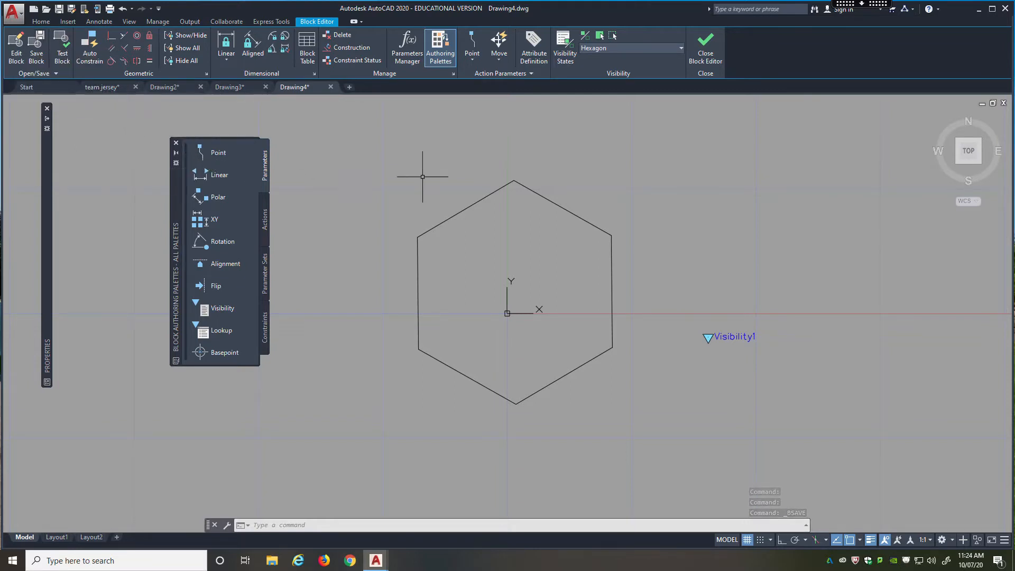
left_click(701, 55)
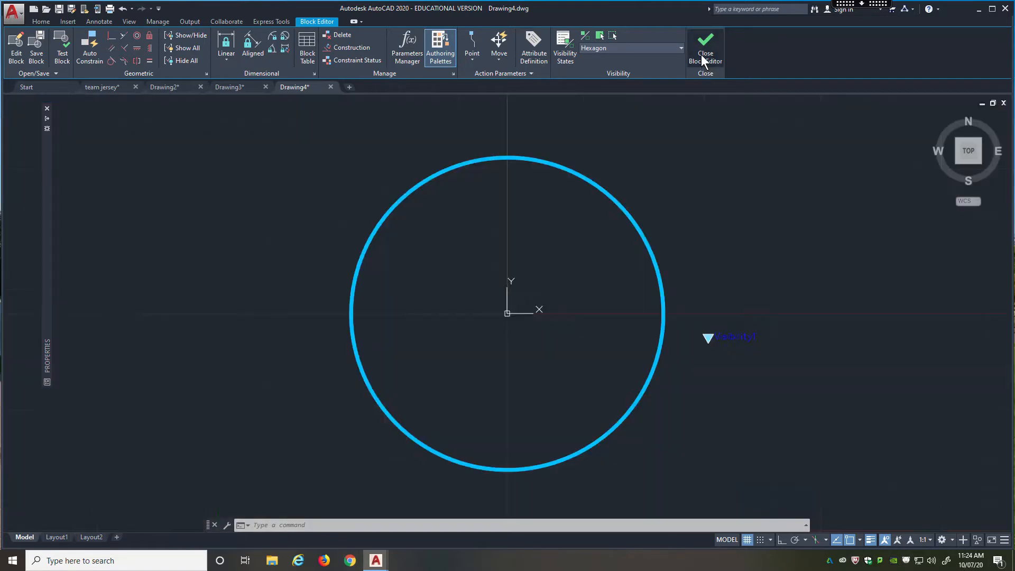
Test the geometry block's visibility states by switching it to Rectangle, to Hexagon and back to Circle.
scroll(266, 275, "up", 2)
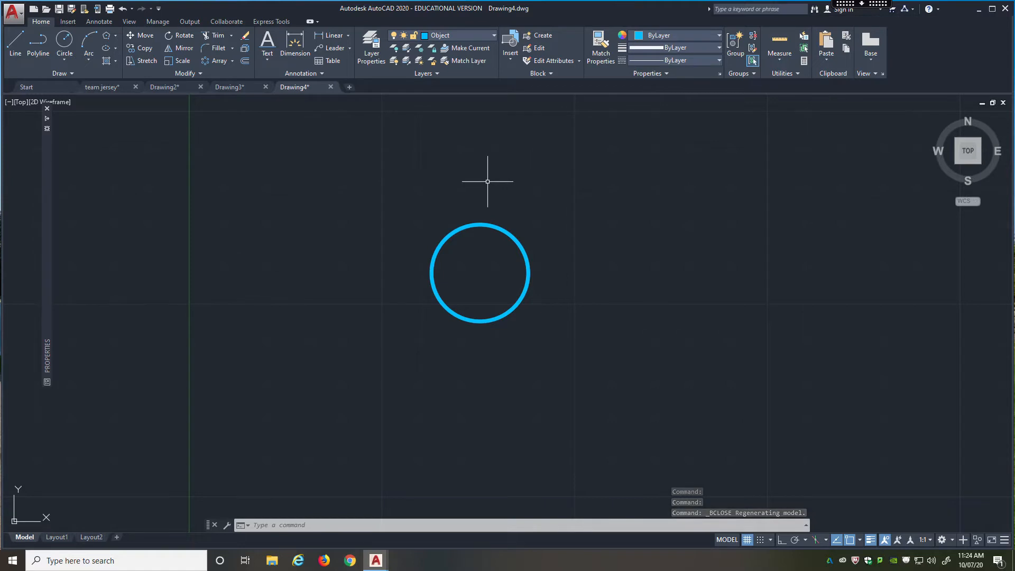
left_click(494, 226)
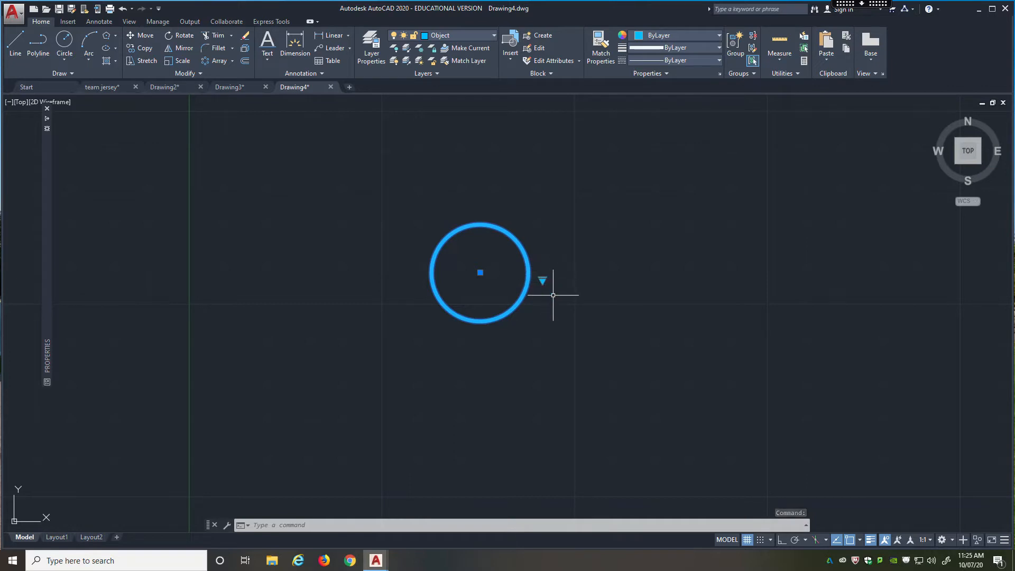
left_click(542, 280)
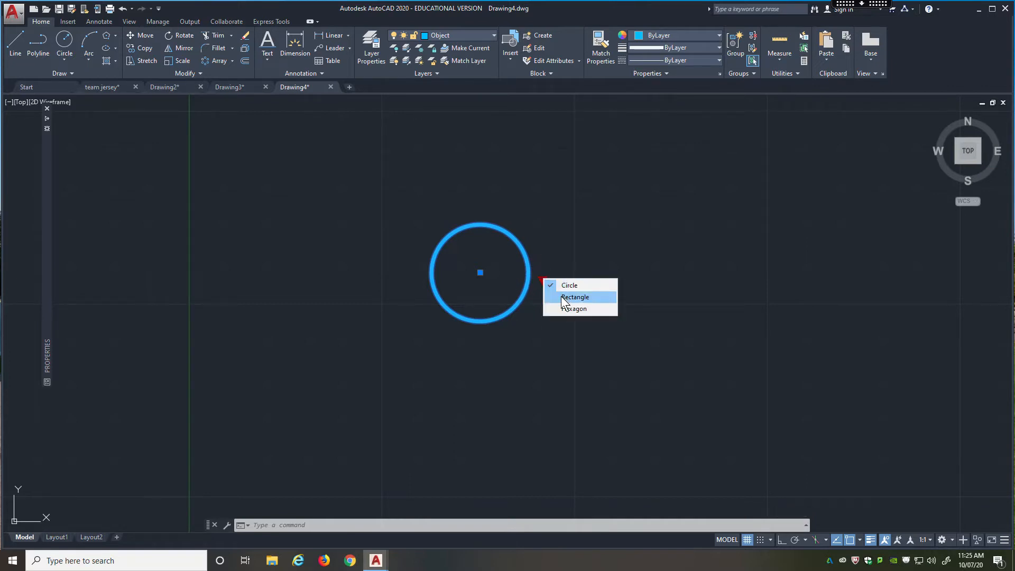
left_click(561, 297)
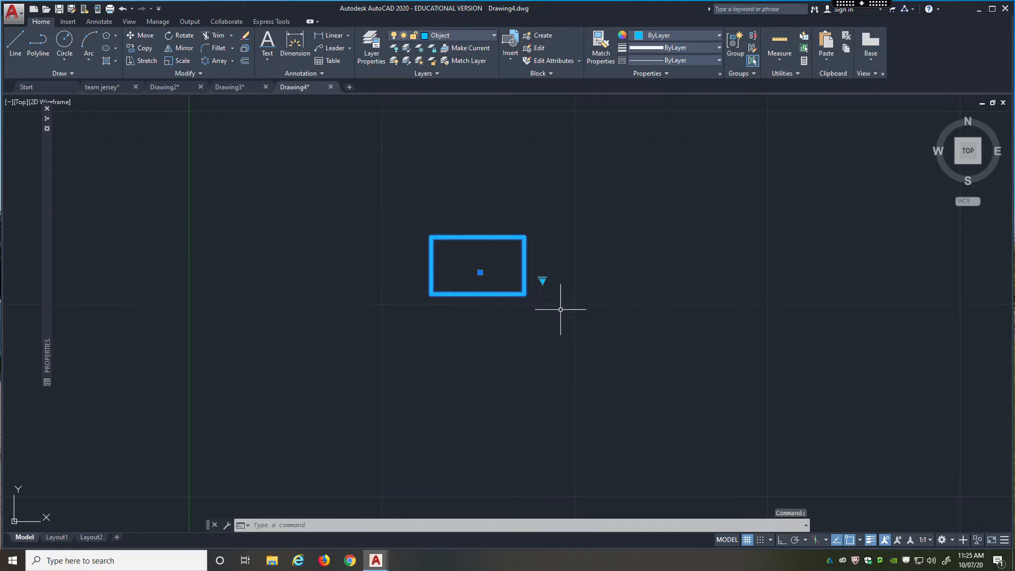
left_click(542, 280)
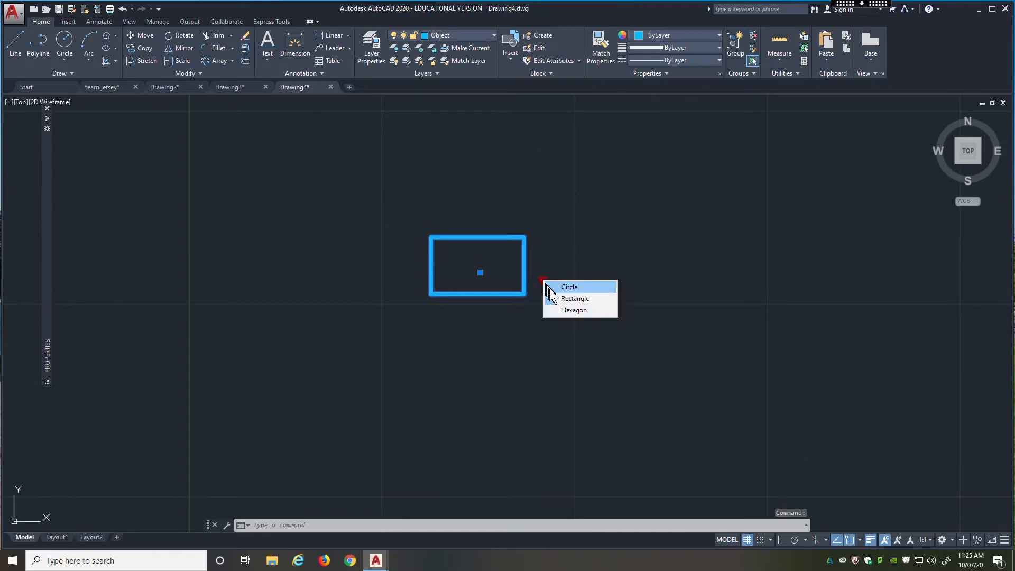
left_click(564, 310)
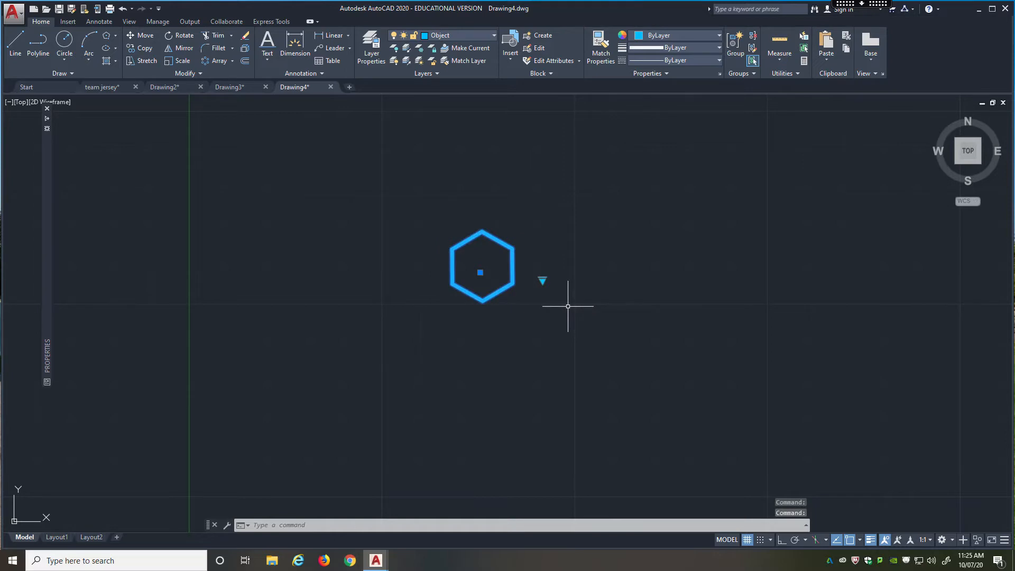
left_click(543, 279)
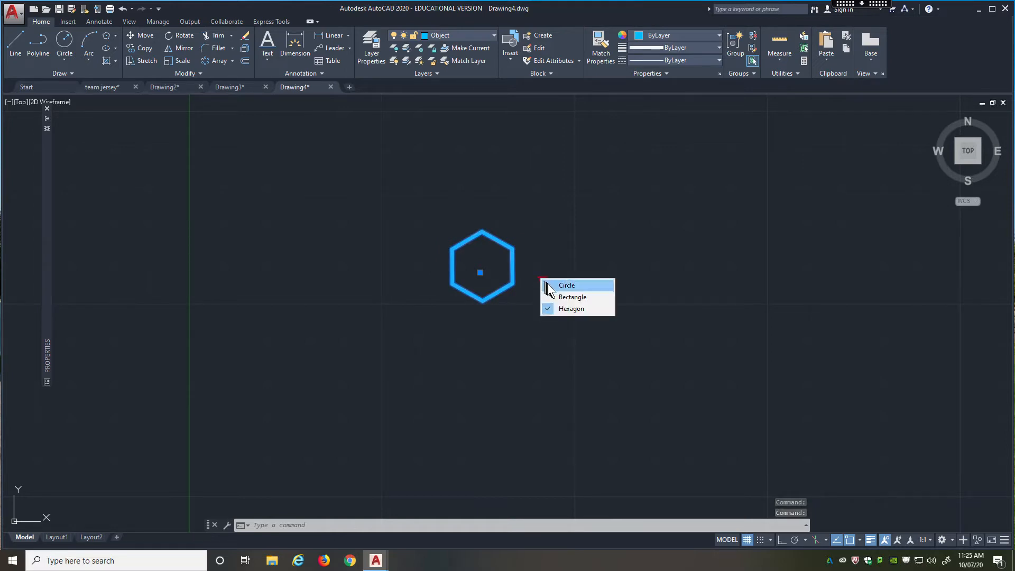
left_click(565, 286)
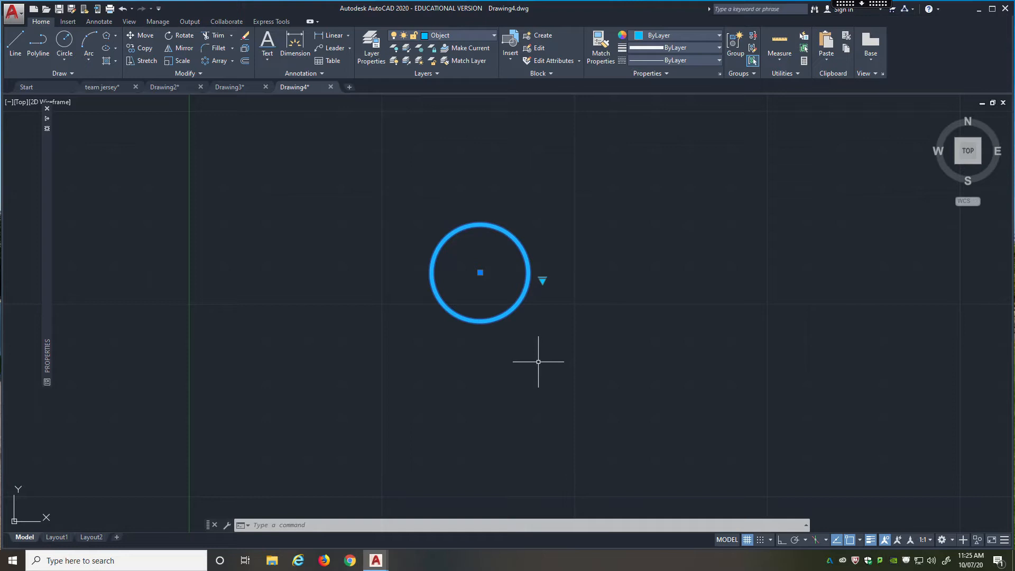
Draw a wide horizontal rectangle in the empty space to the right of the geometry block.
middle_click_drag(562, 324, 344, 331)
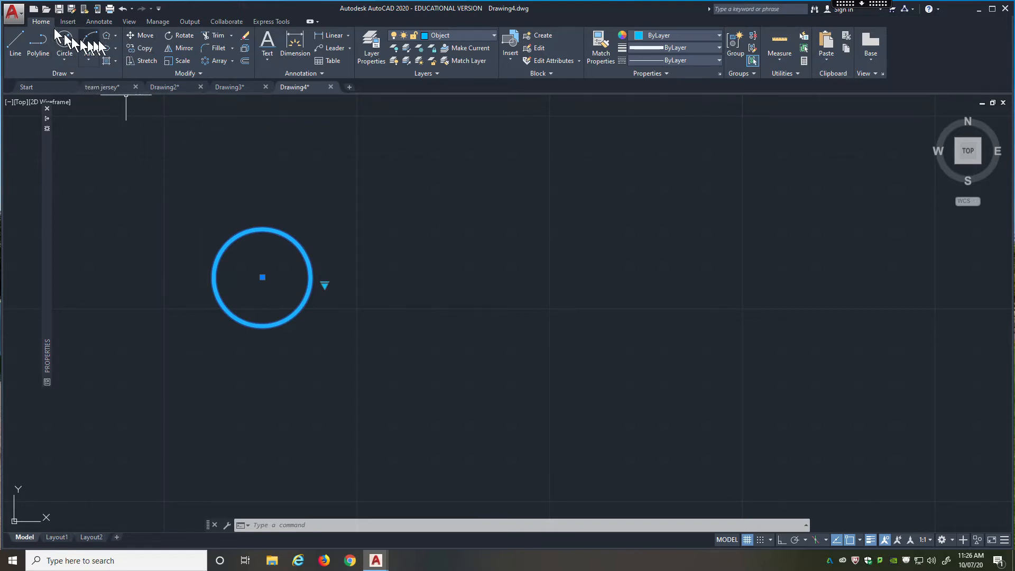
left_click(116, 36)
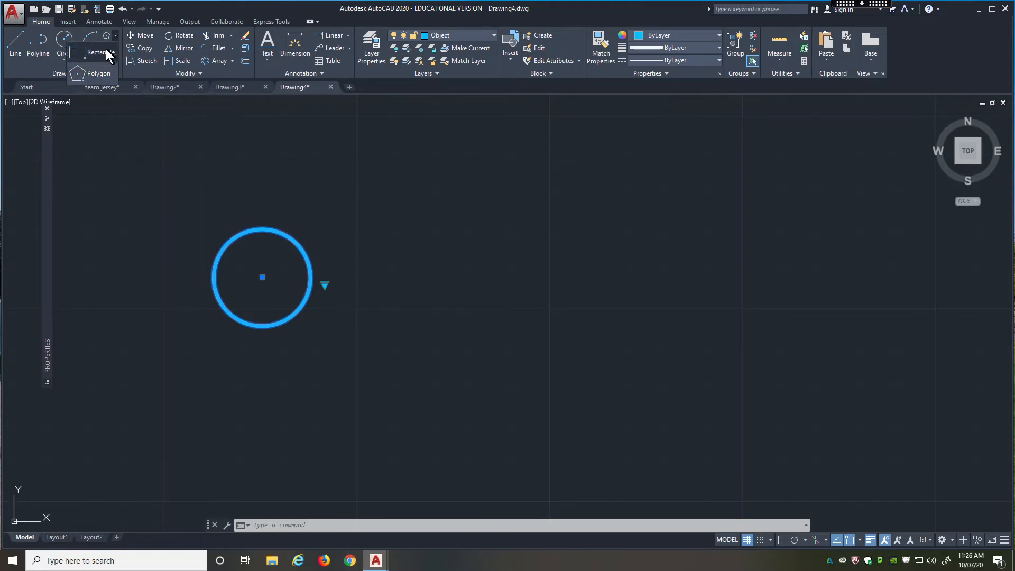
left_click(106, 49)
left_click(461, 249)
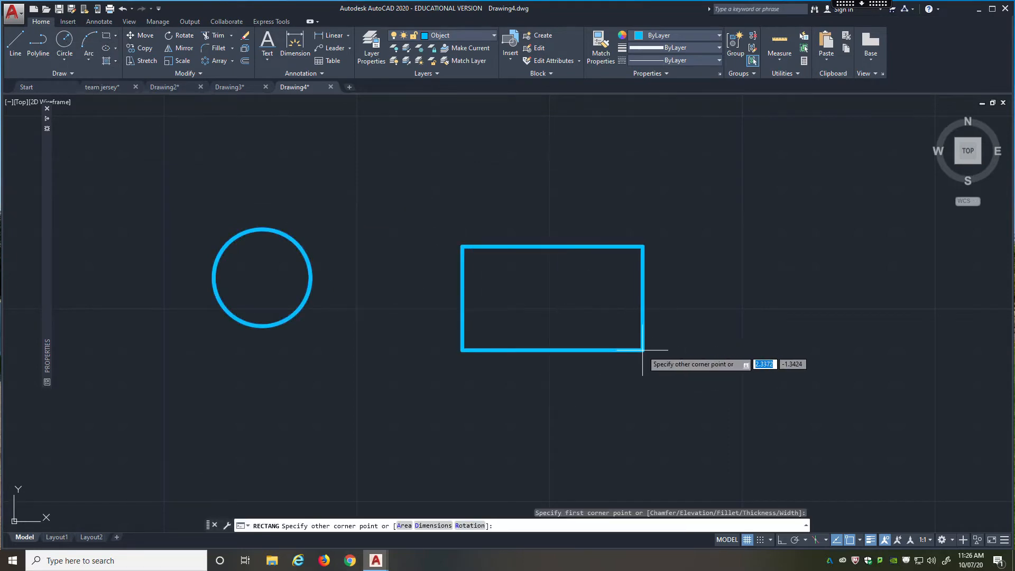
left_click(703, 341)
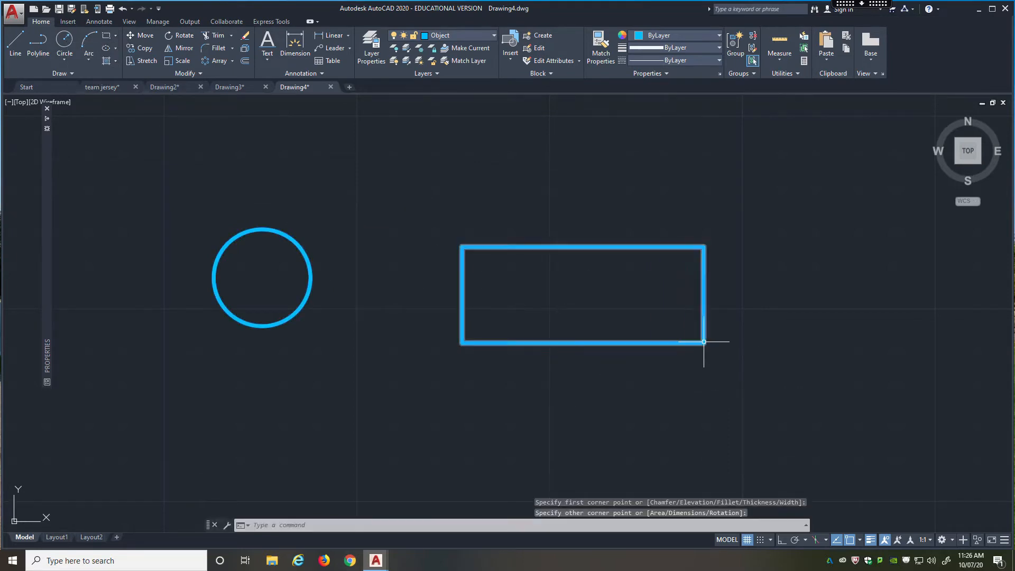
Draw a small circle inside the left part of the new rectangle, at about mid-height.
left_click(63, 43)
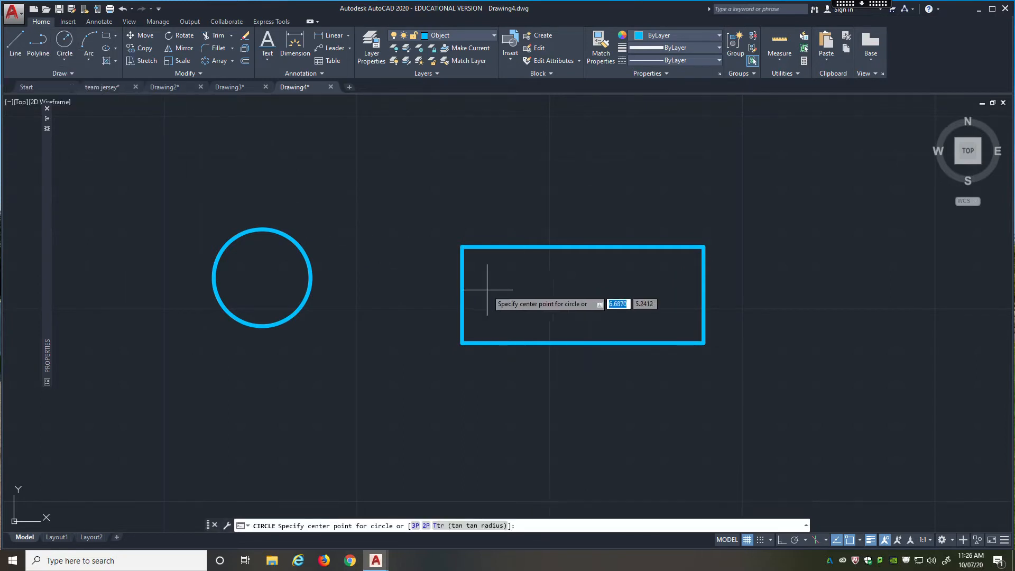
left_click(529, 295)
left_click(514, 274)
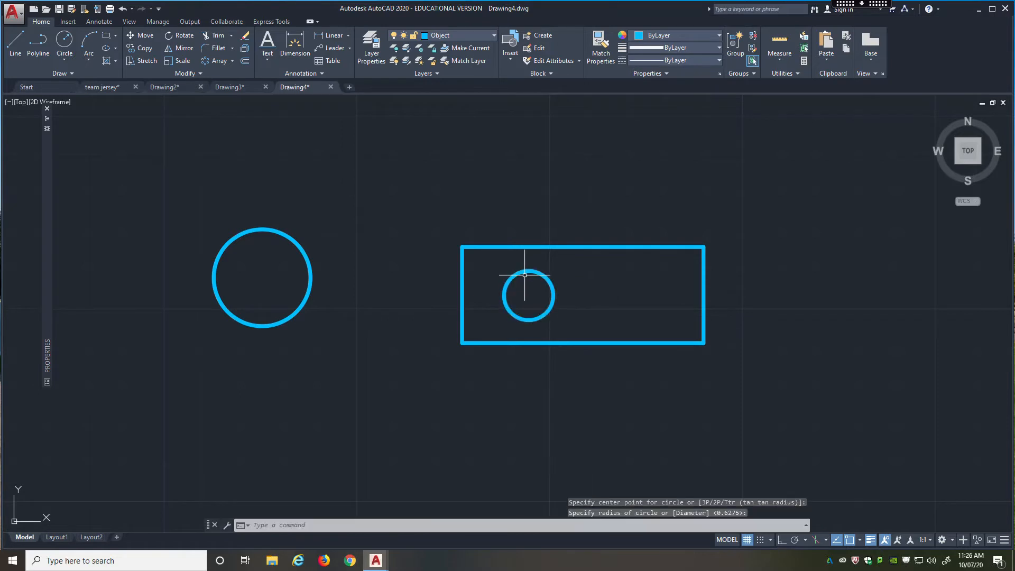
Draw a second small circle with the same 0.3196 radius inside the right part of the wide rectangle.
key("Return")
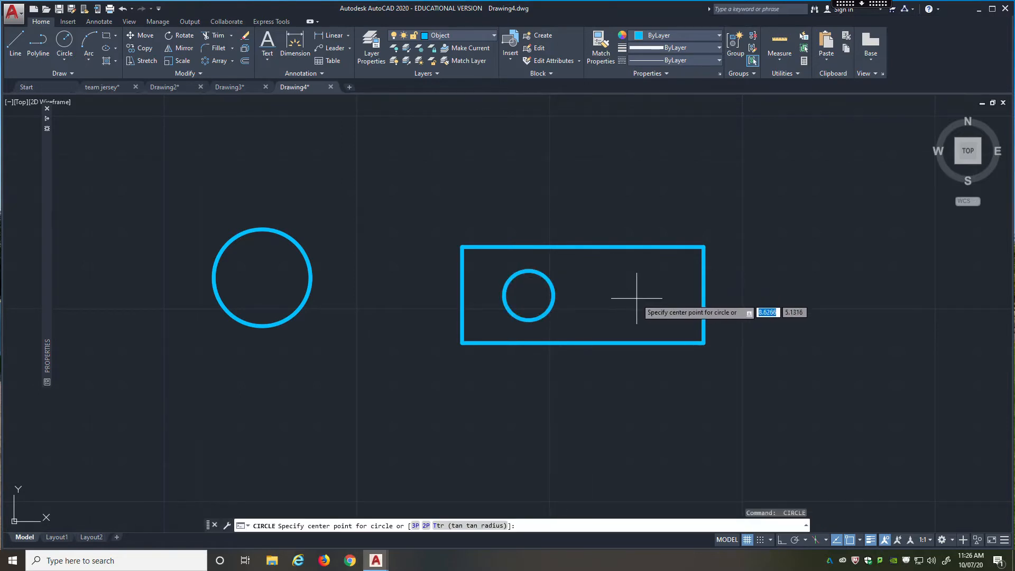
left_click(637, 298)
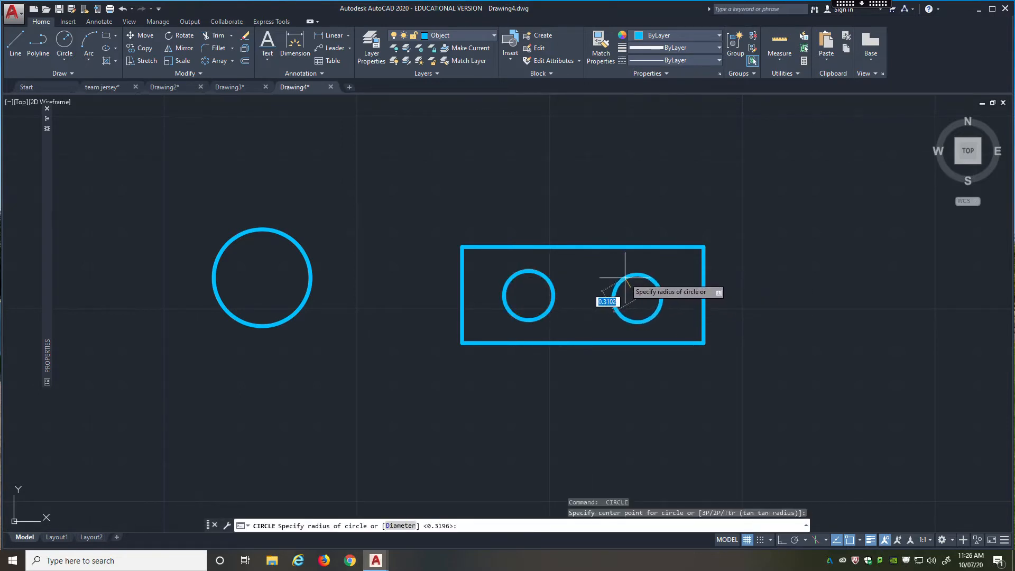
key("Return")
key("Escape")
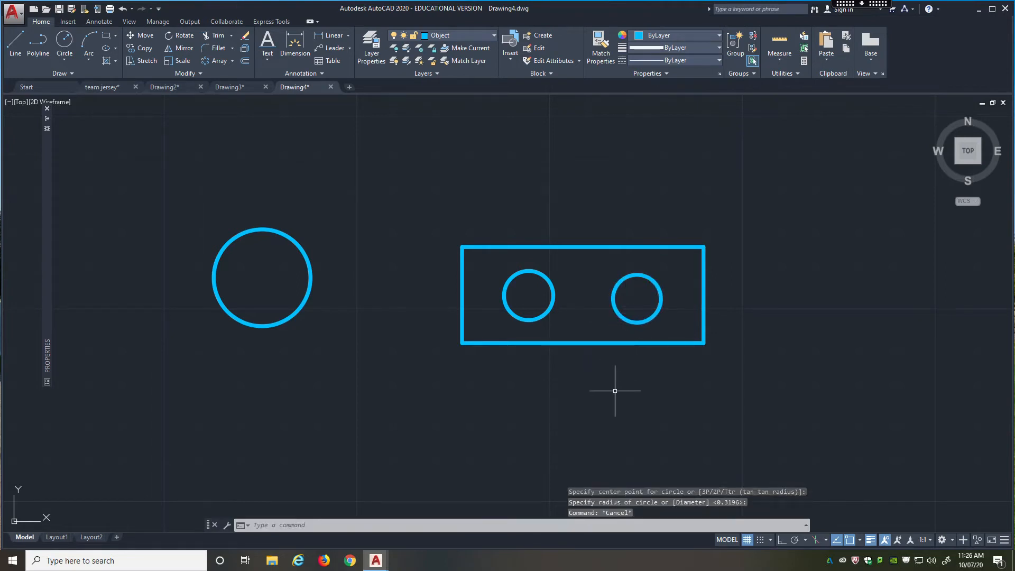
Nudge the right-hand circle slightly upward to line it up with the left-hand circle.
left_click(613, 285)
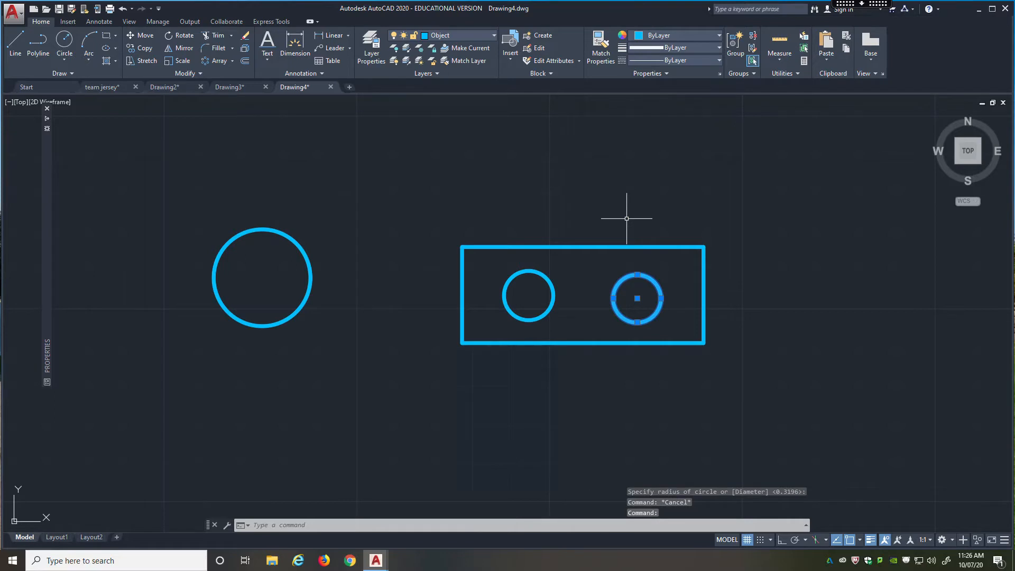
key("ctrl+Up")
key("ctrl+Up")
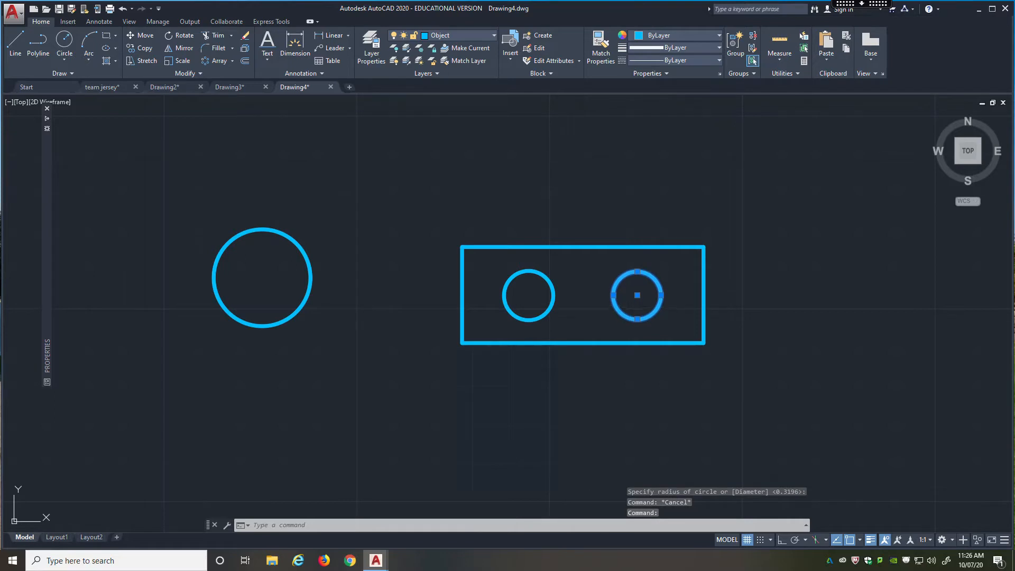
key("ctrl+Down")
key("ctrl+Up")
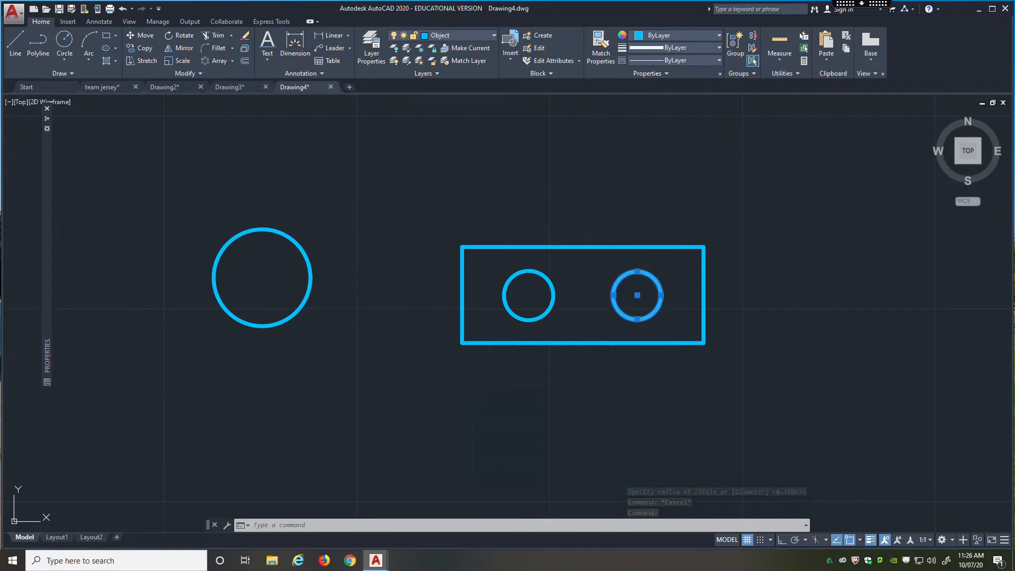
key("Escape")
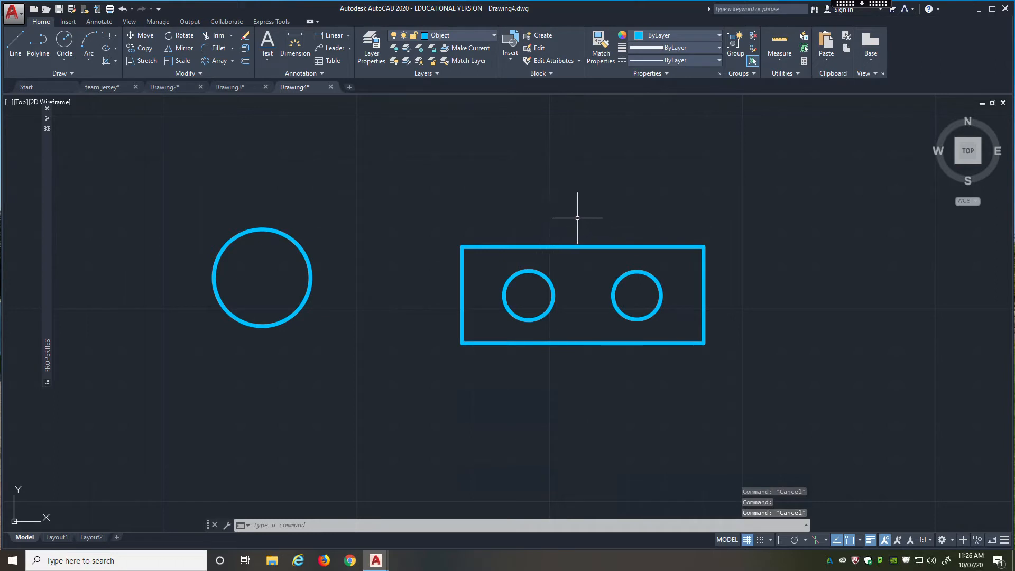
Move the wide rectangle and its two circles to layer 0.
left_click(759, 213)
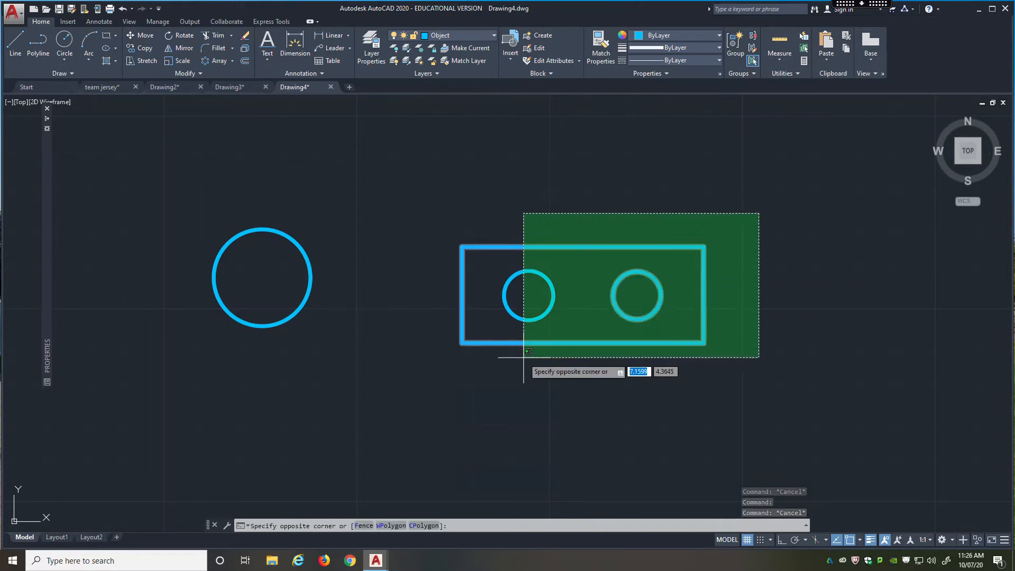
left_click(438, 398)
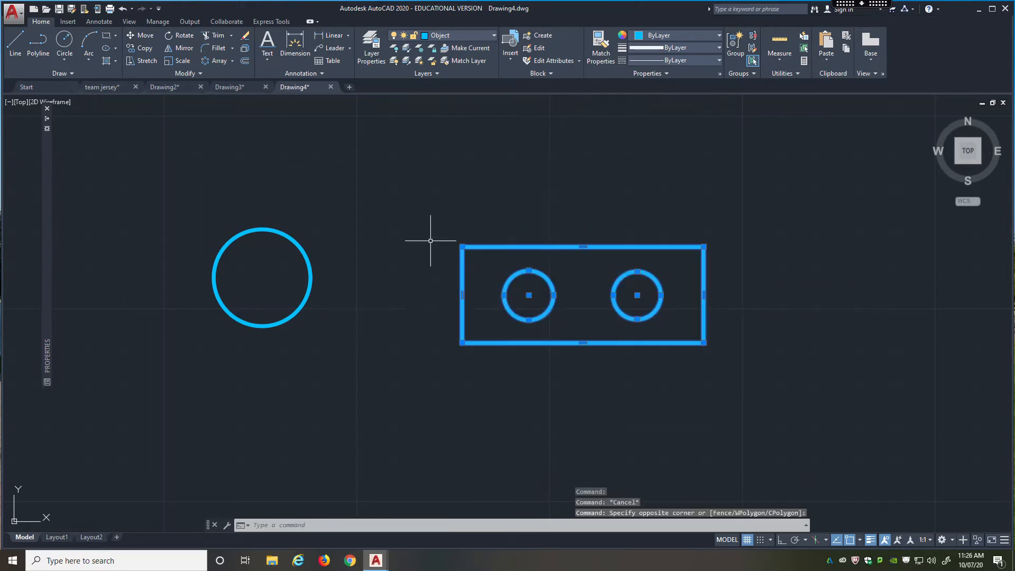
left_click(463, 37)
left_click(458, 48)
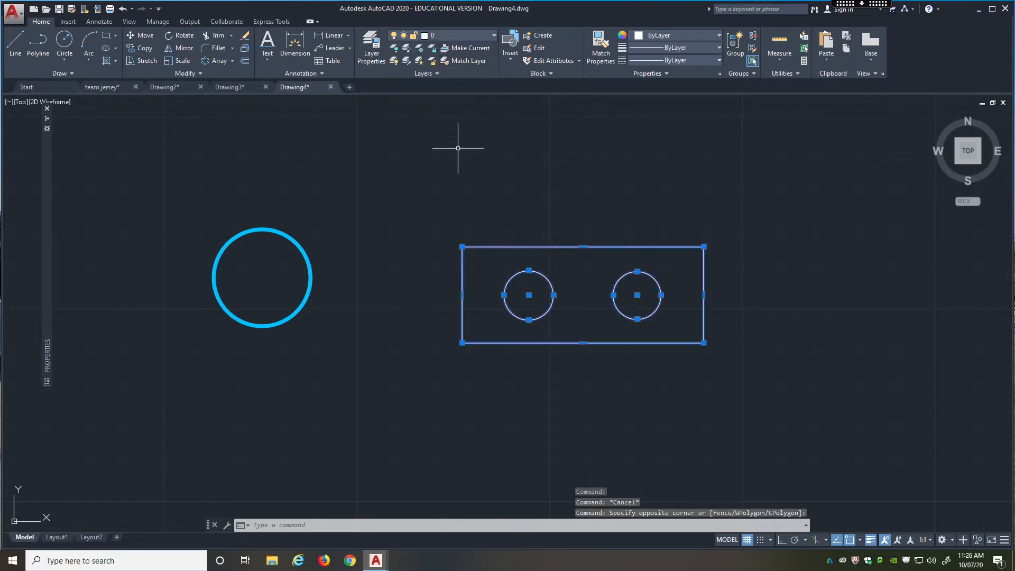
key("Escape")
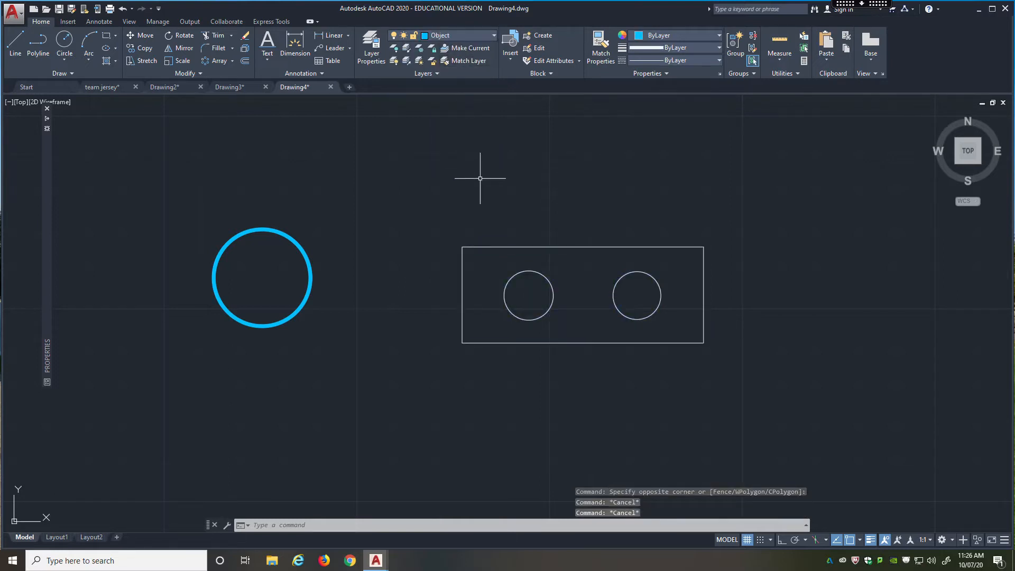
Start a block definition named Lego with its base point at the rectangle's lower-left corner.
type("block")
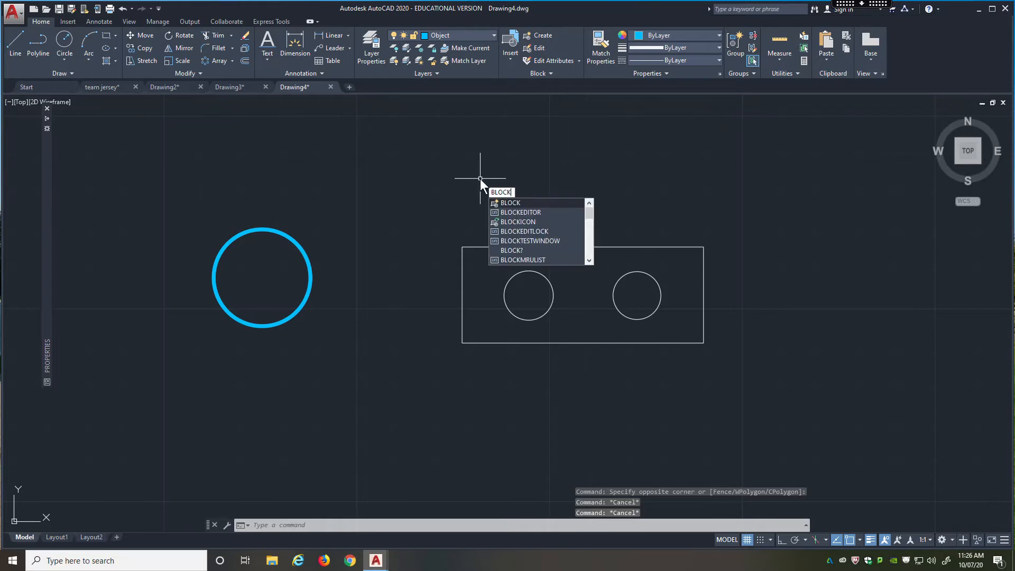
key("Return")
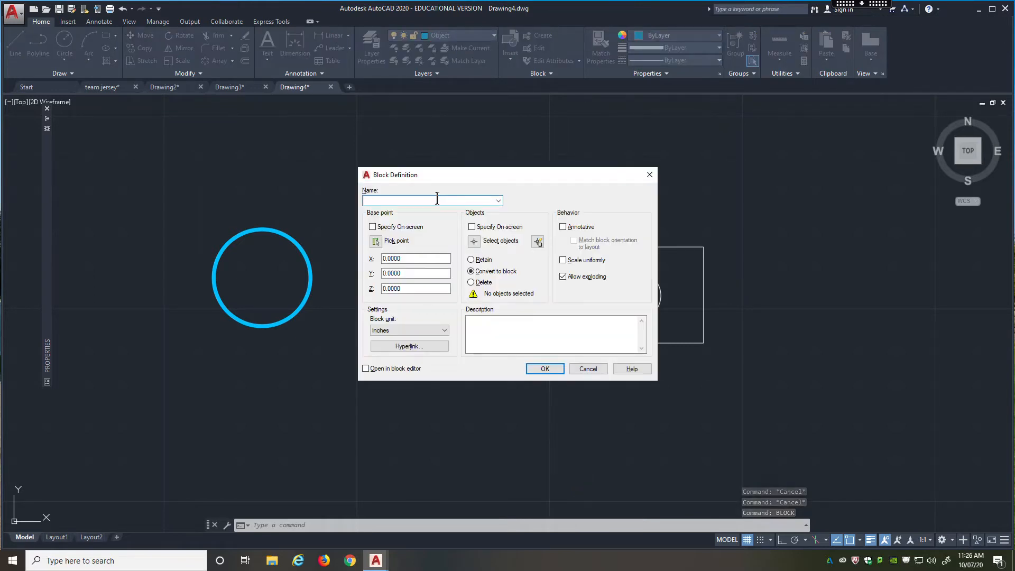
type("Lego")
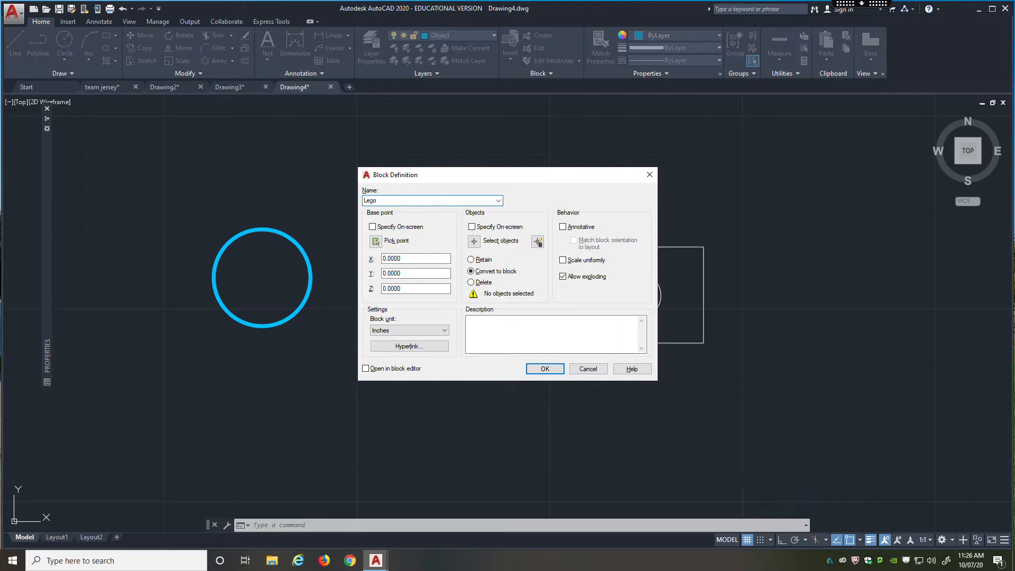
left_click(375, 241)
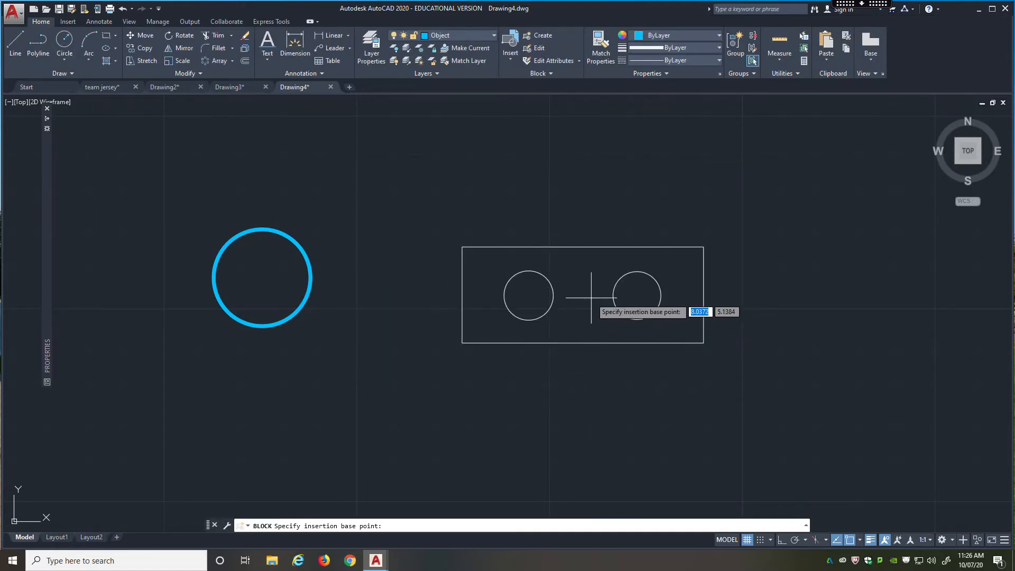
left_click(478, 340)
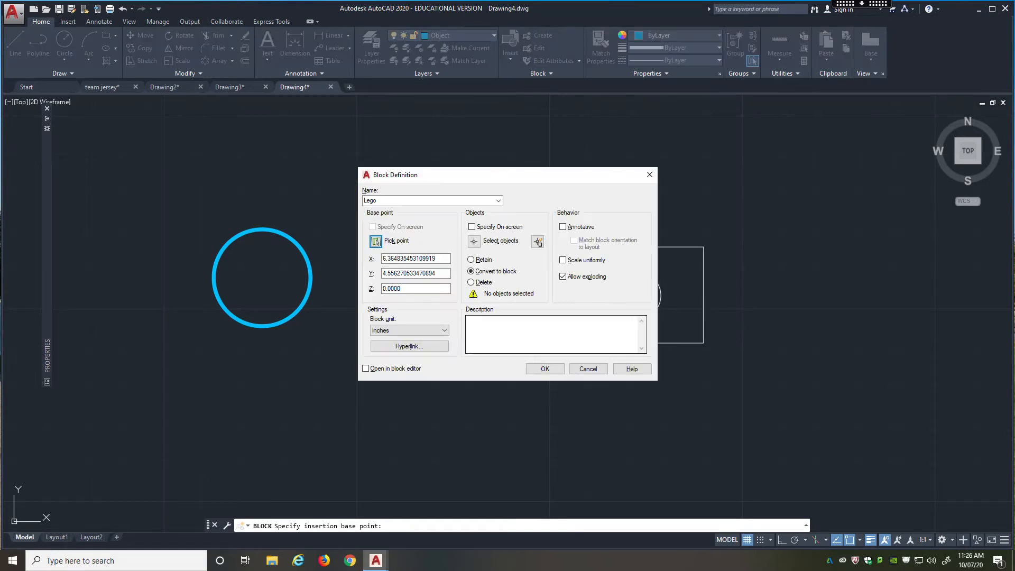
Include the rectangle and both circles in the Lego block and create it, converting them to a block.
left_click(474, 241)
left_click(712, 222)
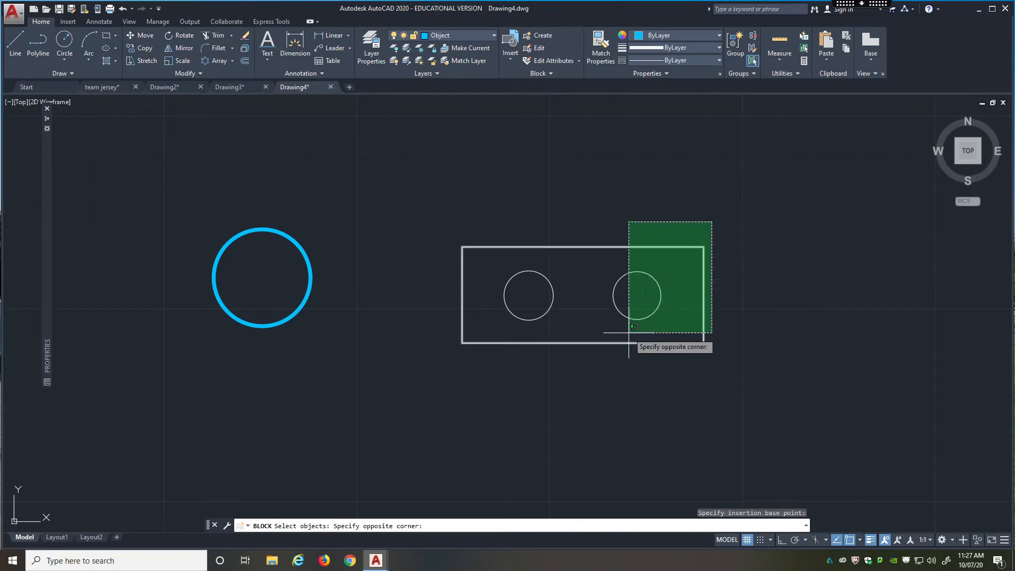
left_click(408, 358)
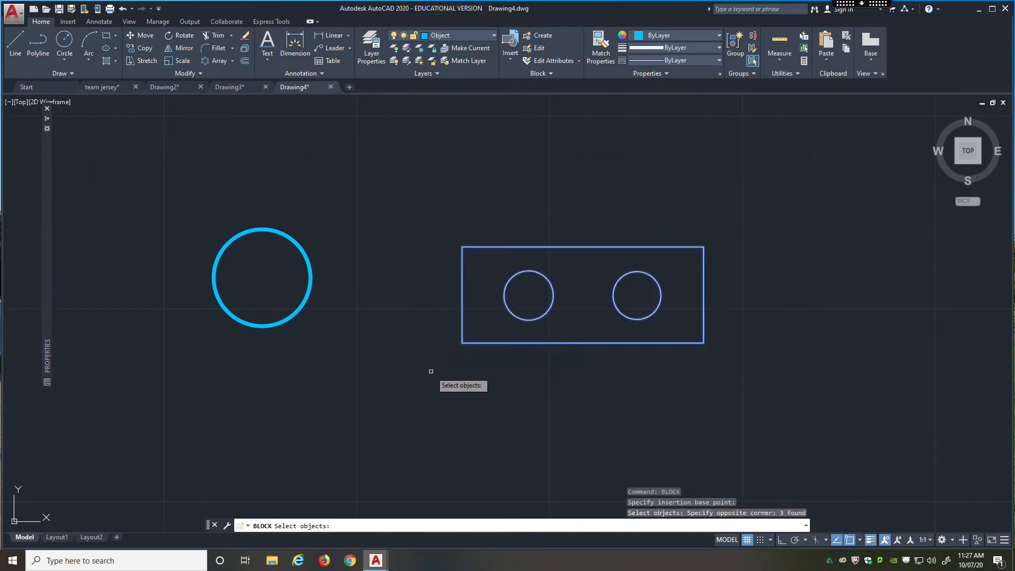
key("Return")
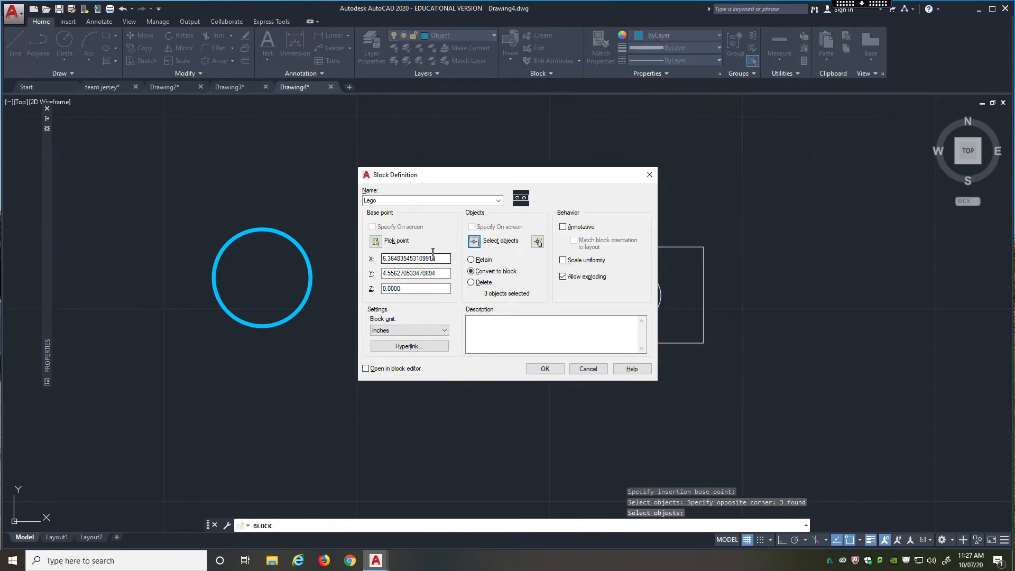
left_click(544, 368)
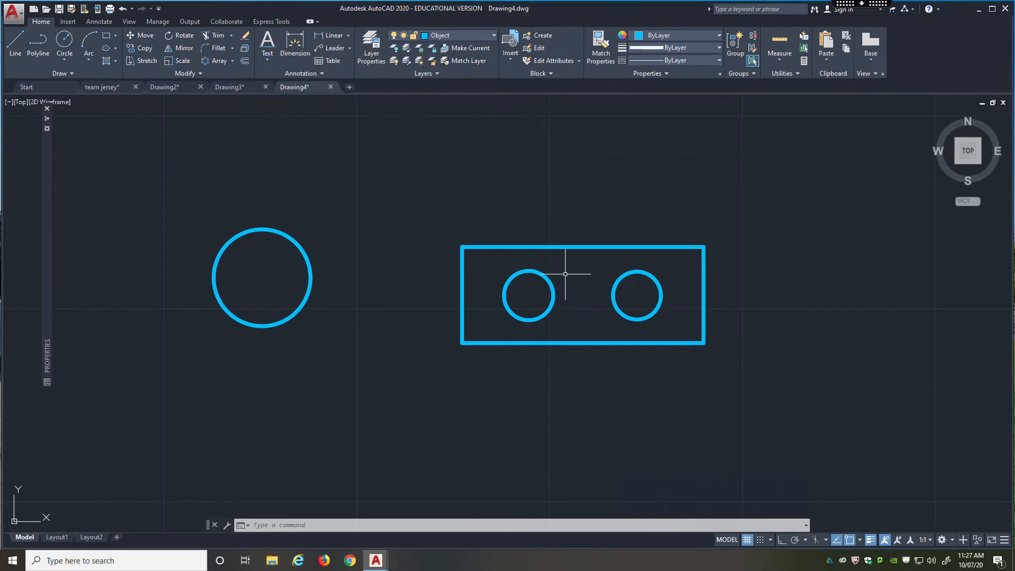
Open the Lego block in the Block Editor and move the Block Authoring Palettes off the circles.
double_click(573, 248)
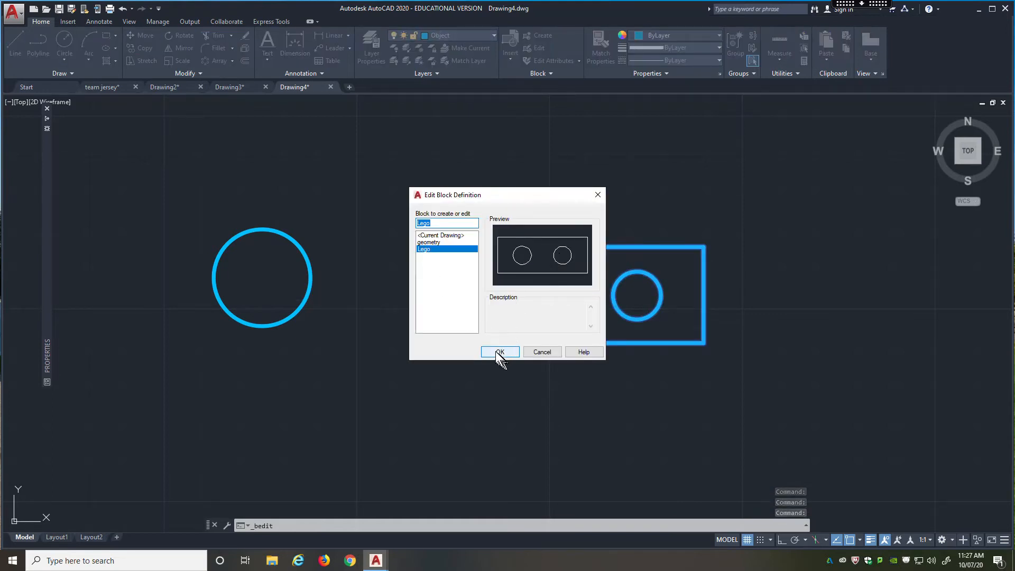
left_click(497, 352)
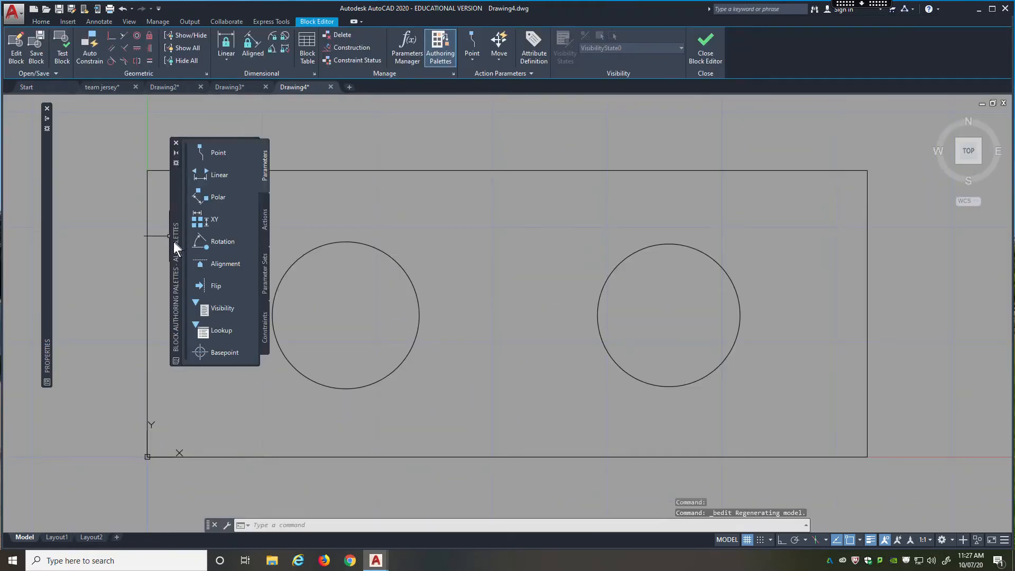
left_click_drag(173, 242, 77, 241)
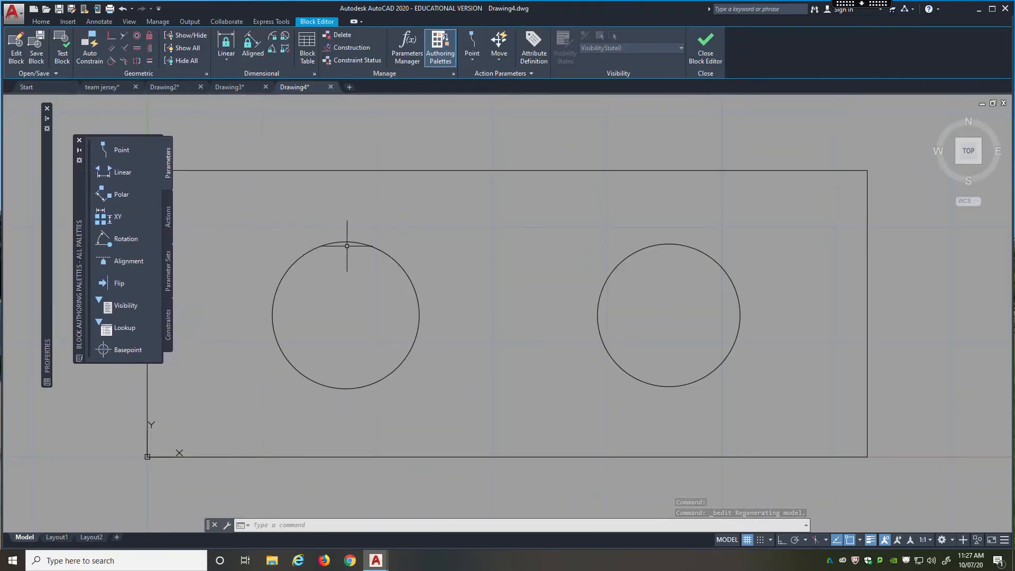
Add a linear parameter along the rectangle's top edge from its left to its right corner, with the label above the edge.
scroll(562, 249, "down", 2)
middle_click_drag(539, 303, 498, 260)
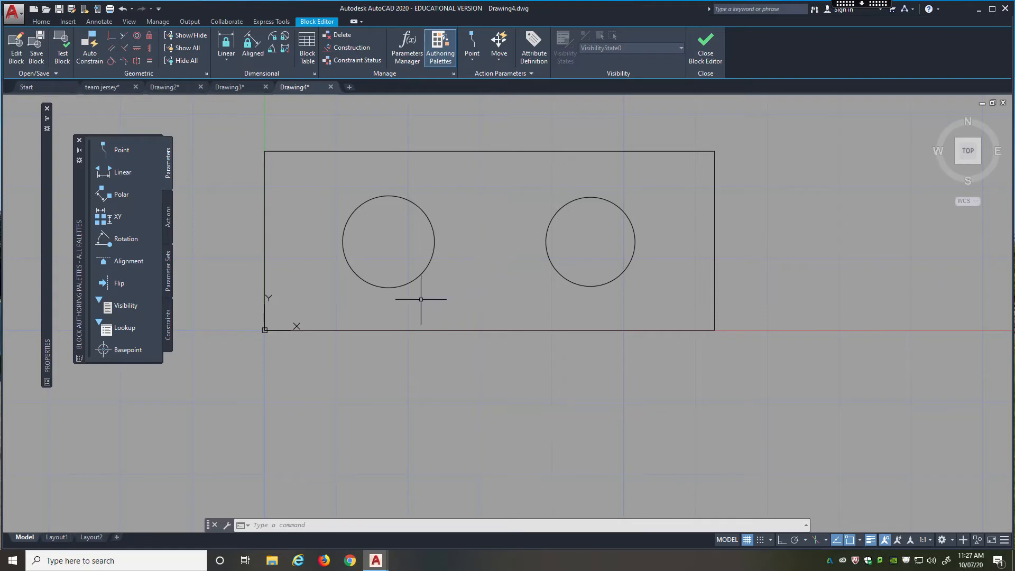
scroll(384, 310, "down", 1)
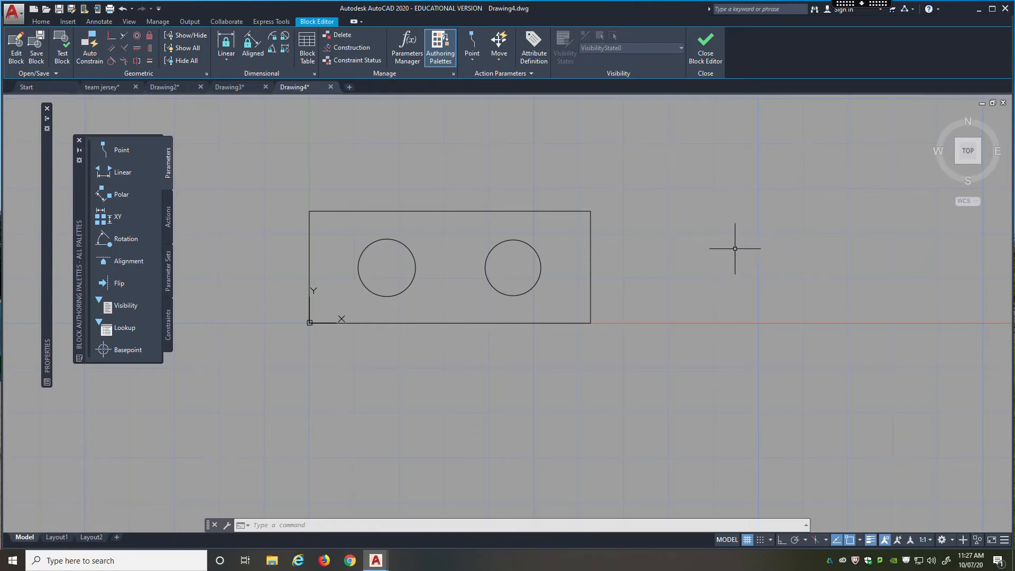
mouse_move(640, 273)
middle_mouse_down()
mouse_move(587, 274)
mouse_move(545, 252)
middle_mouse_up()
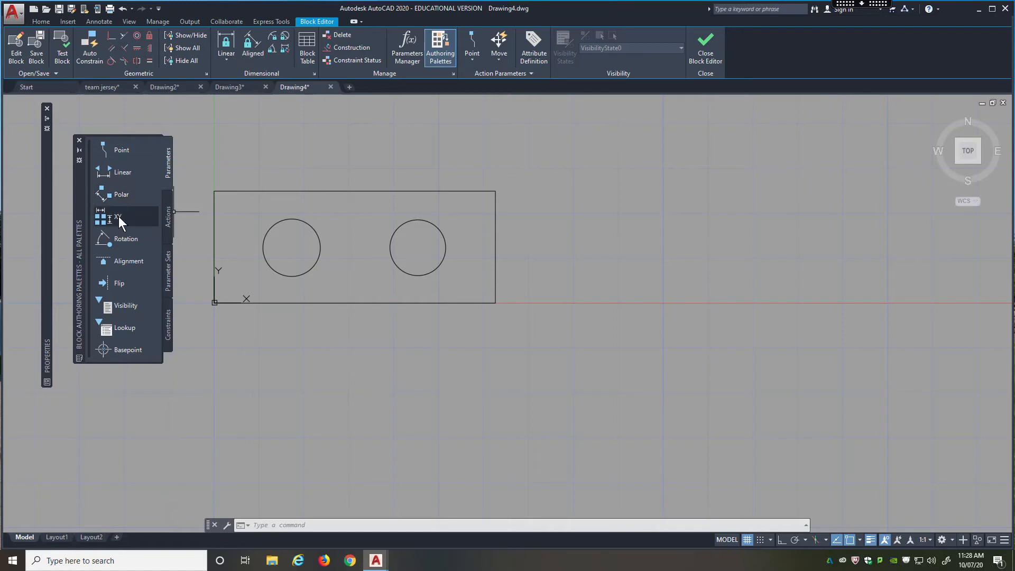
left_click(125, 176)
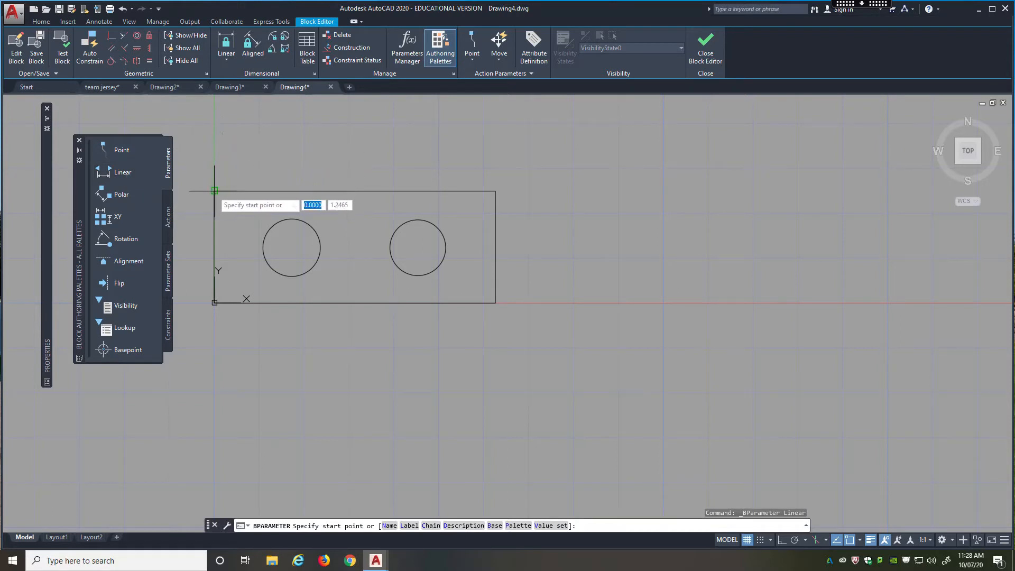
left_click(214, 190)
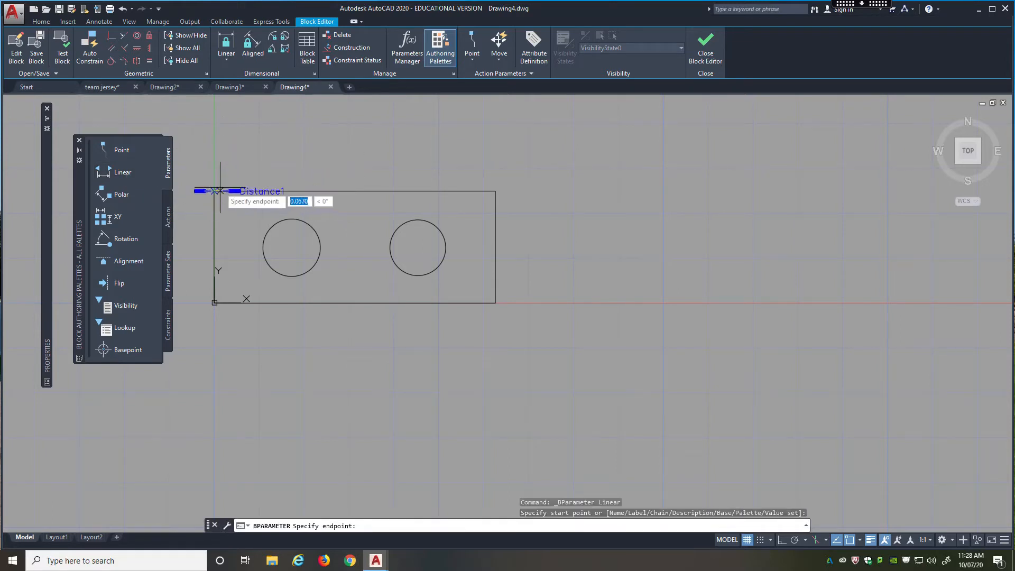
left_click(494, 190)
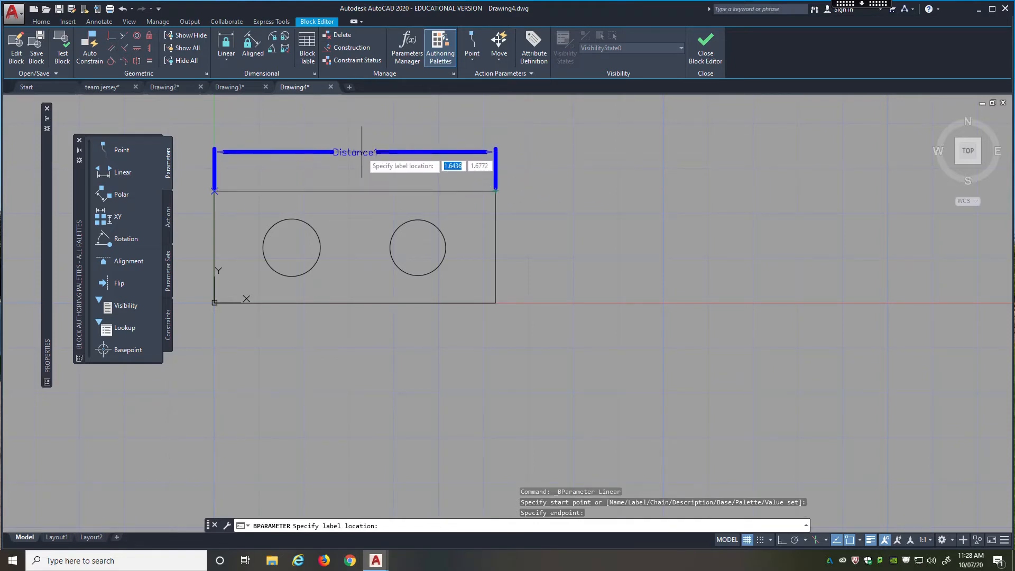
left_click(361, 153)
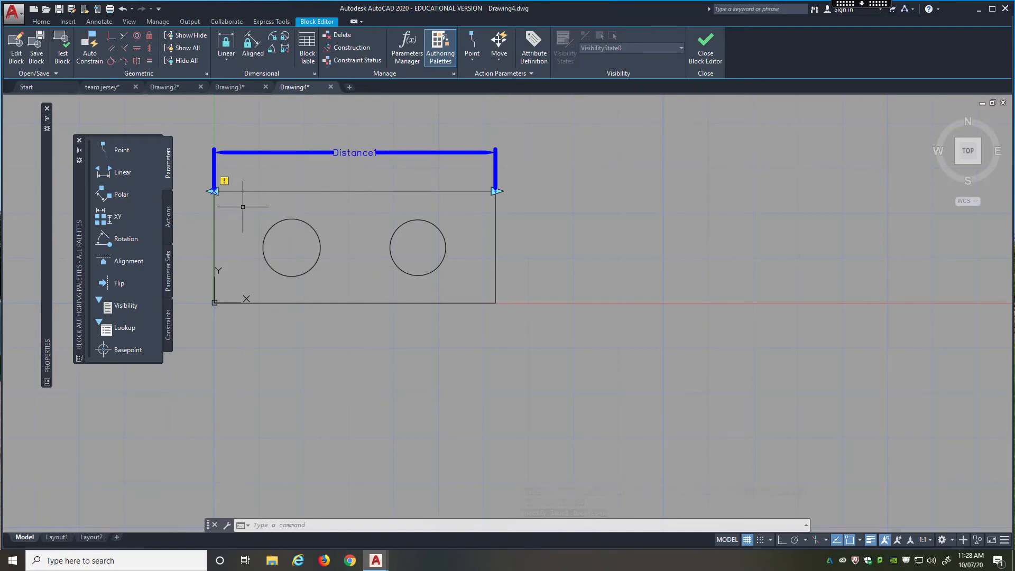
Rename the linear parameter's distance name to Width.
left_click(366, 152)
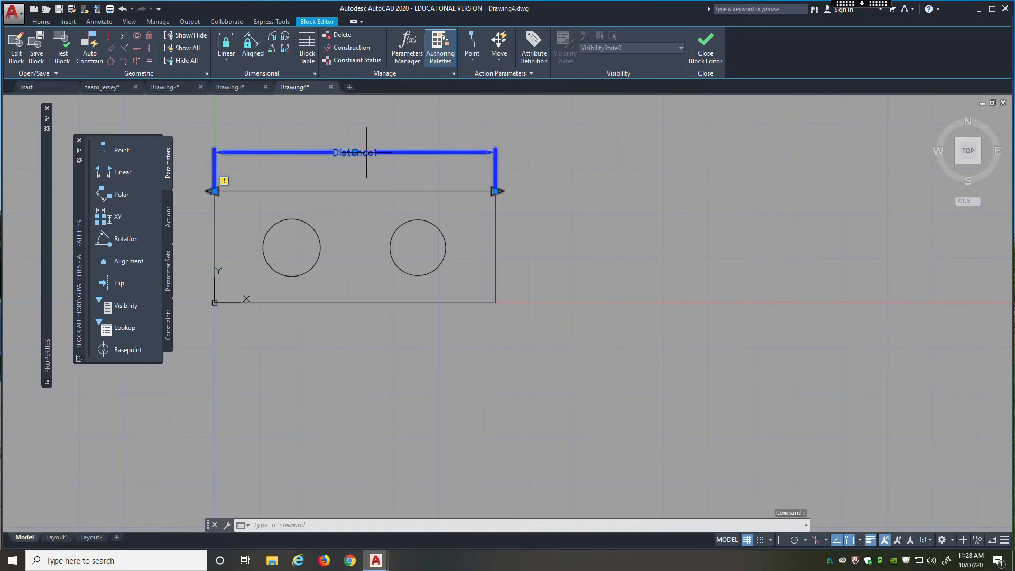
mouse_move(47, 264)
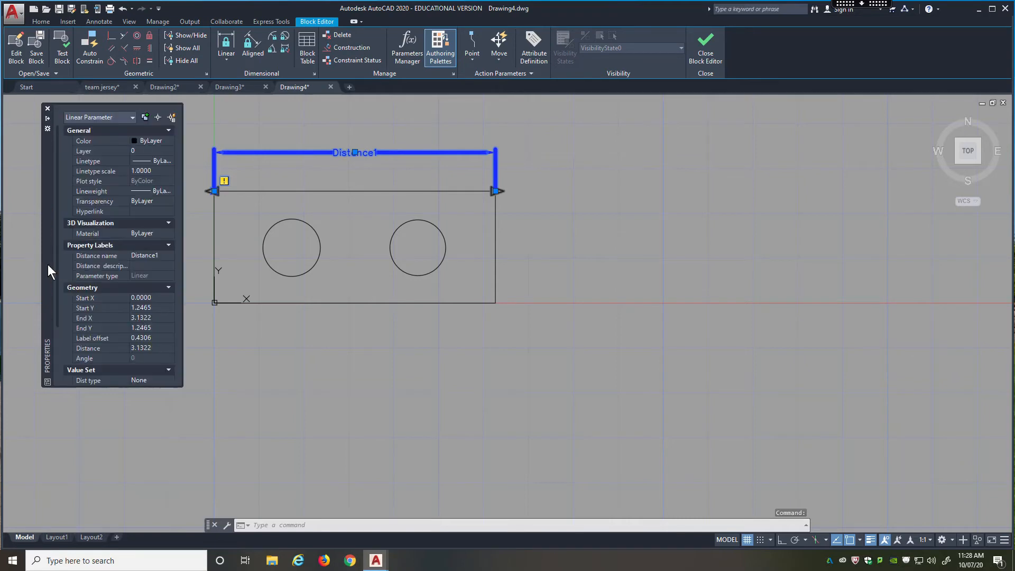
scroll(107, 247, "down", 3)
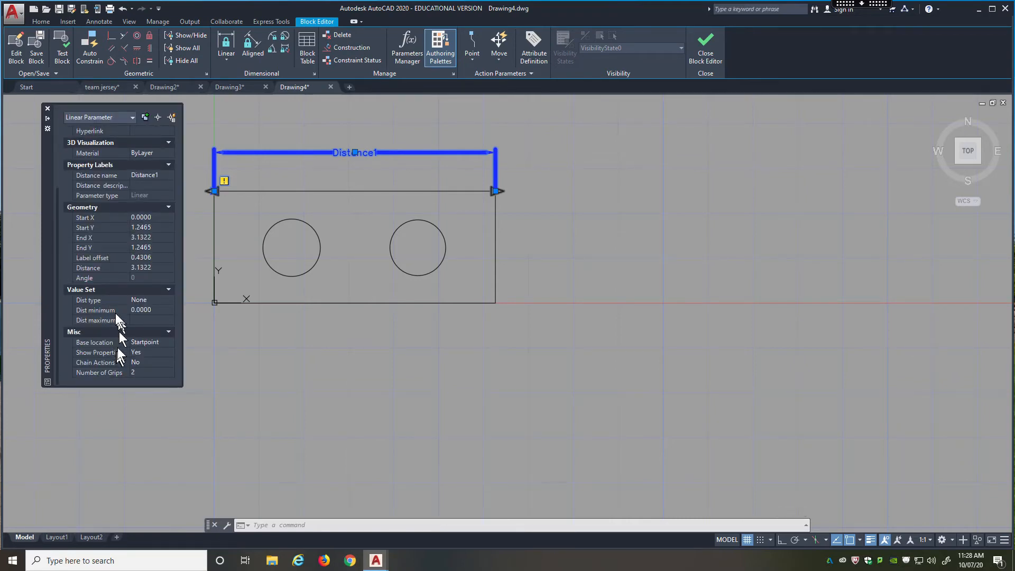
scroll(110, 300, "up", 3)
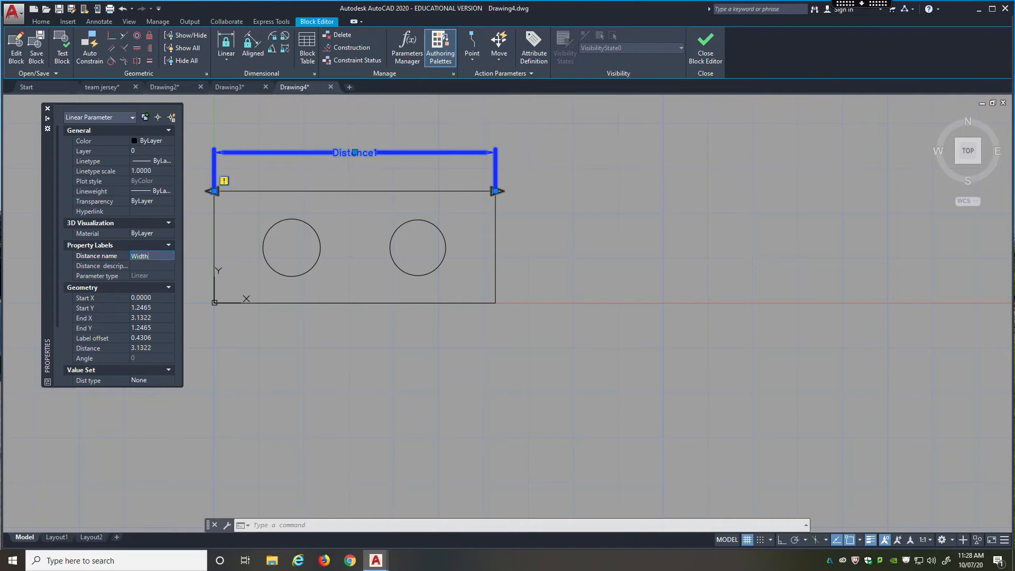
key("Return")
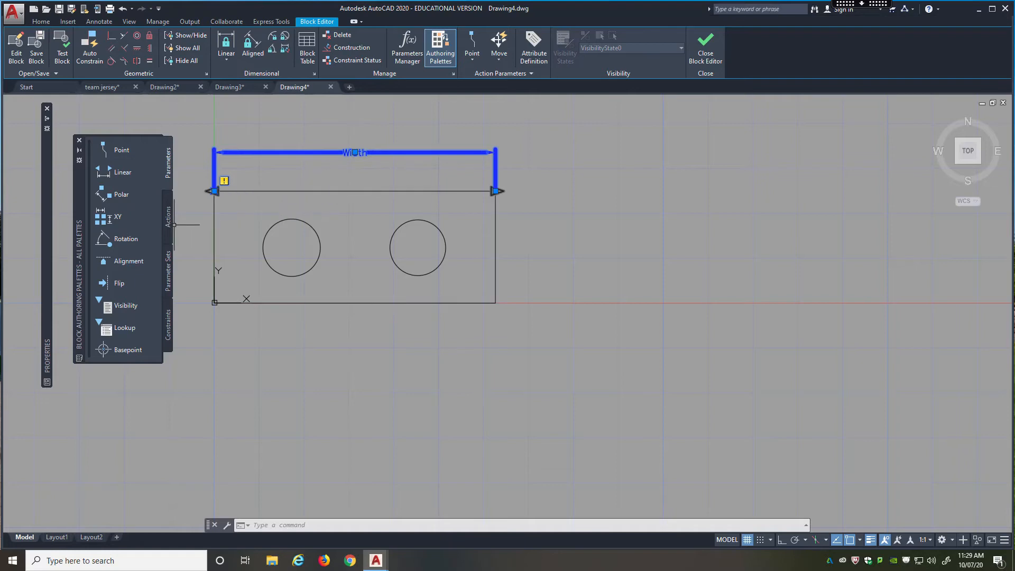
Add a stretch action to the Width parameter's right endpoint, framing the rectangle's right end and selecting the rectangle as the object to stretch.
left_click(169, 226)
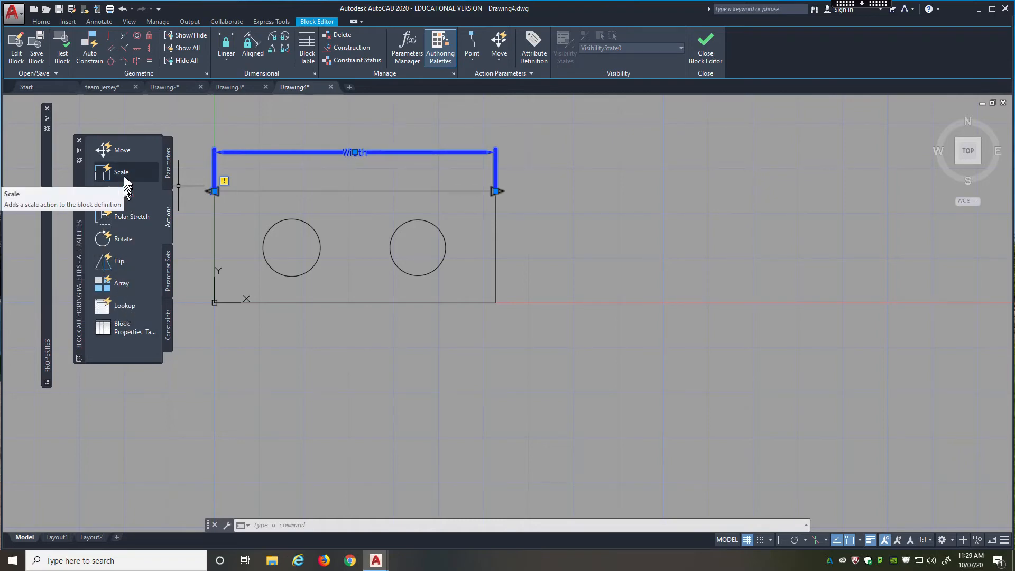
left_click(128, 195)
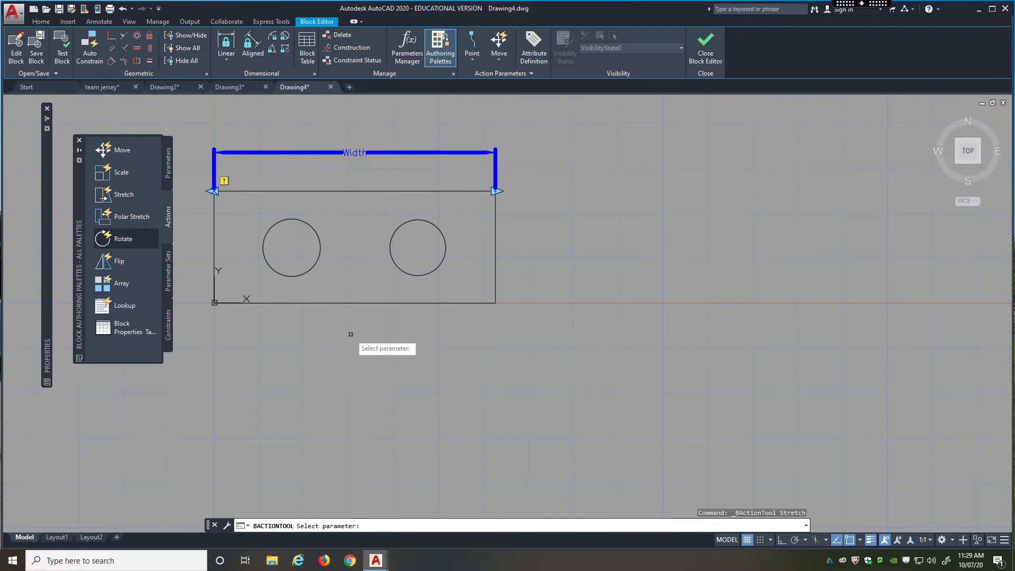
left_click(387, 153)
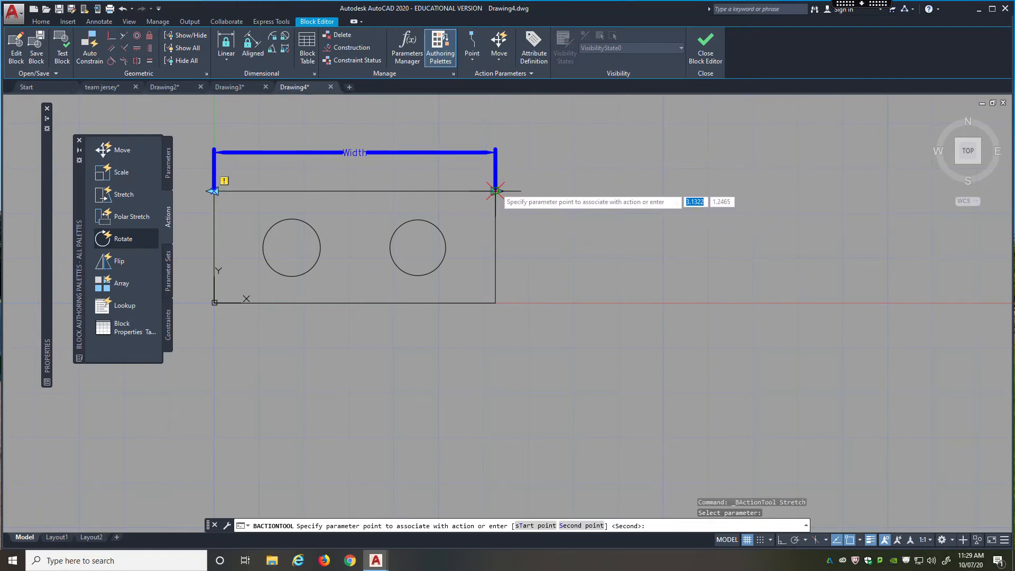
left_click(495, 191)
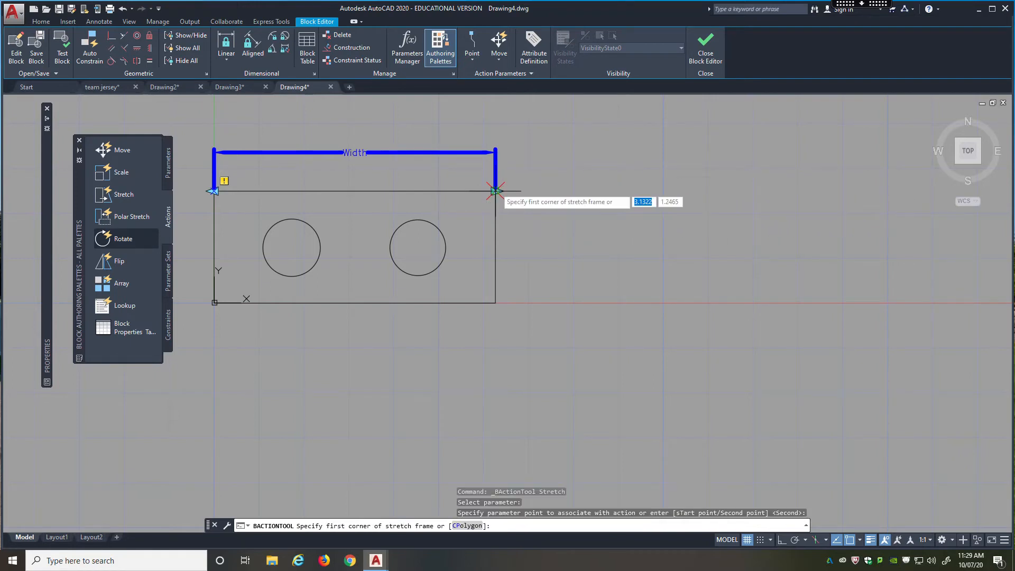
left_click(538, 174)
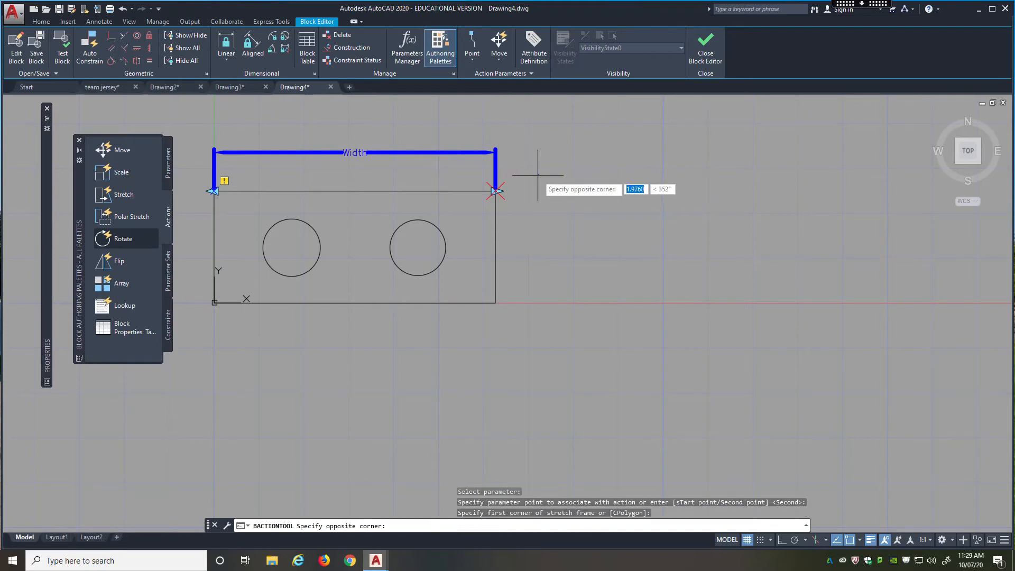
left_click(464, 333)
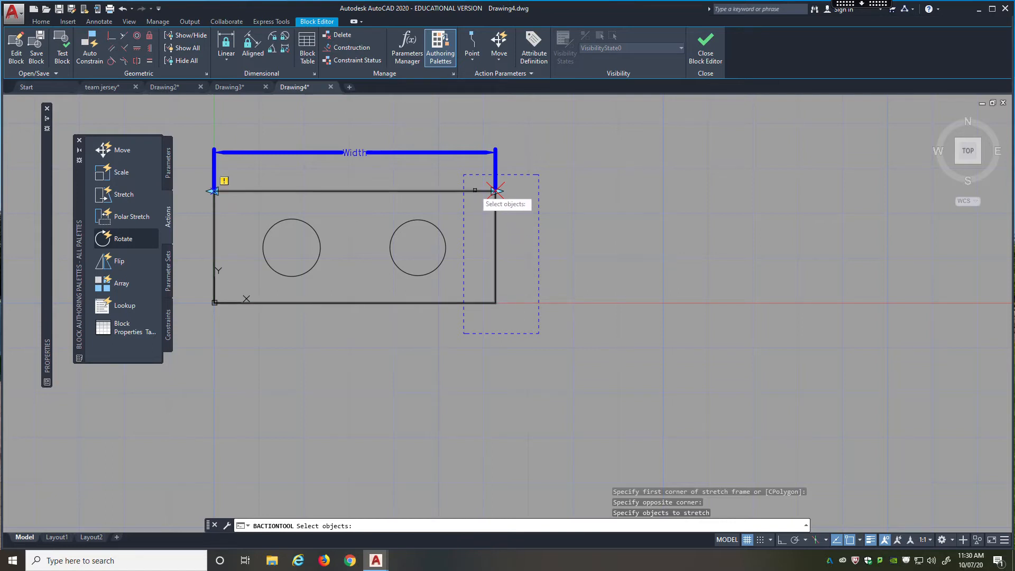
left_click(474, 190)
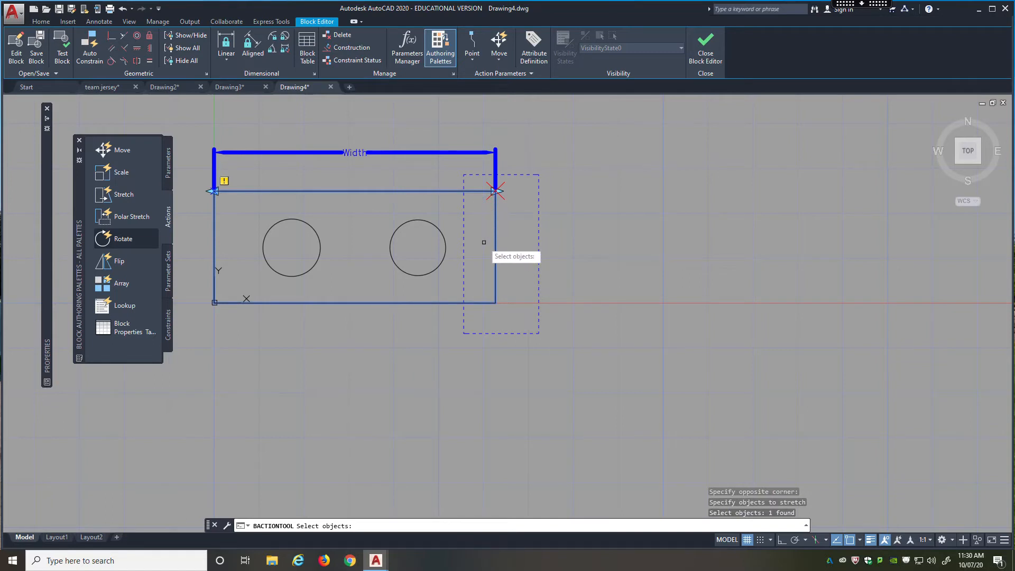
key("Return")
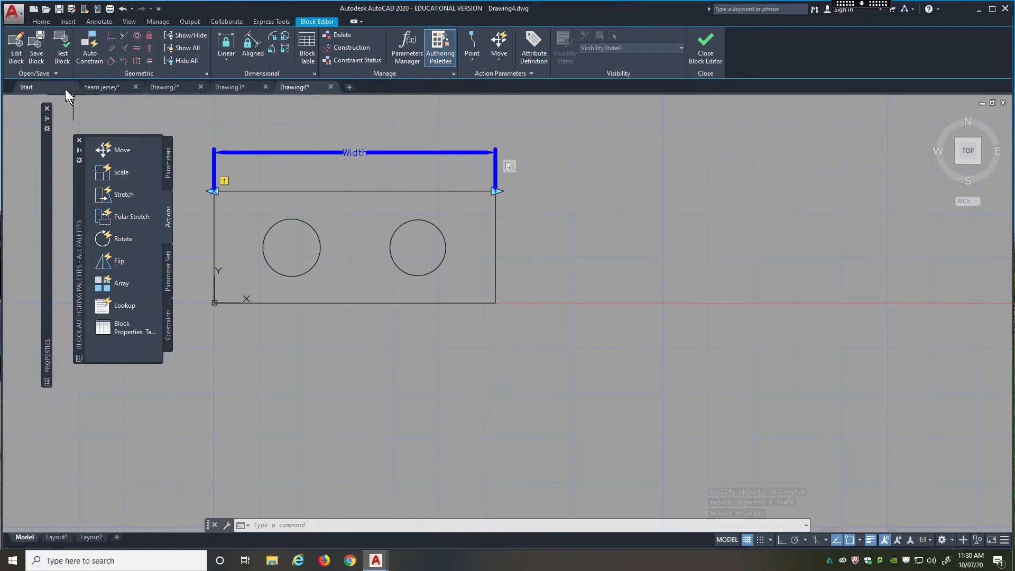
Save the Lego block definition and close the Block Editor.
left_click(34, 58)
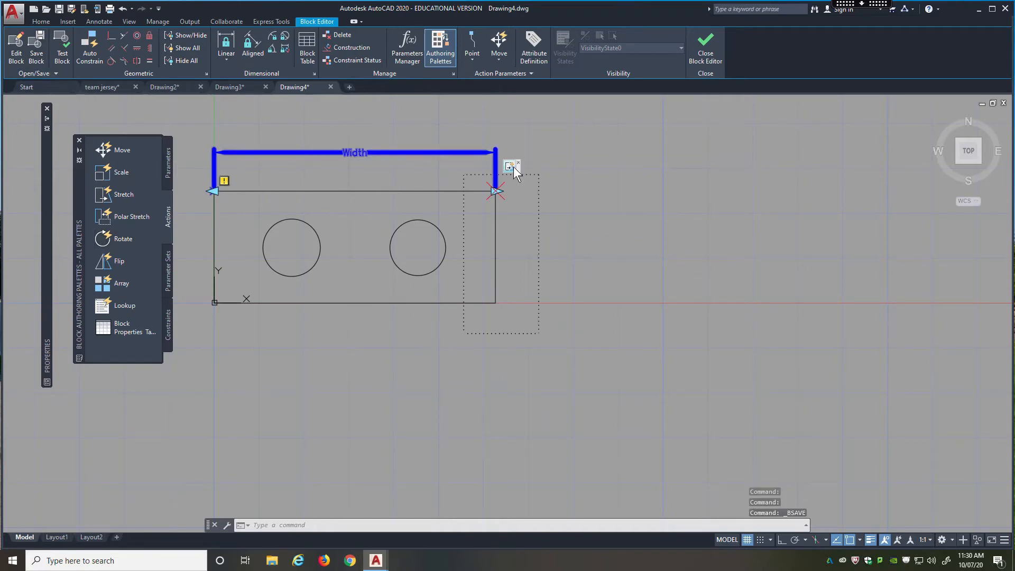
left_click(709, 50)
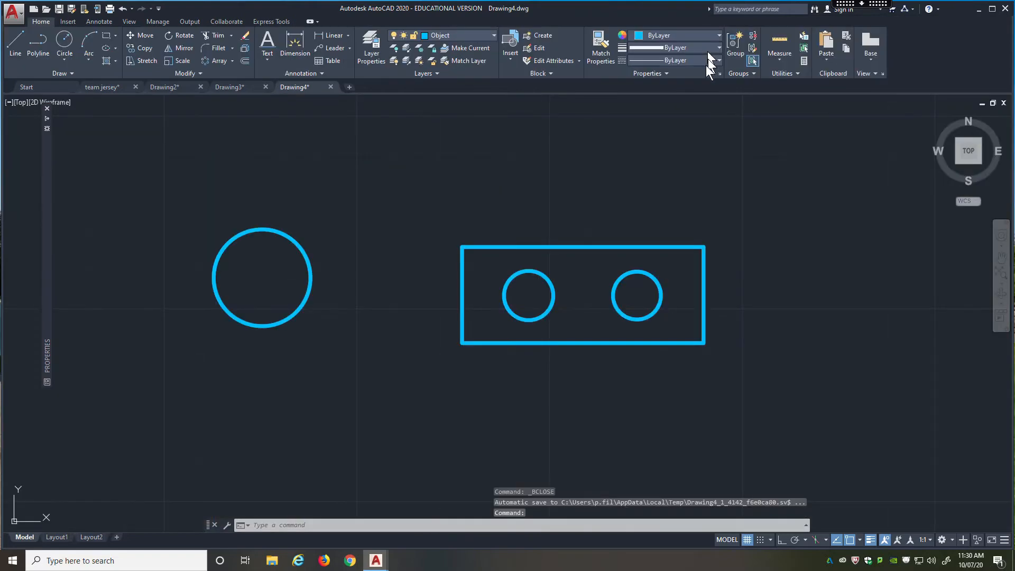
Try the stretch grip on the Lego block by lengthening the rectangle to the right, and undo the stretch.
left_click(578, 245)
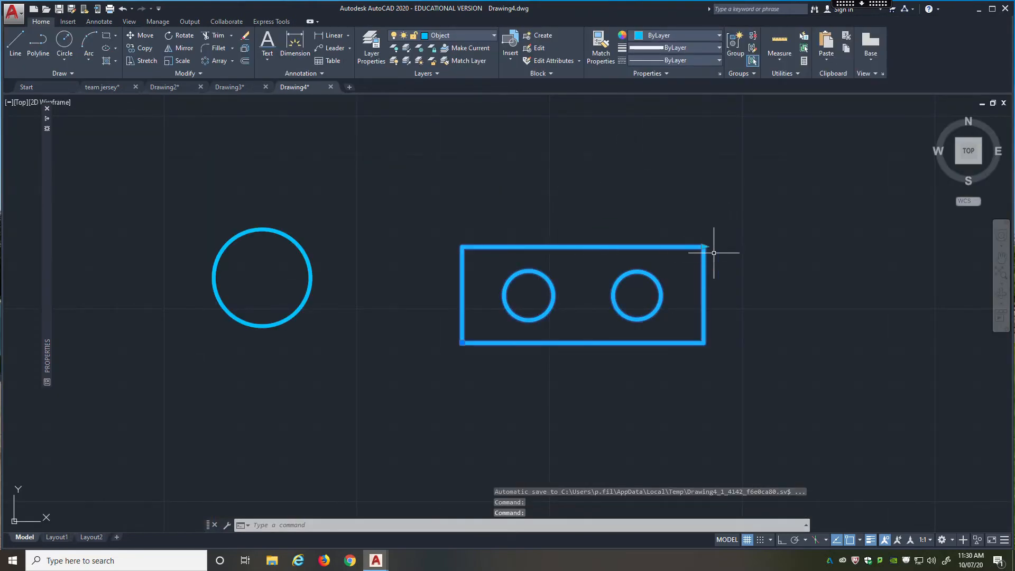
left_click(703, 247)
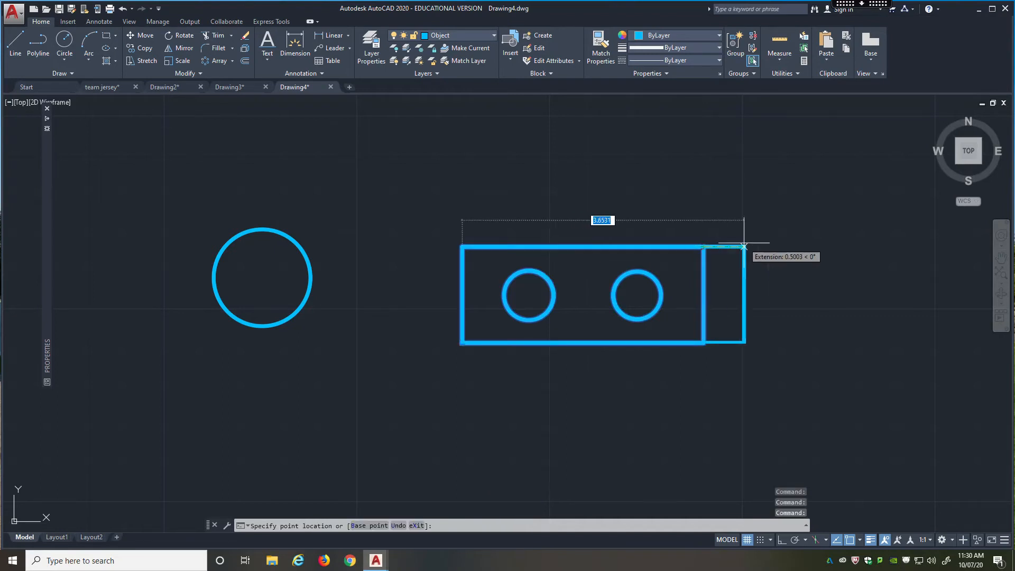
left_click(906, 246)
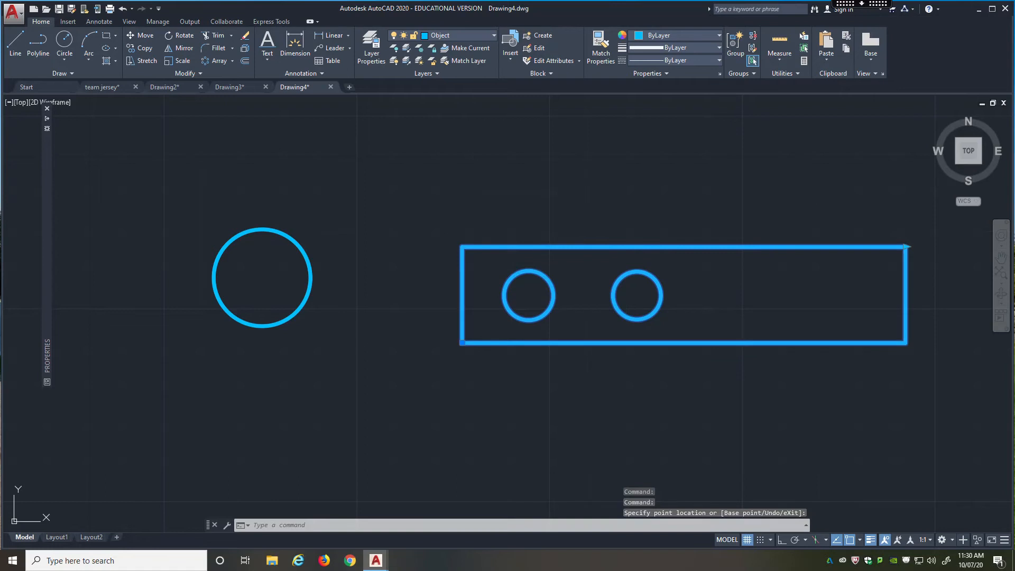
key("ctrl+z")
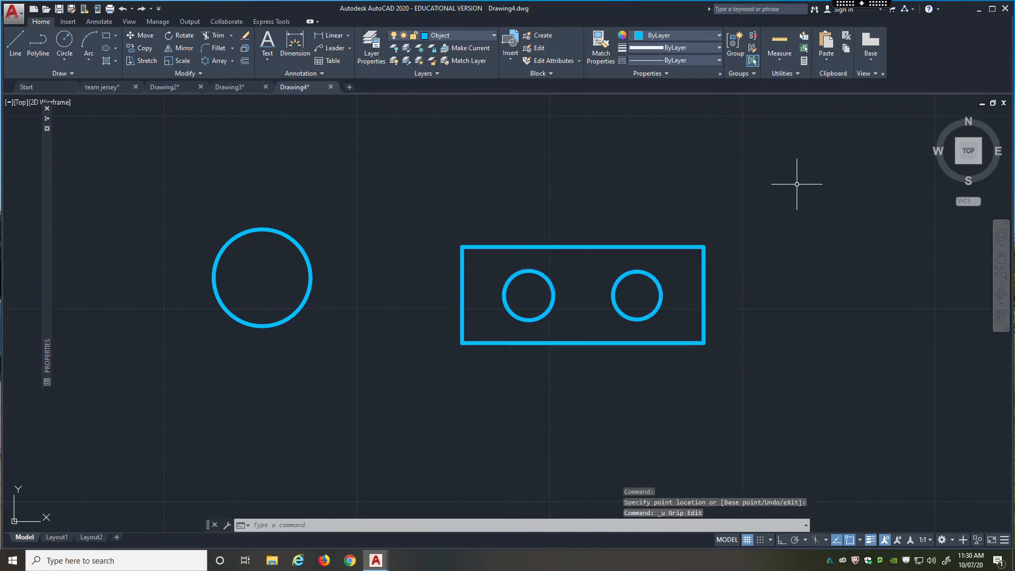
Test the Lego block's stretch grip by shortening the rectangle to between the two circles, lengthening it, and shortening it to just past the second circle.
left_click(697, 246)
left_click(703, 246)
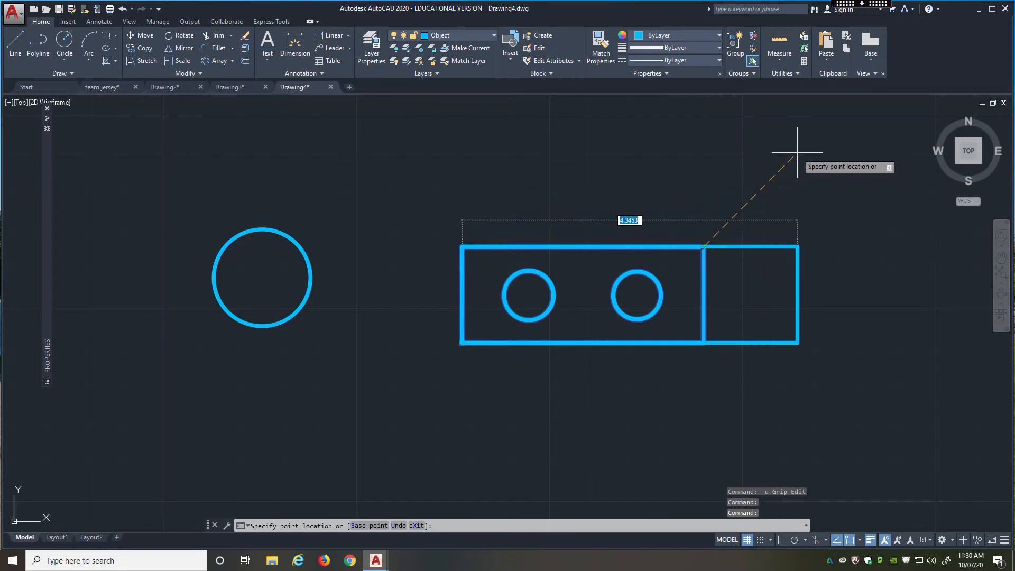
key("F8")
key("F8")
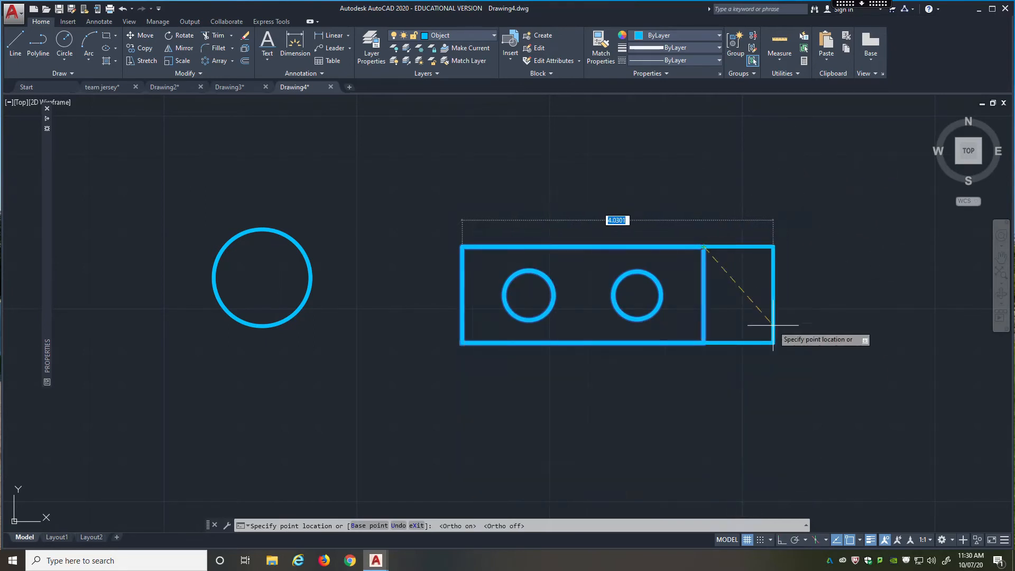
left_click(582, 317)
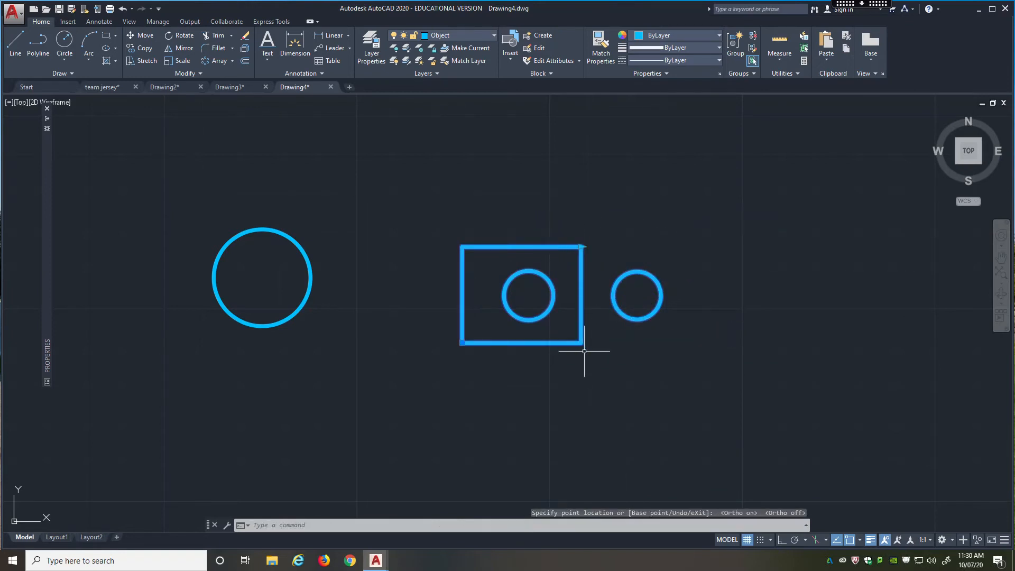
left_click(582, 245)
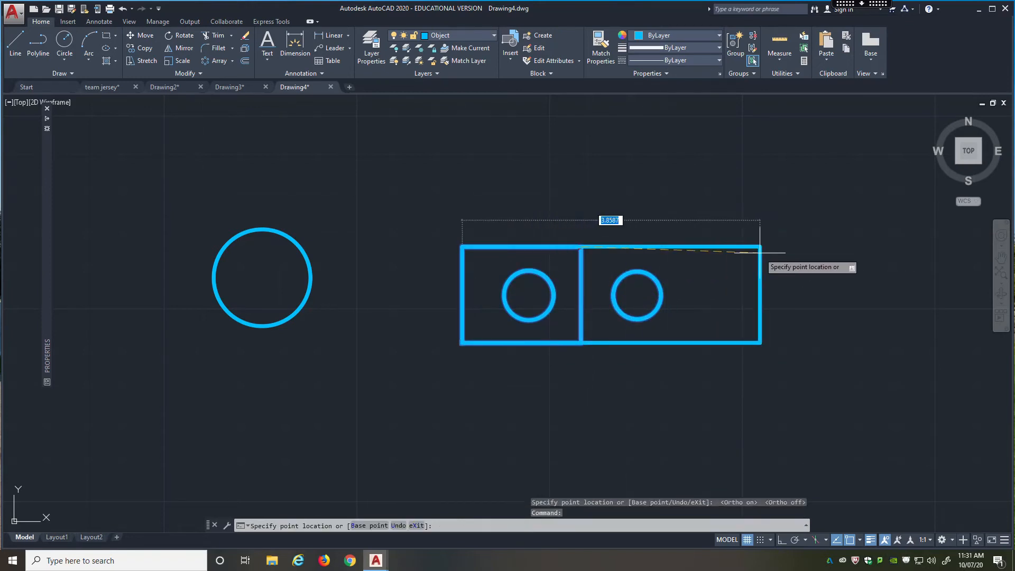
left_click(906, 247)
left_click(907, 246)
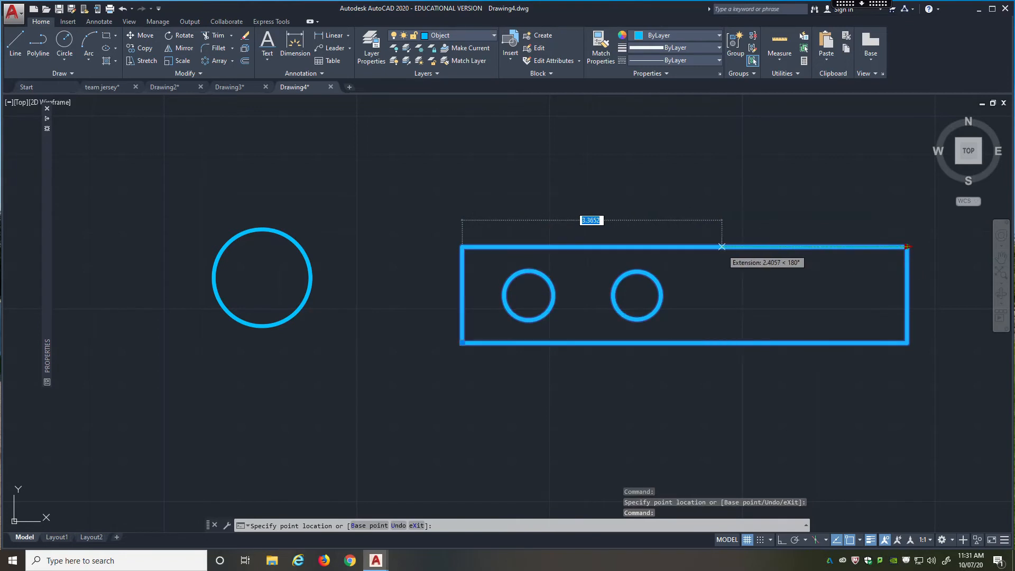
left_click(721, 246)
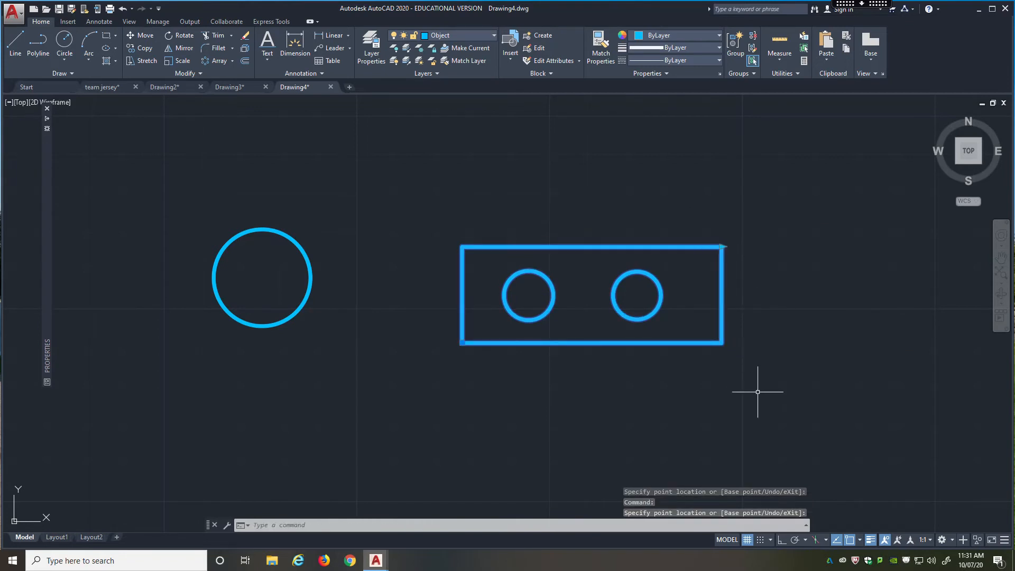
Undo the test stretches to restore the Lego block's original width.
key("ctrl+z")
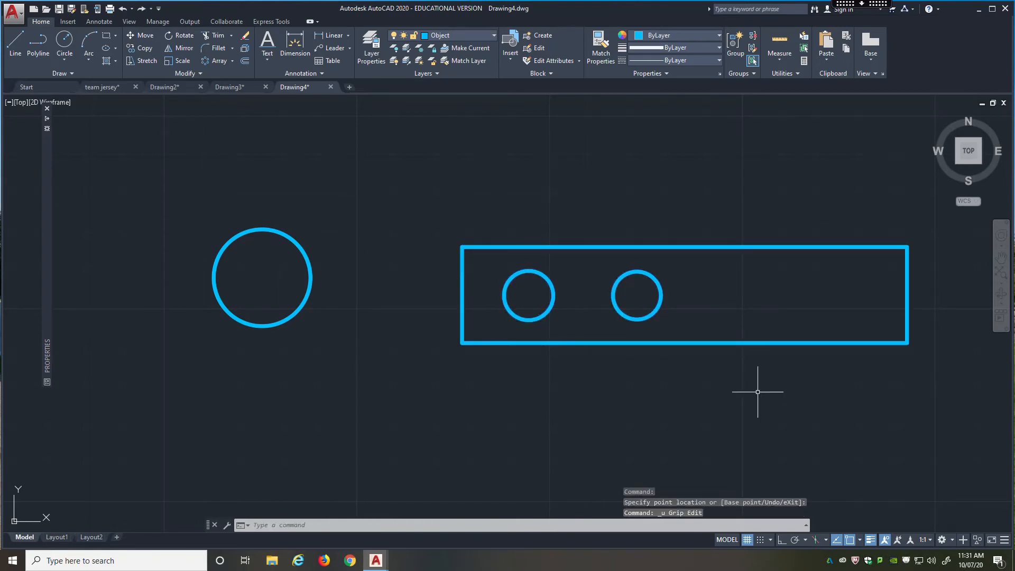
key("ctrl+z")
key("ctrl+z")
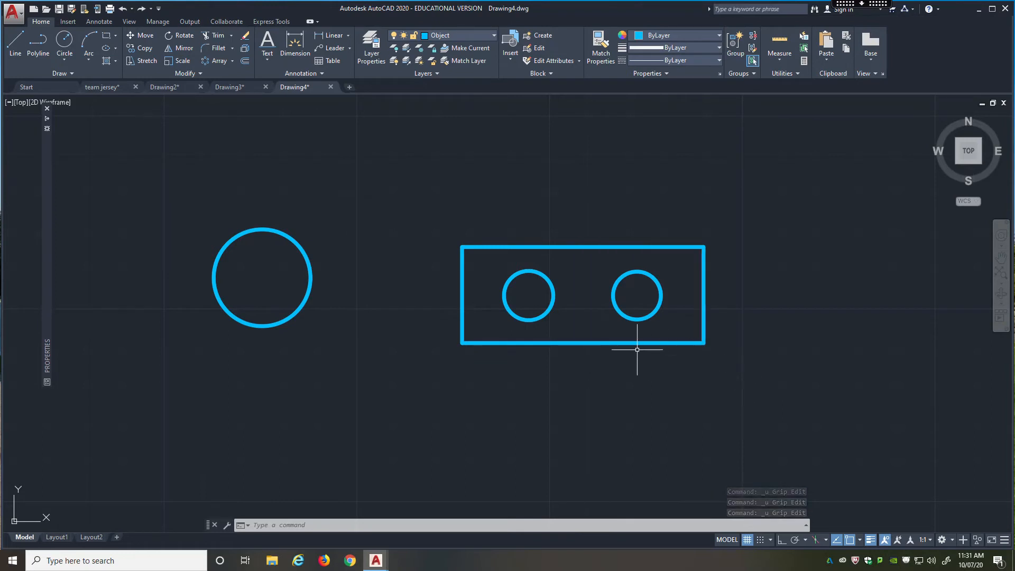
Reopen the Lego block definition in the Block Editor.
double_click(619, 343)
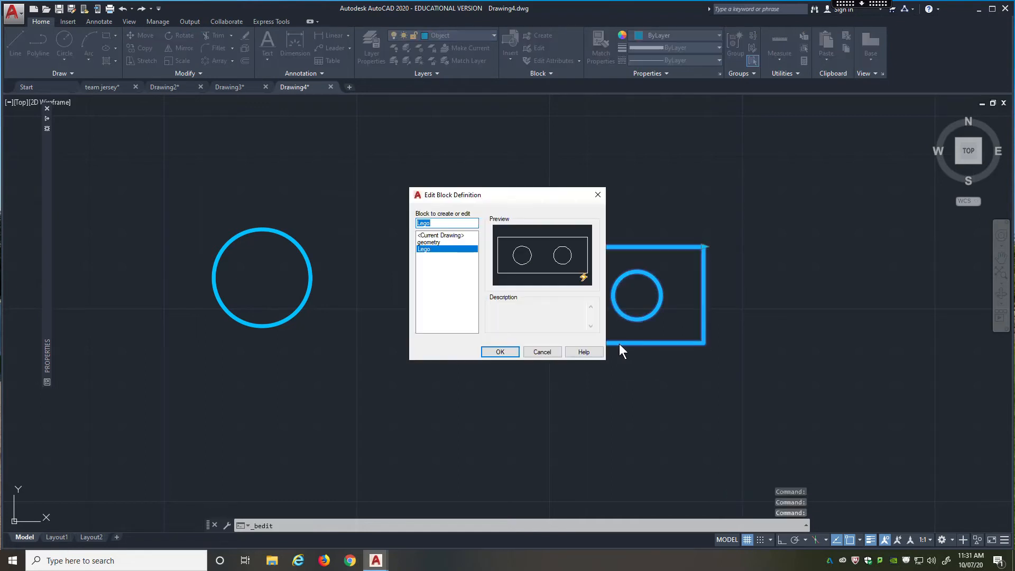
left_click(496, 350)
left_click(497, 352)
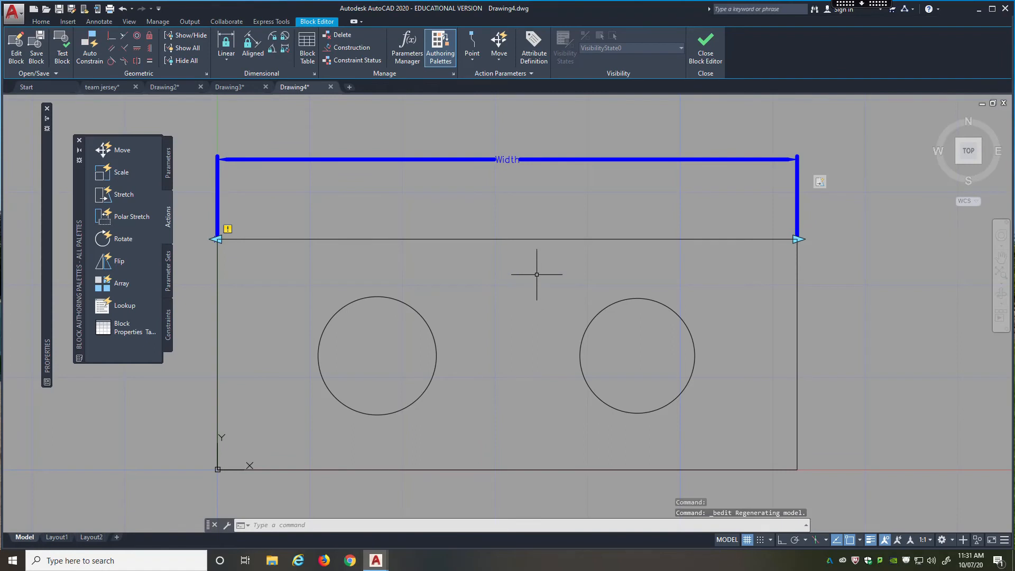
middle_click_drag(550, 333, 554, 293)
scroll(554, 292, "down", 3)
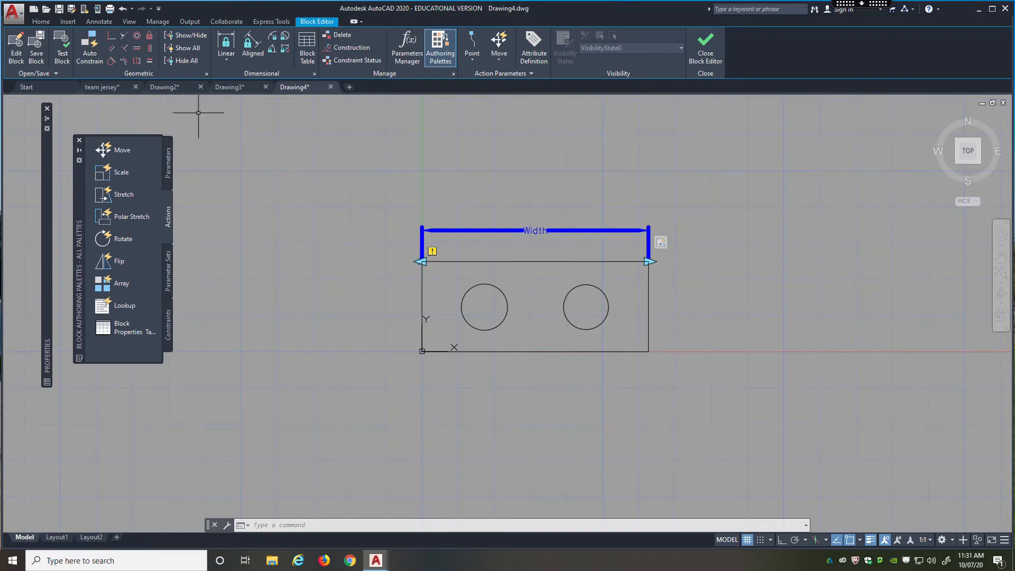
Measure the Lego rectangle and the spacing of its circles with the Quick measure tool.
left_click(40, 23)
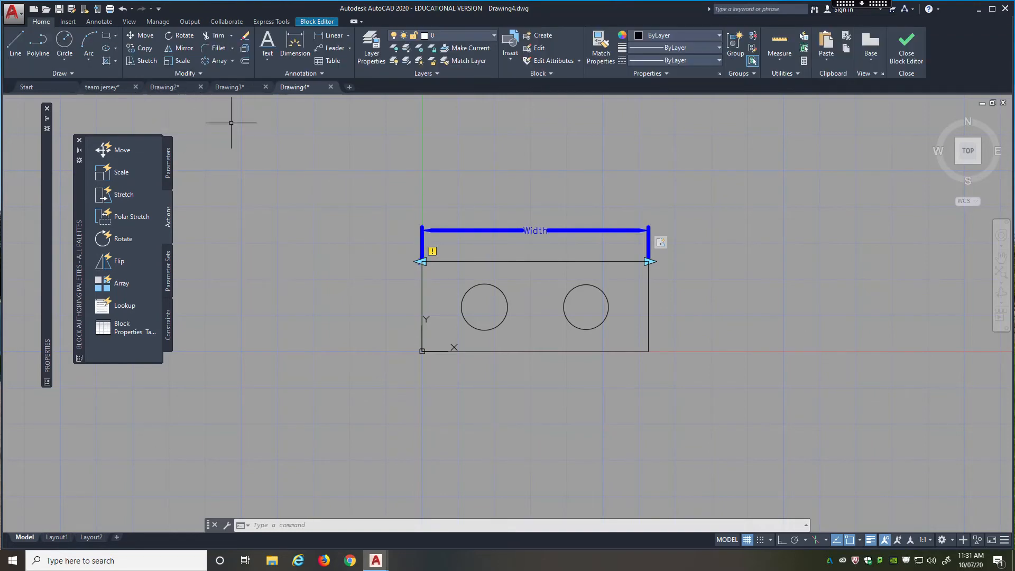
left_click(778, 42)
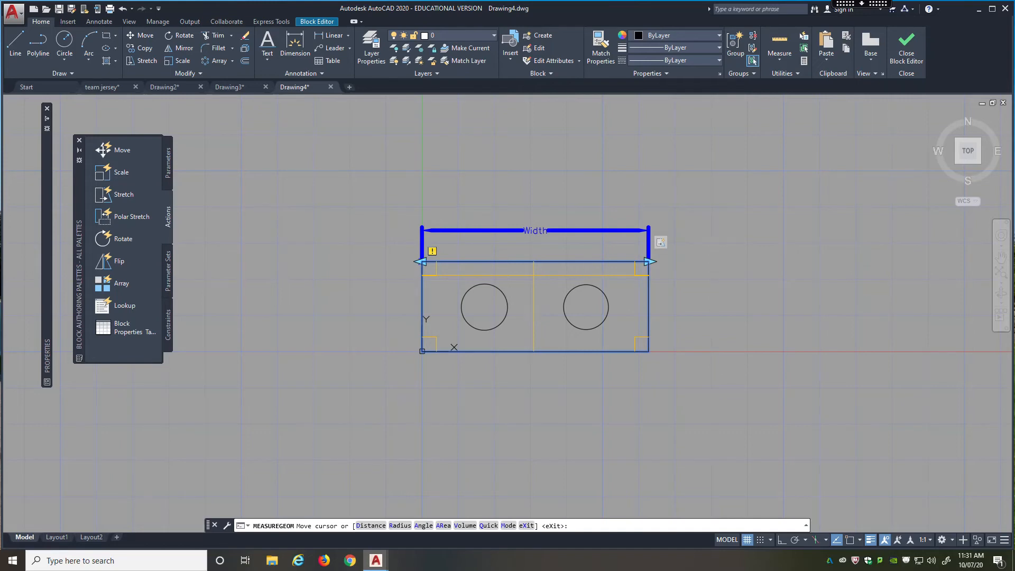
key("Escape")
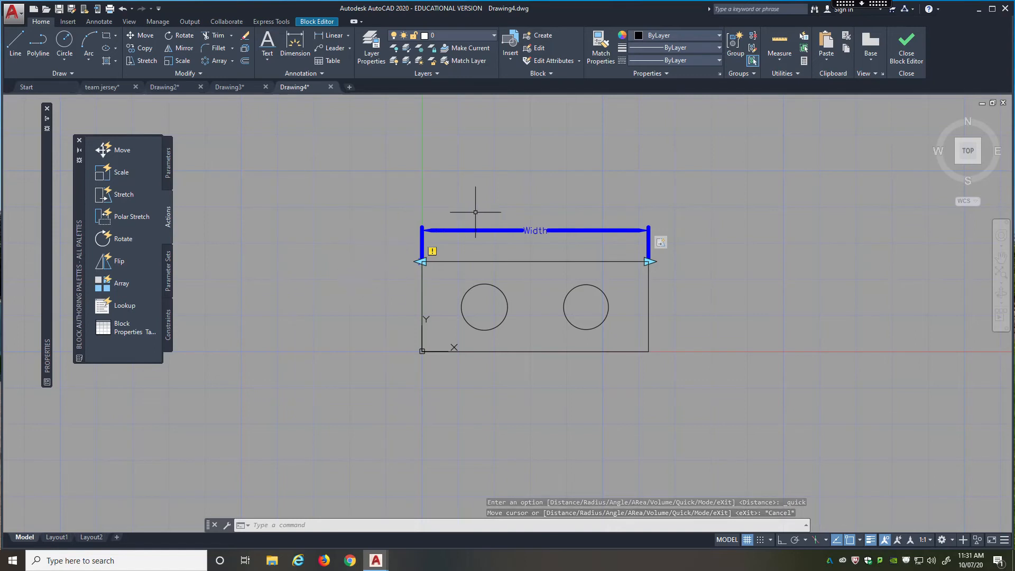
Set the Width parameter's distance type to Increment in its value set.
left_click(494, 229)
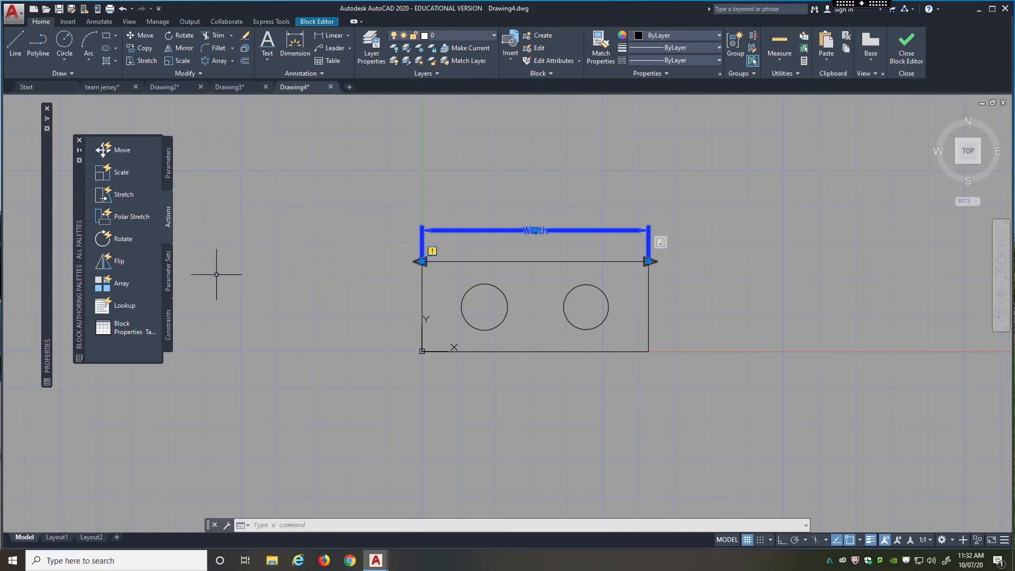
mouse_move(48, 313)
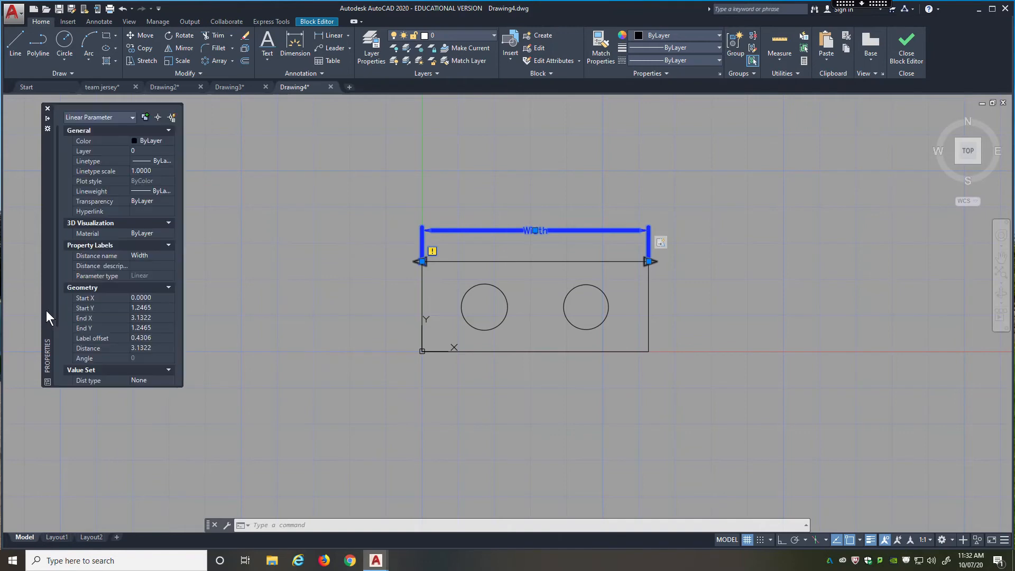
scroll(81, 285, "down", 4)
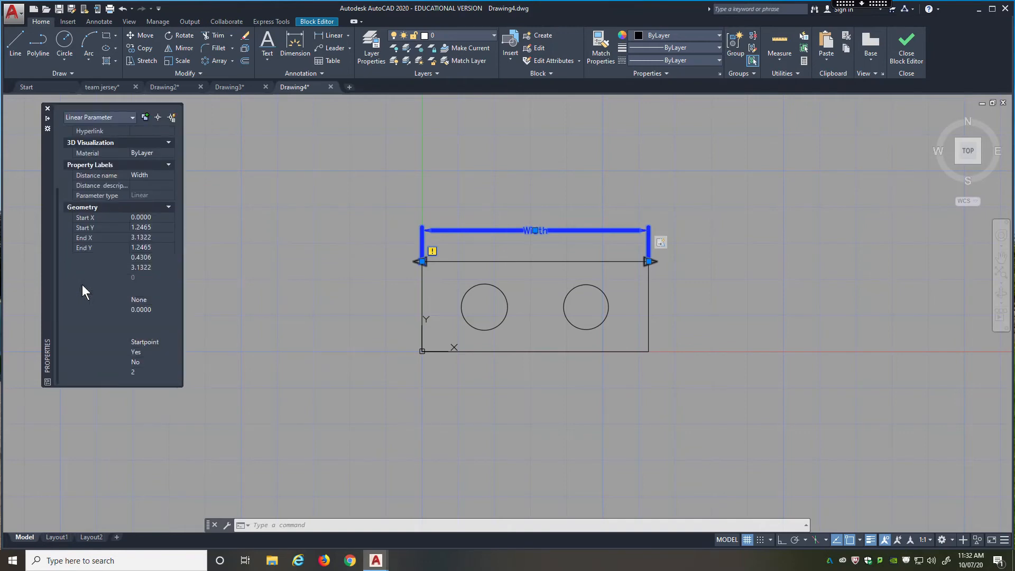
left_click(153, 301)
left_click(158, 299)
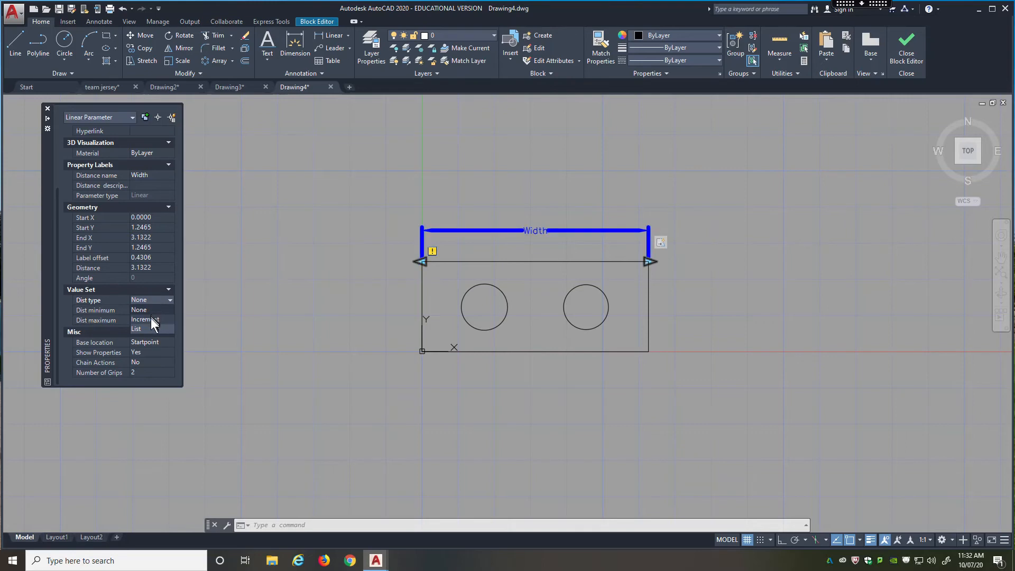
left_click(151, 319)
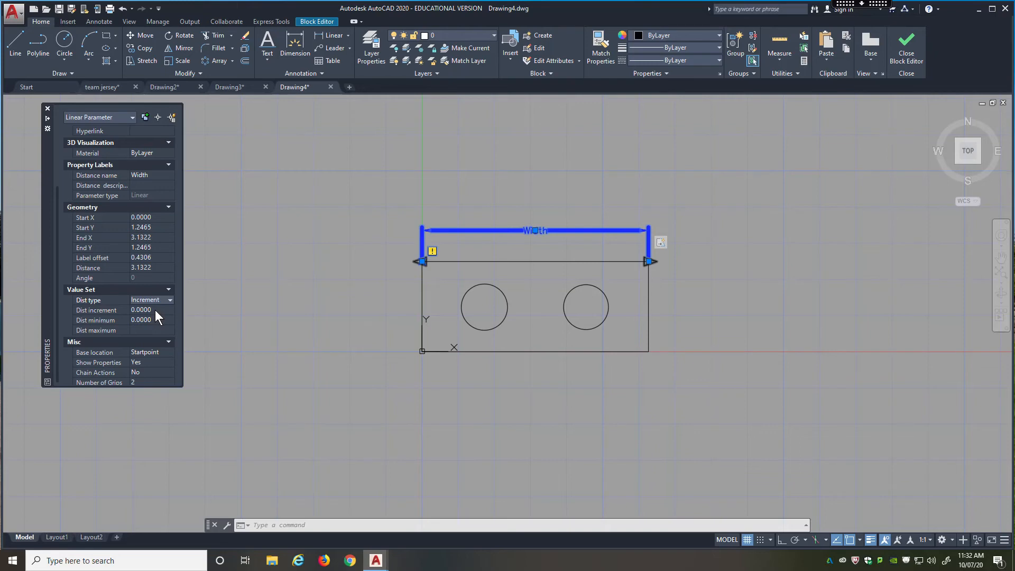
Set the Width parameter's distance increment to 1.5 and enter its minimum distance.
left_click(155, 310)
type("1.5")
left_click(153, 320)
type("1.")
left_click(141, 330)
middle_click_drag(543, 294, 331, 281)
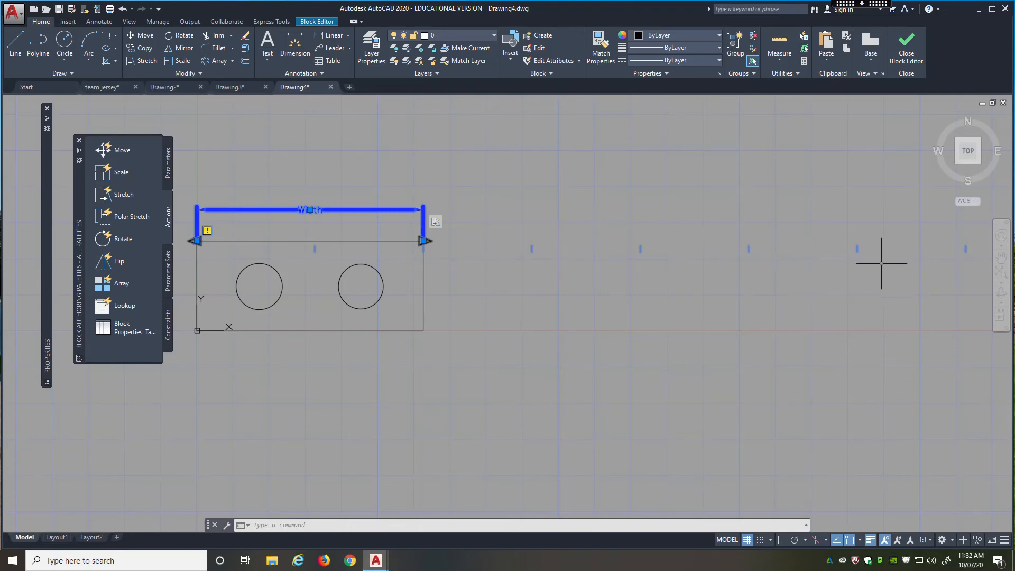
scroll(718, 269, "down", 4)
scroll(718, 268, "down", 1)
scroll(713, 270, "up", 3)
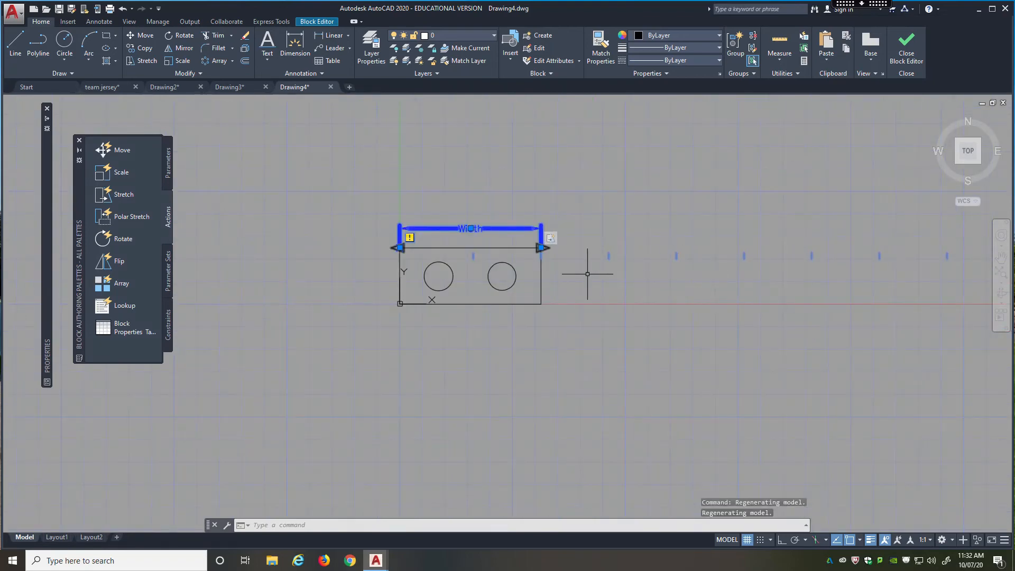
Set the Width parameter's maximum distance to 9.
scroll(481, 255, "up", 2)
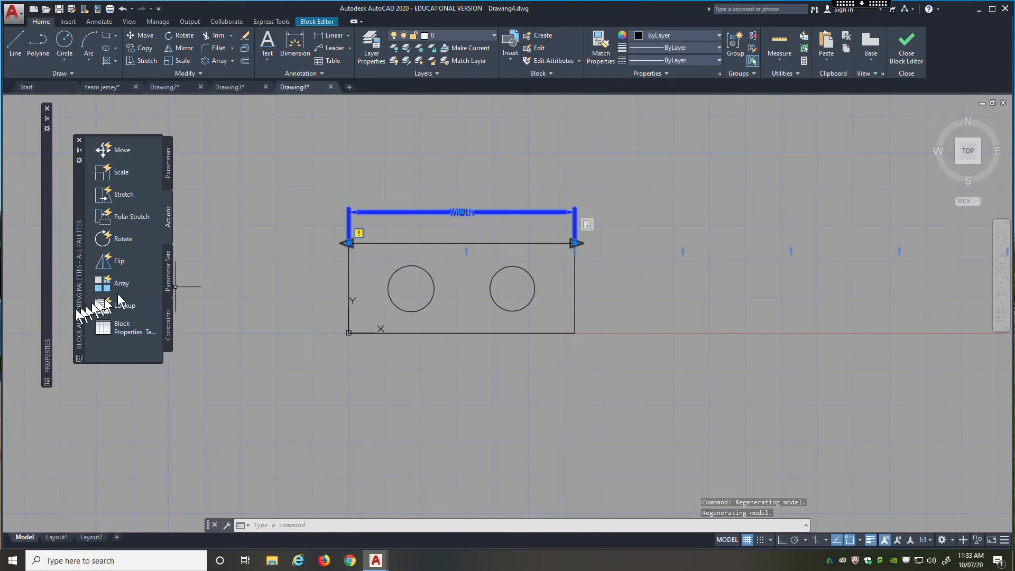
mouse_move(49, 317)
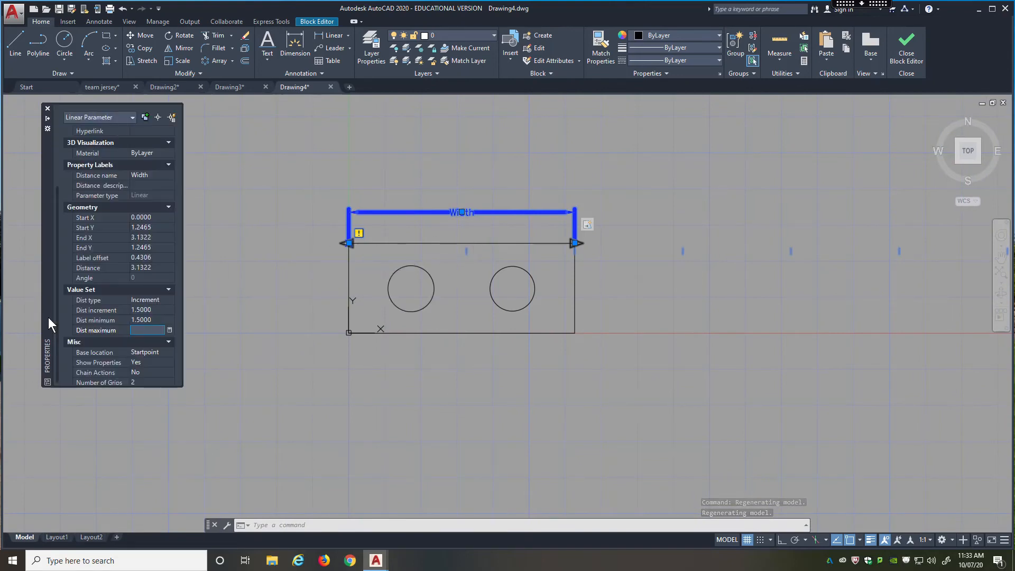
left_click(158, 329)
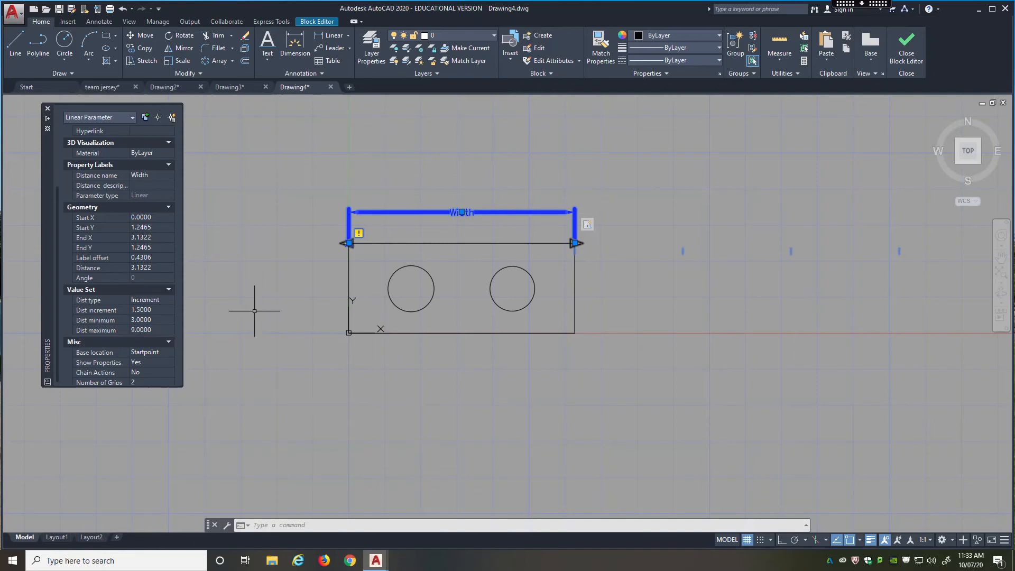
scroll(257, 311, "down", 4)
scroll(365, 293, "up", 2)
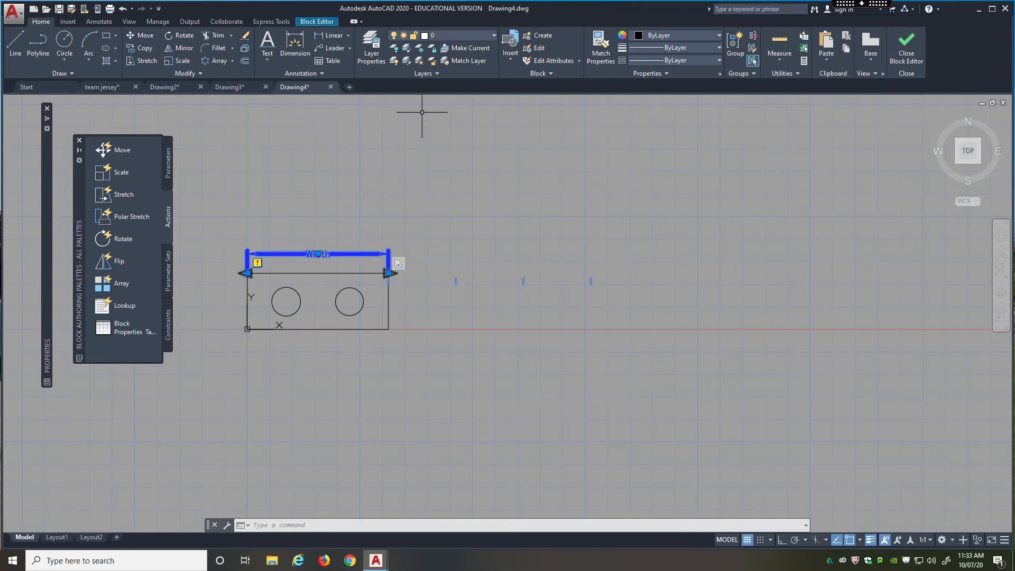
Save the parameter changes to the Lego block and open it in a test block window.
left_click(317, 22)
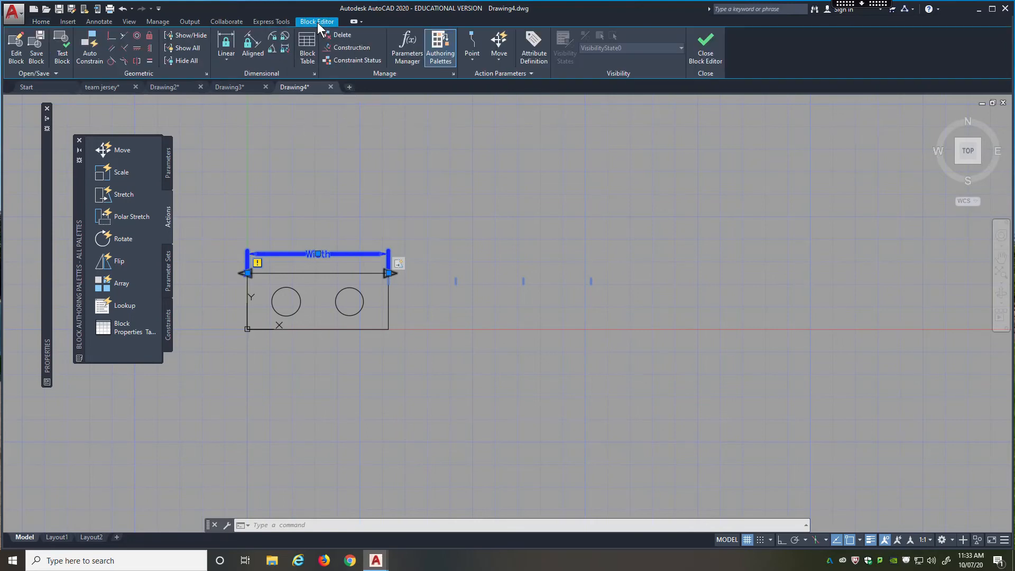
left_click(37, 46)
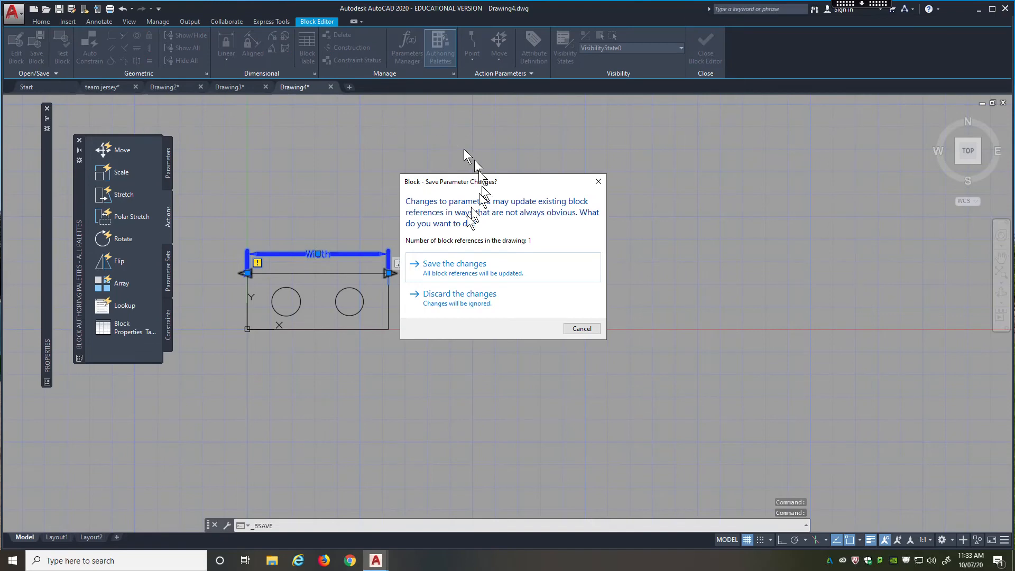
left_click(453, 266)
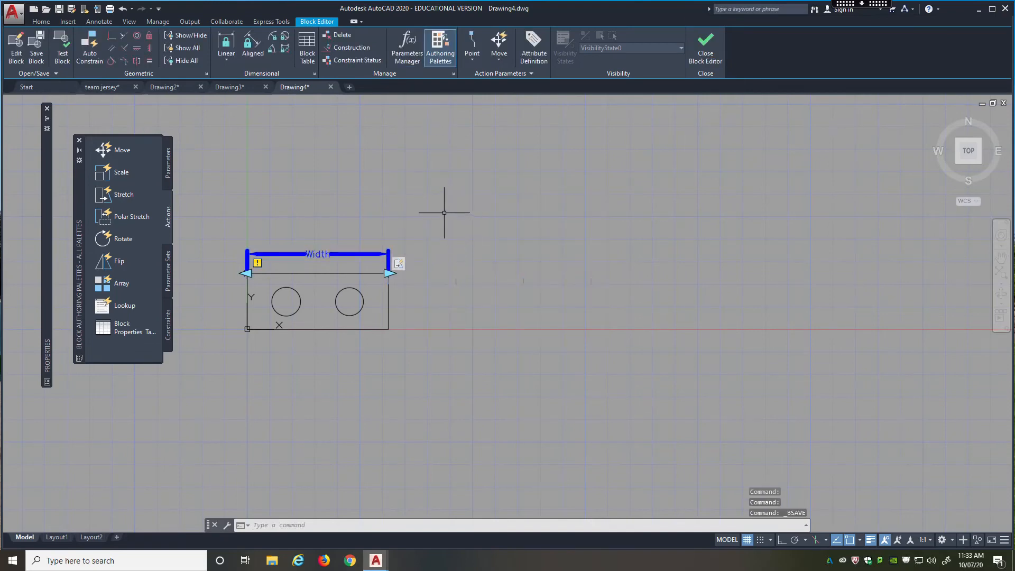
left_click(62, 55)
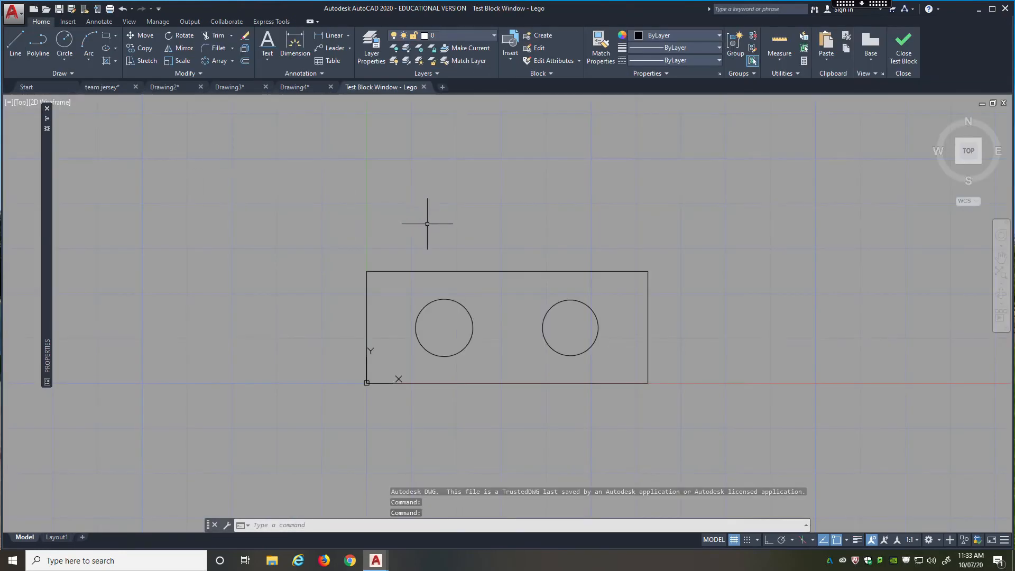
Test the Width grip by stretching the Lego test block to a width of 7.6322.
left_click(510, 271)
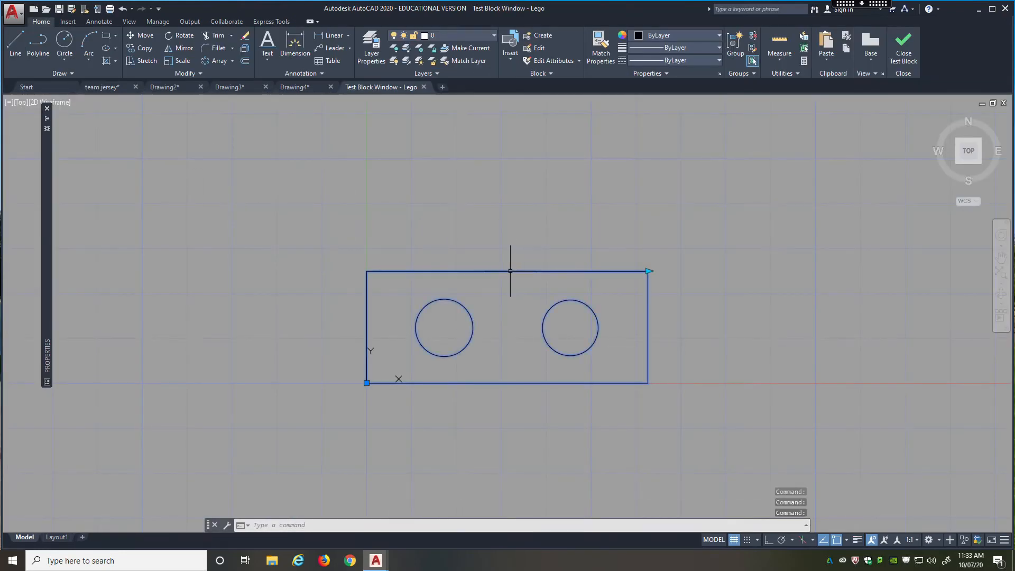
left_click(648, 271)
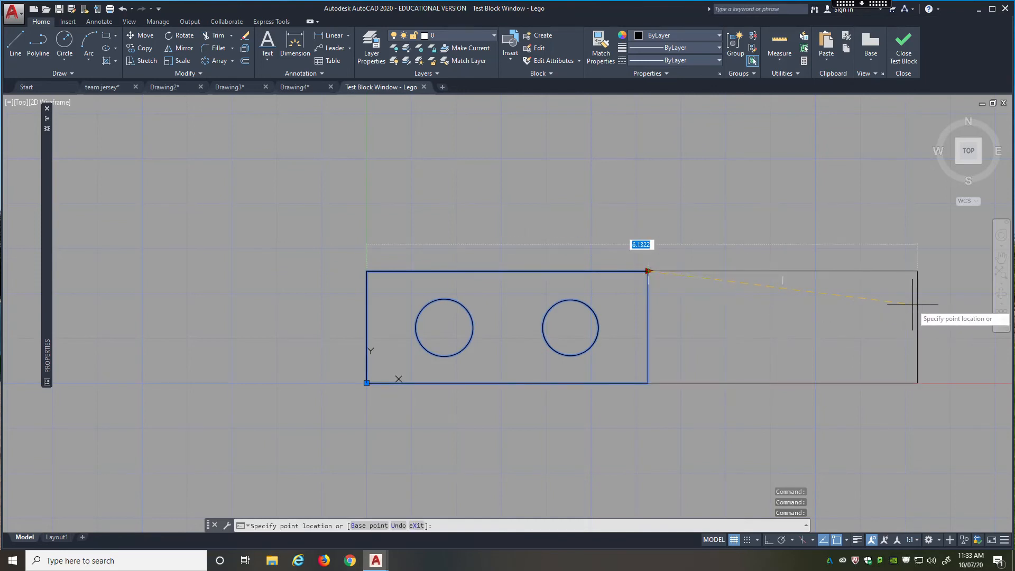
middle_click_drag(884, 309, 629, 265)
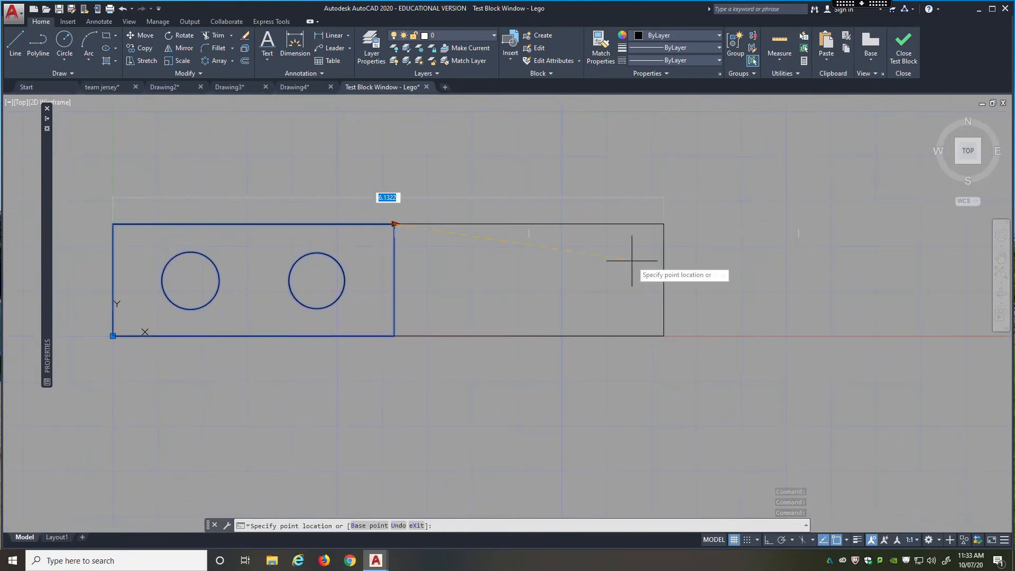
scroll(699, 242, "down", 2)
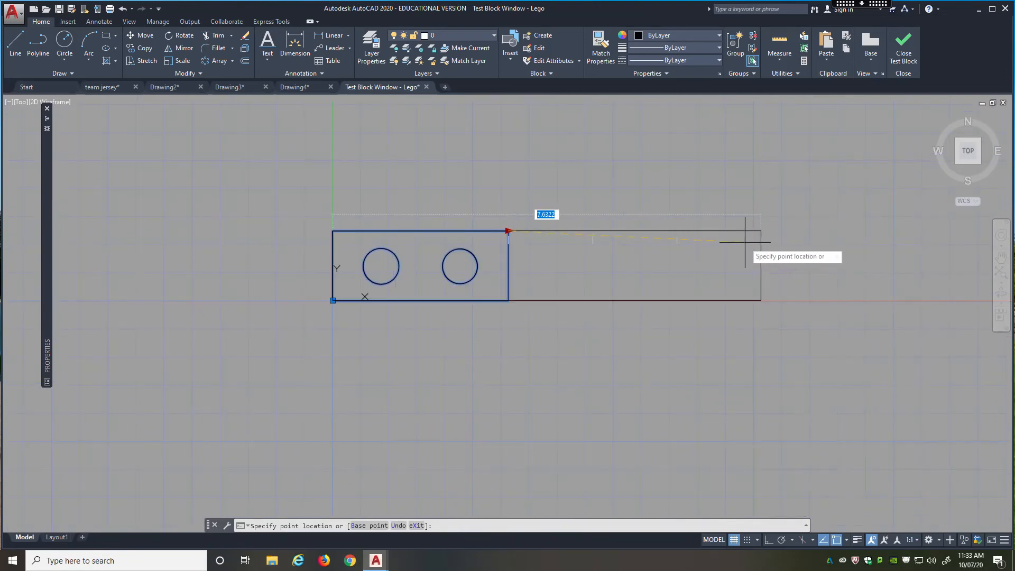
left_click(747, 235)
scroll(702, 277, "down", 4)
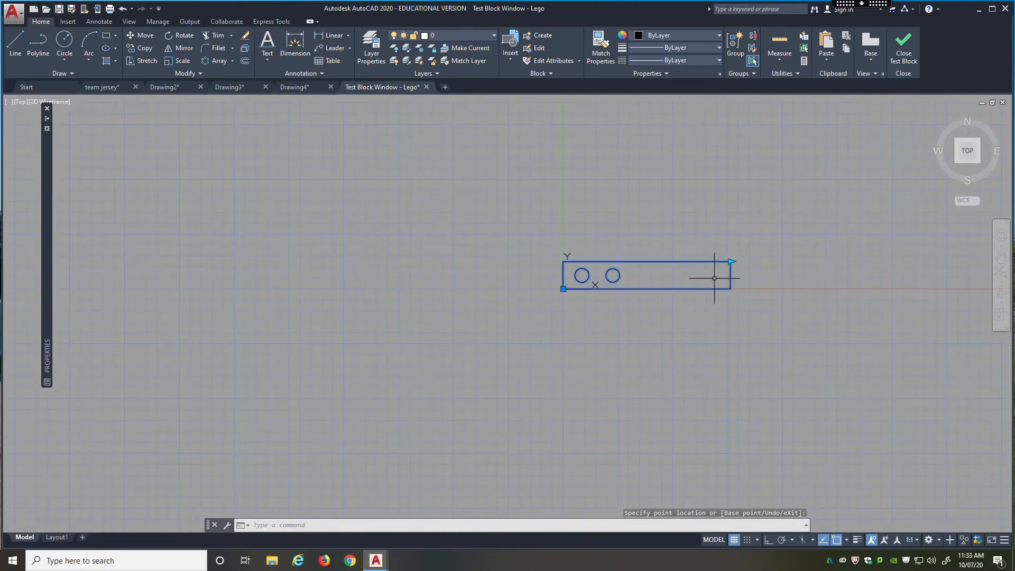
Test the increments by setting the block's width to 6.1322, 4.6322, 7.6322 and back to 3.1322, and close the test block window.
scroll(709, 264, "up", 4)
left_click(750, 258)
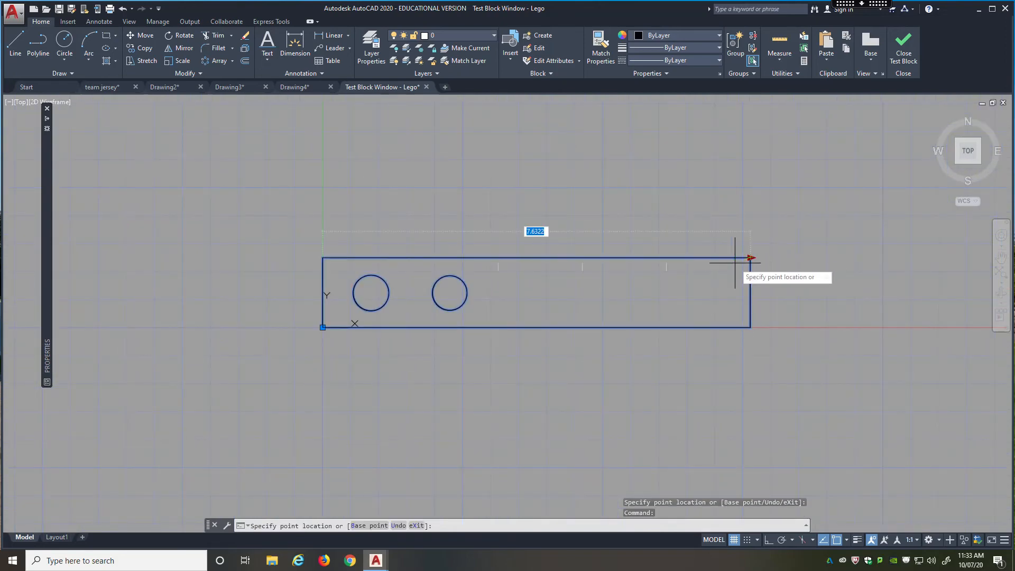
left_click(666, 257)
left_click(666, 257)
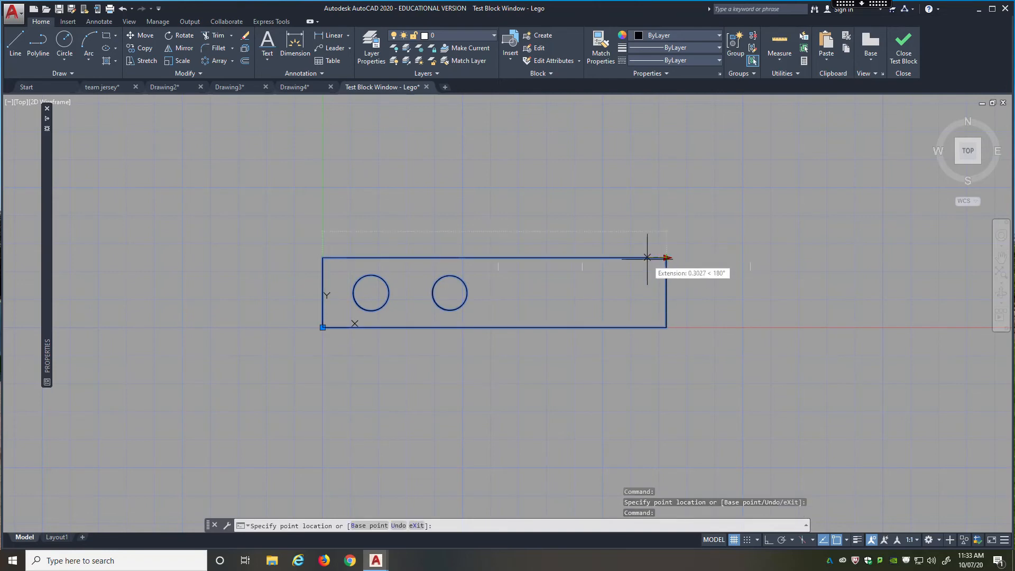
left_click(582, 257)
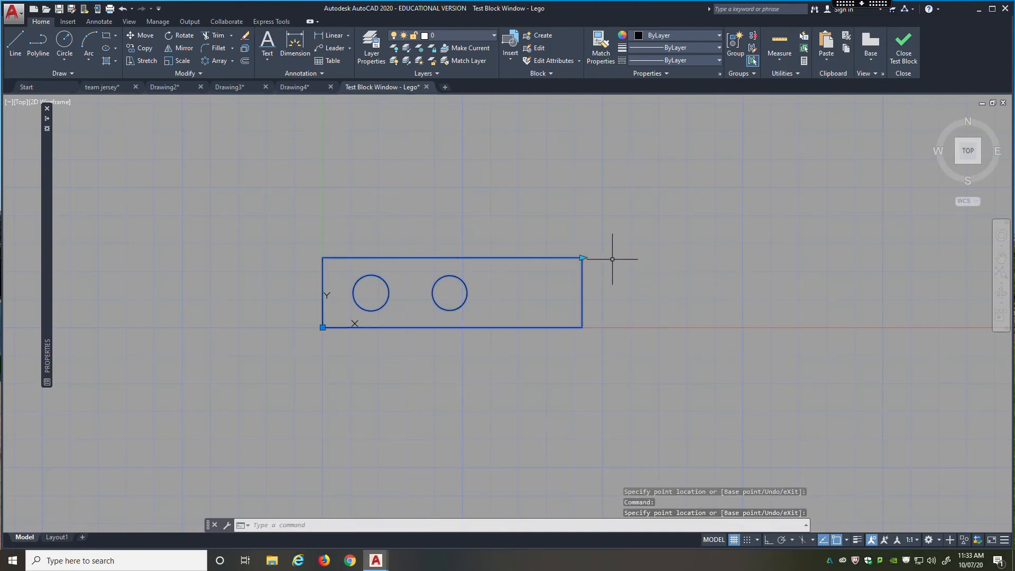
left_click(581, 257)
left_click(736, 258)
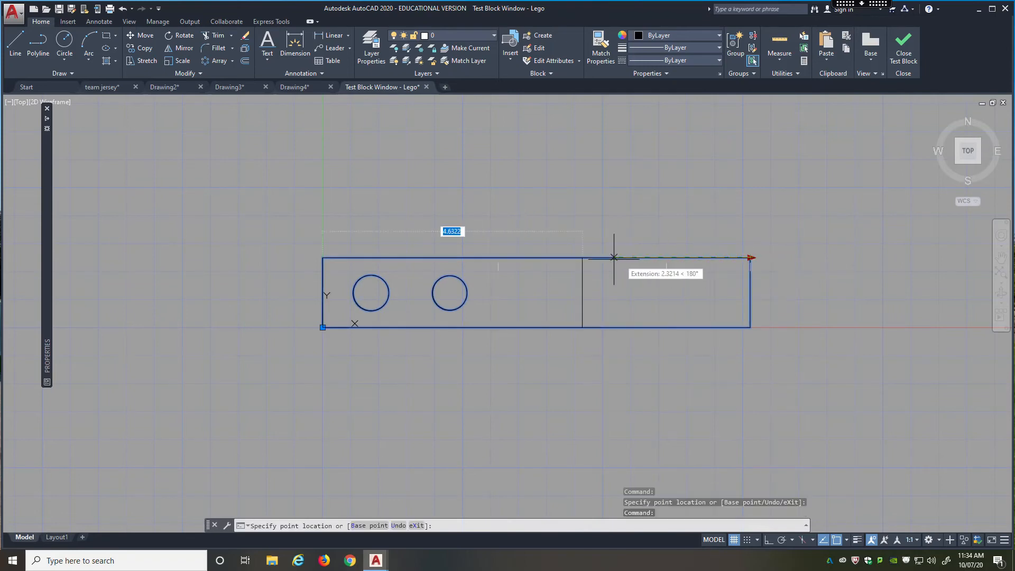
left_click(497, 257)
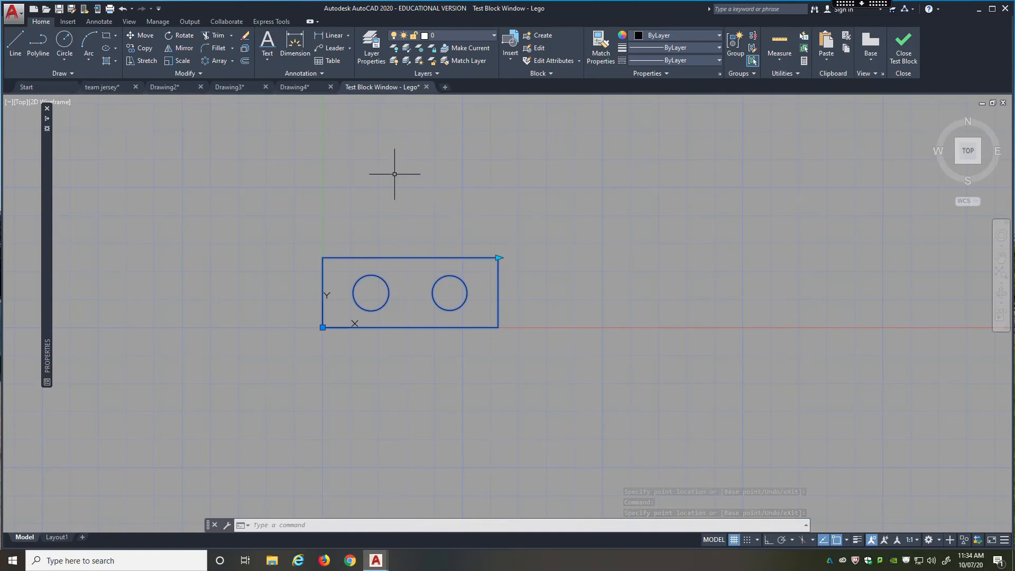
left_click(902, 52)
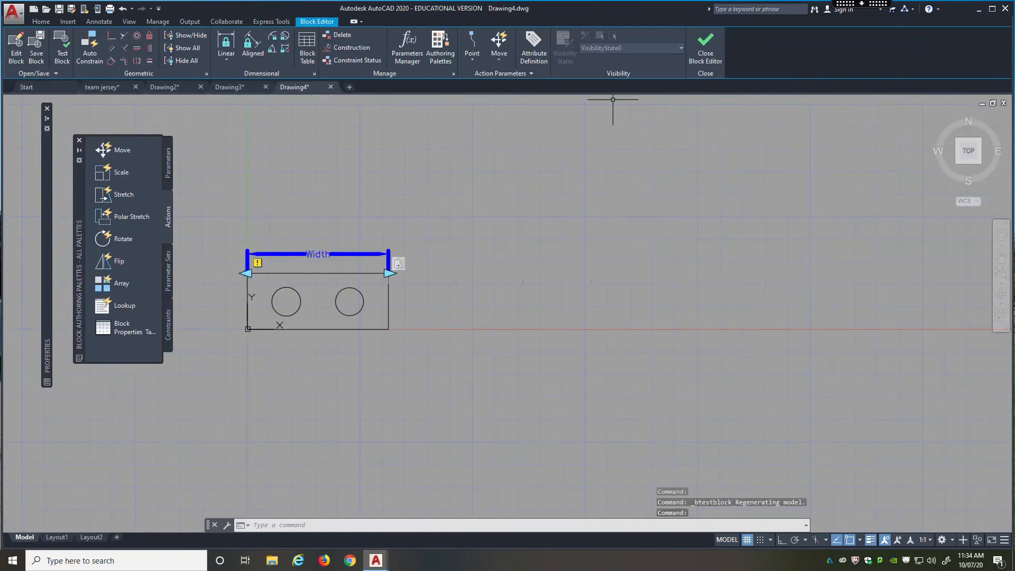
Set the Width parameter's maximum distance to 10.
left_click(281, 252)
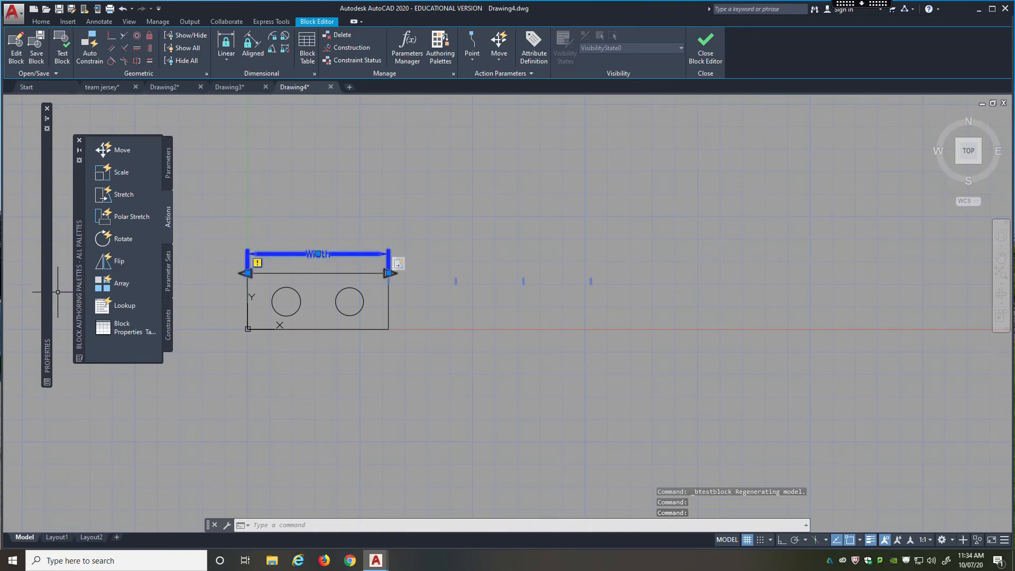
mouse_move(48, 311)
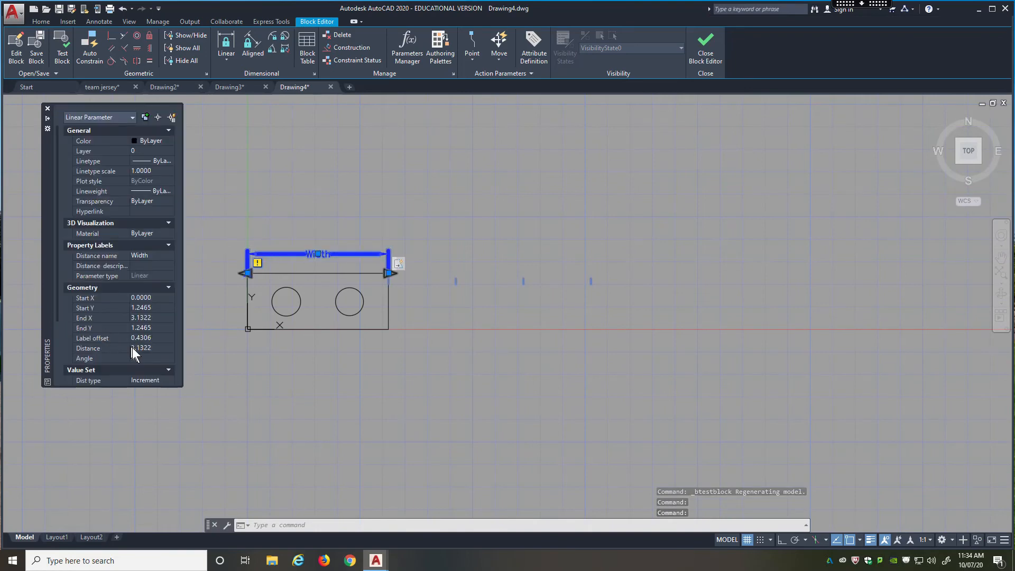
scroll(132, 347, "down", 3)
left_click(151, 319)
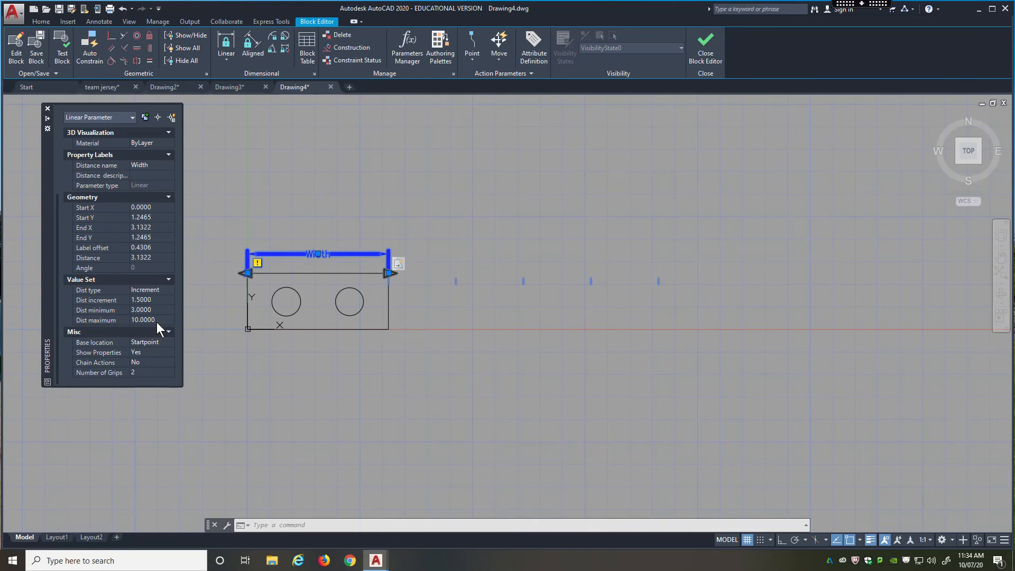
Close the properties, save the Lego block definition and leave the Block Editor.
left_click(47, 109)
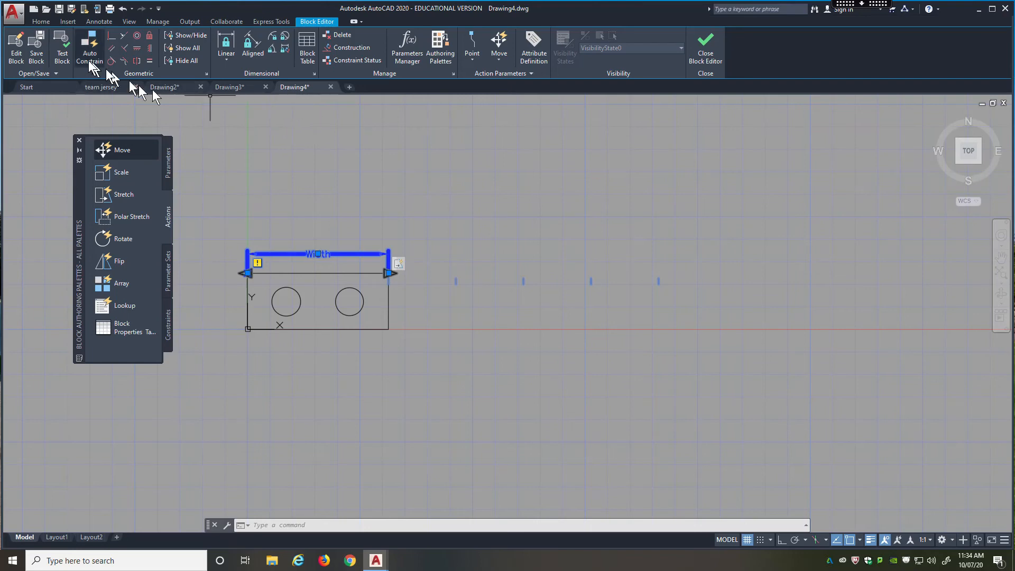
left_click(39, 50)
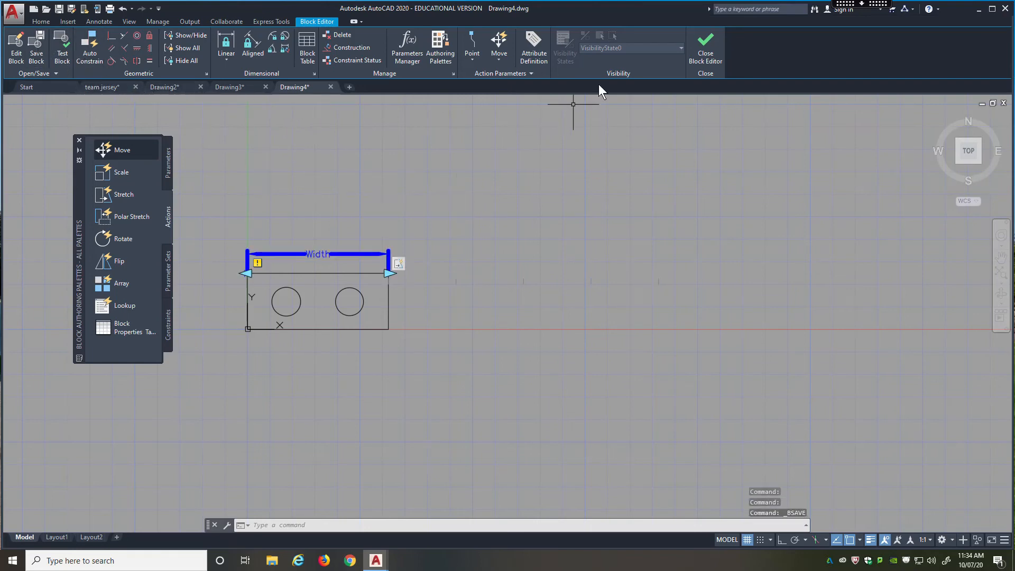
left_click(706, 51)
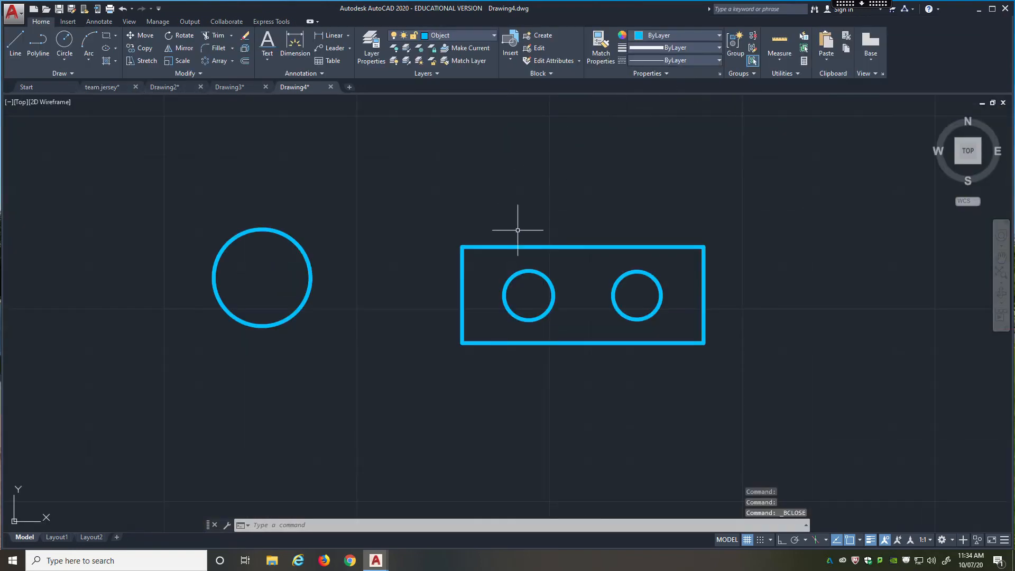
Test the Lego block in the drawing by stretching it to its maximum width and returning it to 3.1322.
left_click(541, 247)
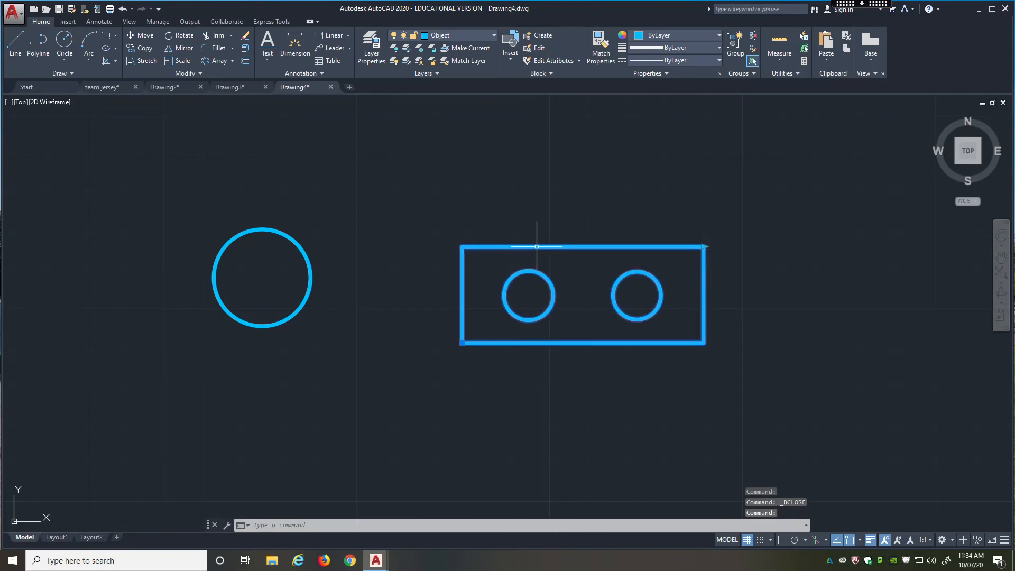
left_click(705, 246)
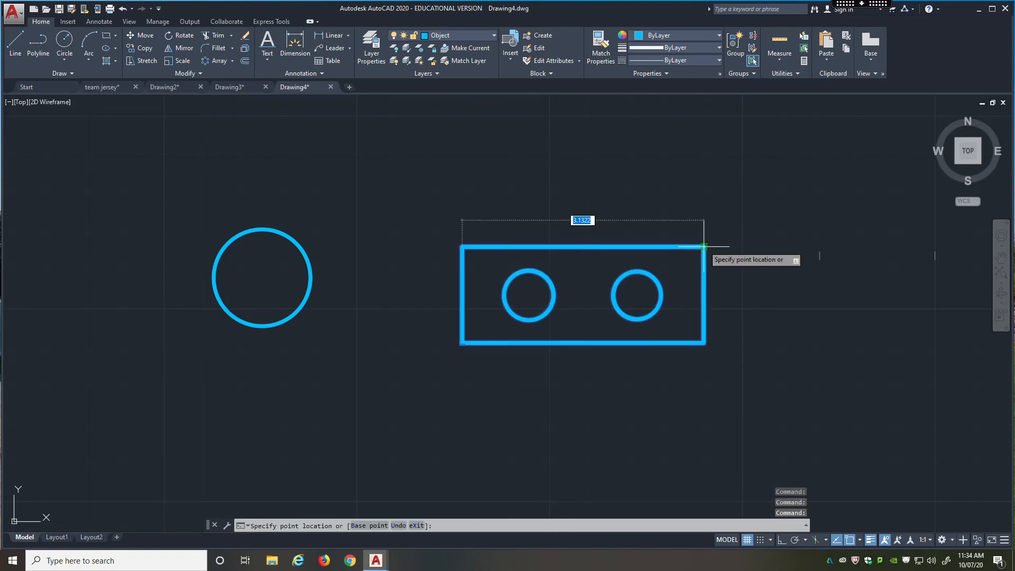
middle_click_drag(720, 229, 415, 220)
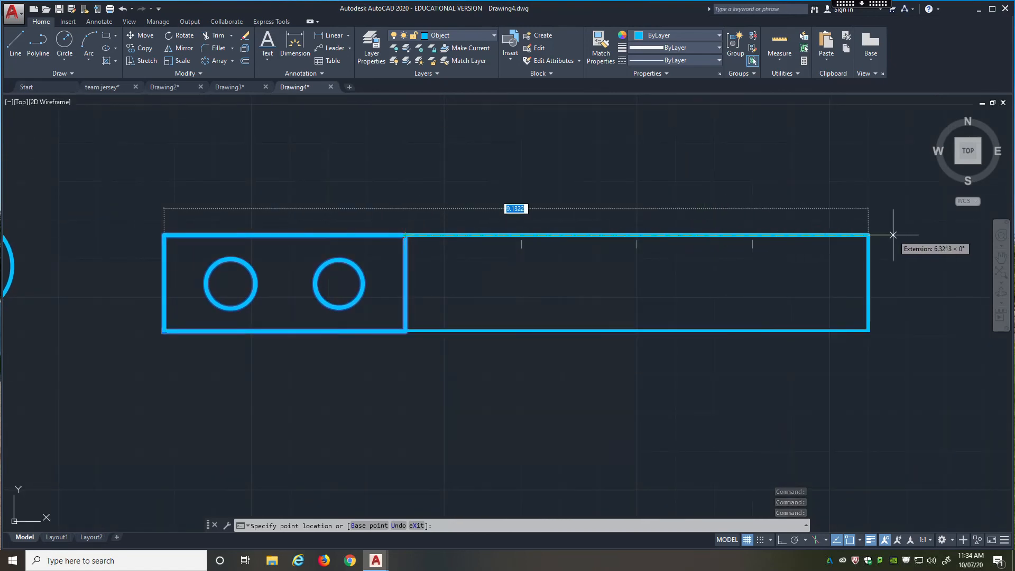
left_click(893, 234)
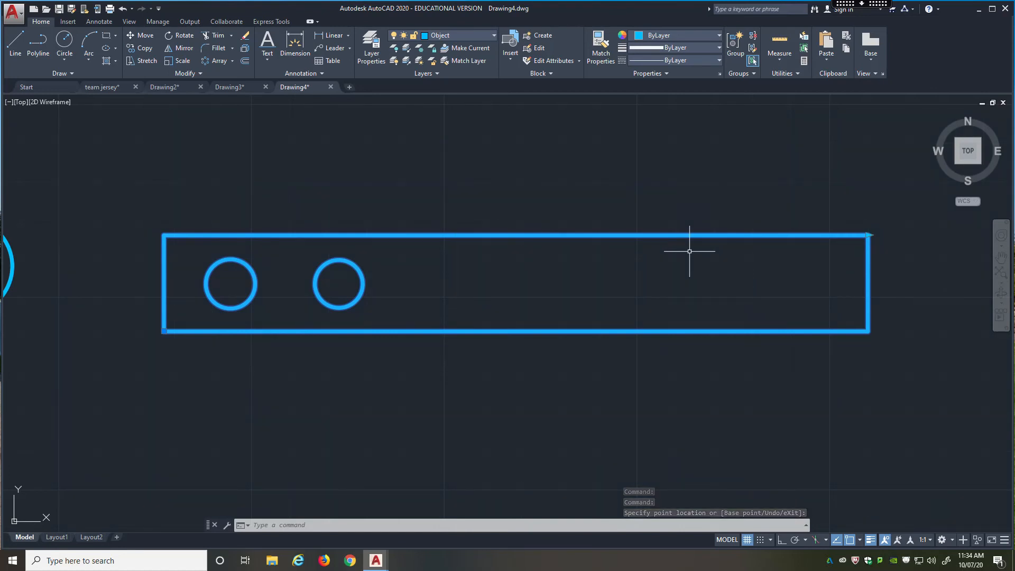
left_click(867, 234)
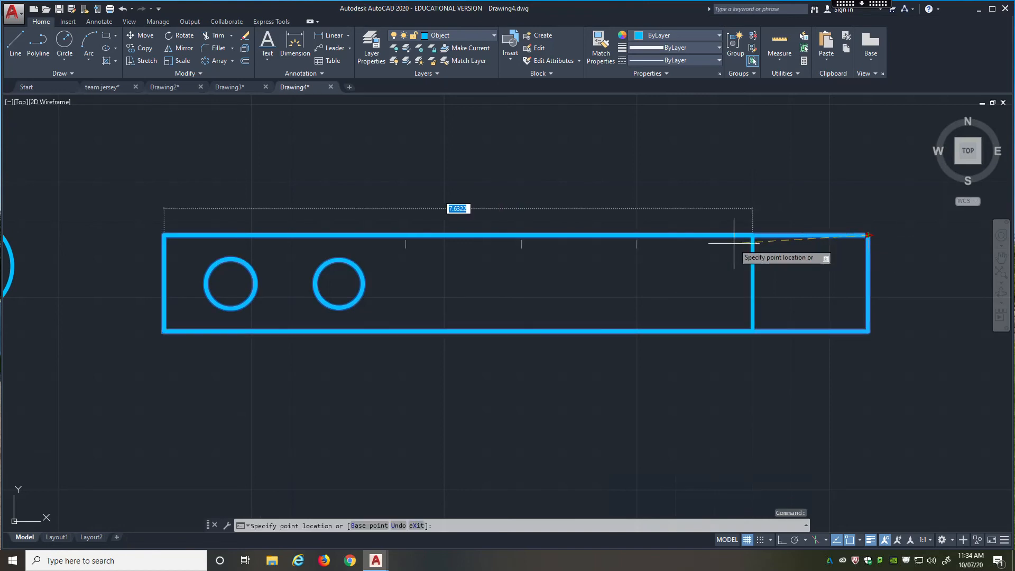
left_click(404, 238)
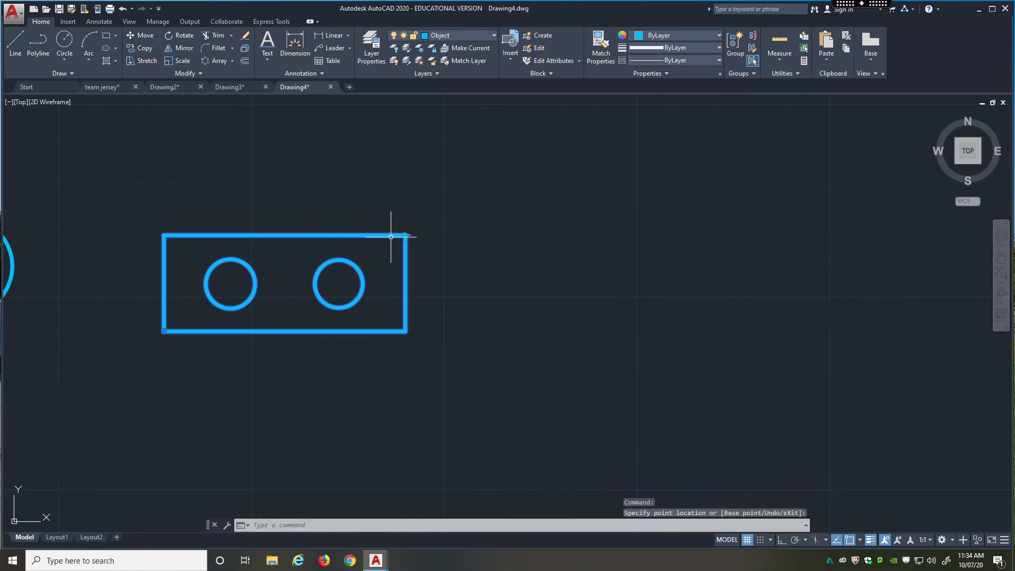
Reopen the Lego block definition in the Block Editor and display the available block actions.
double_click(279, 235)
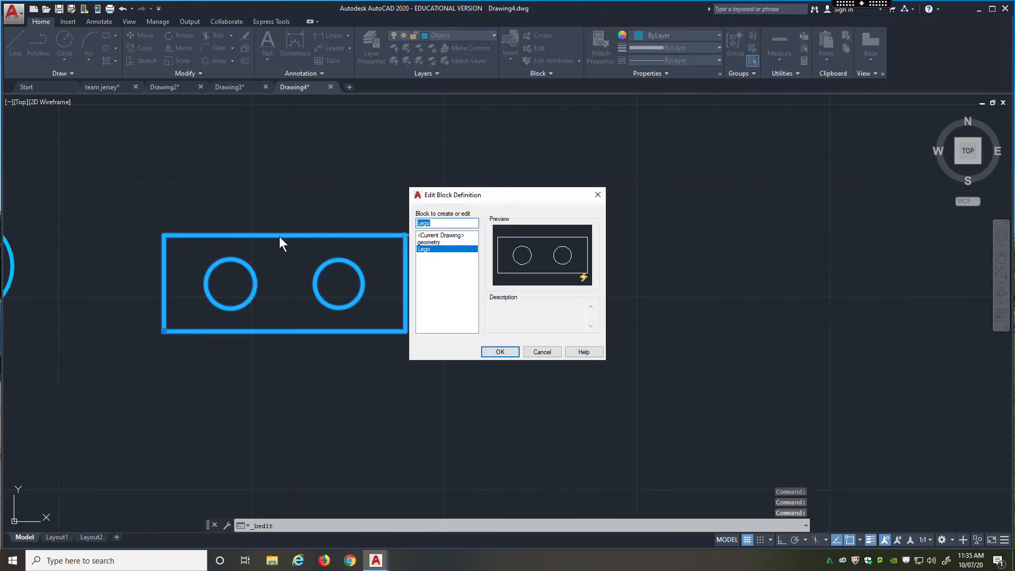
left_click(494, 352)
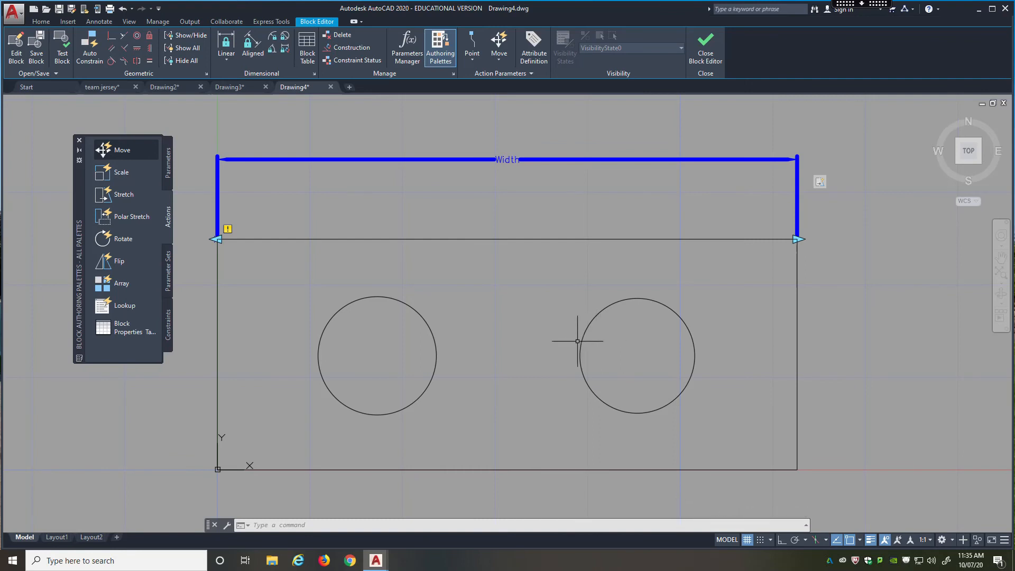
left_click(167, 168)
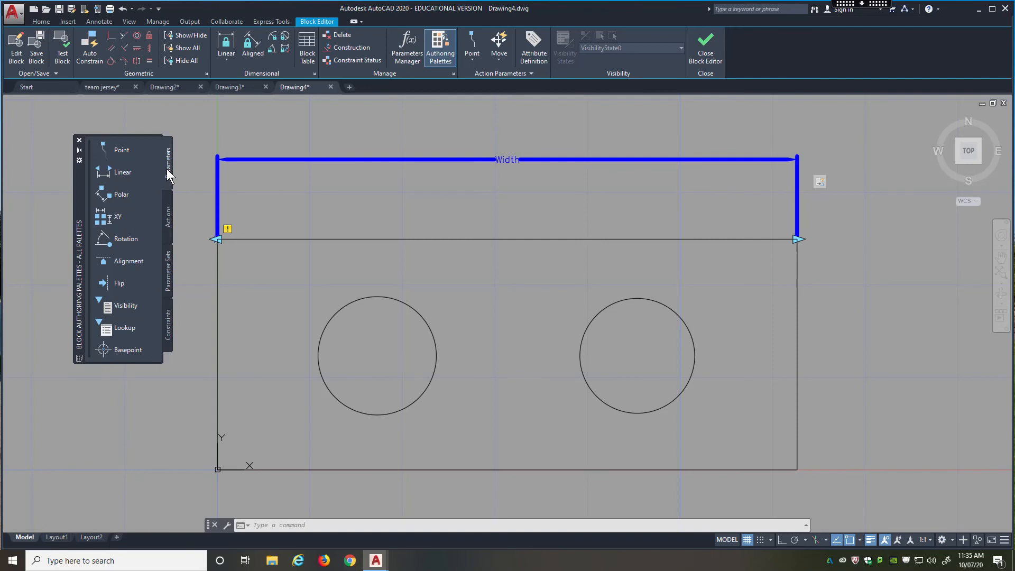
left_click(169, 211)
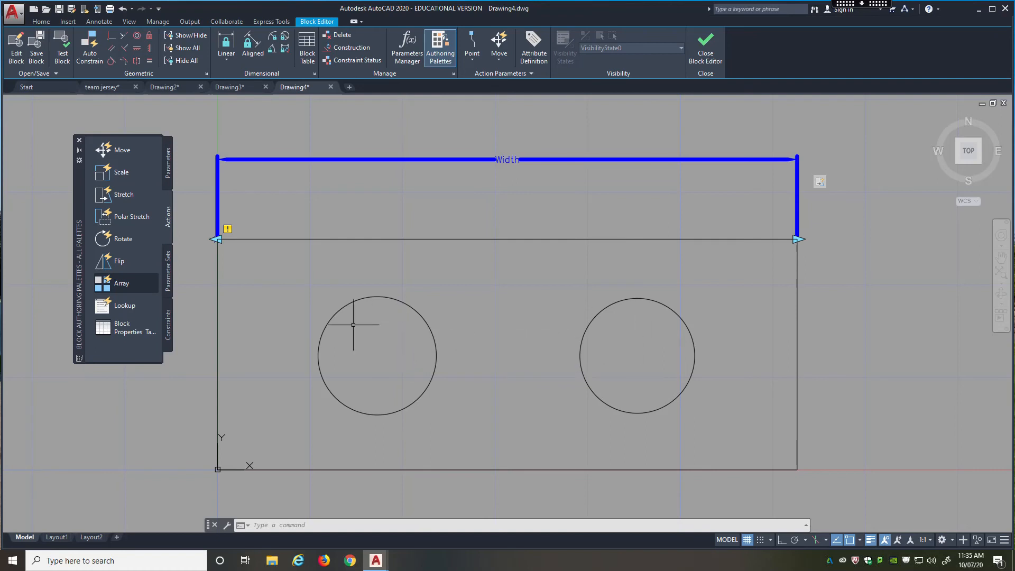
Add an Array action to the Width parameter that arrays both circles with a column distance of 3.
left_click(119, 284)
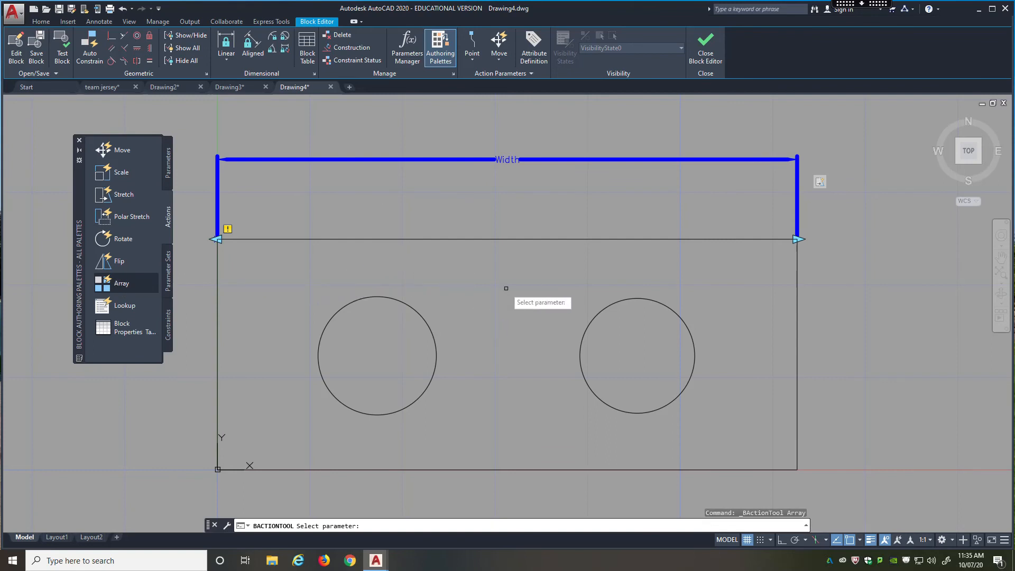
left_click(561, 159)
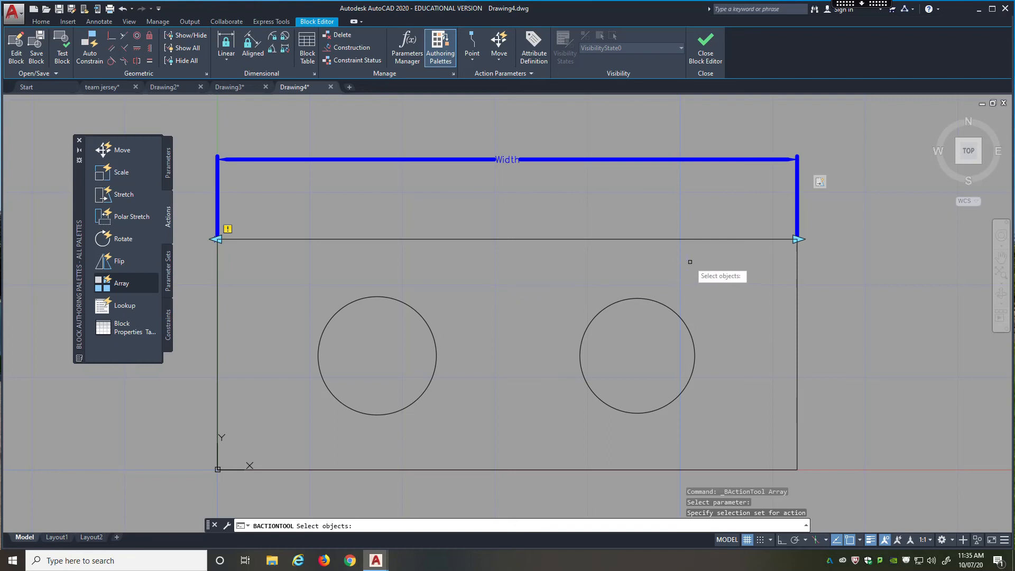
left_click(716, 267)
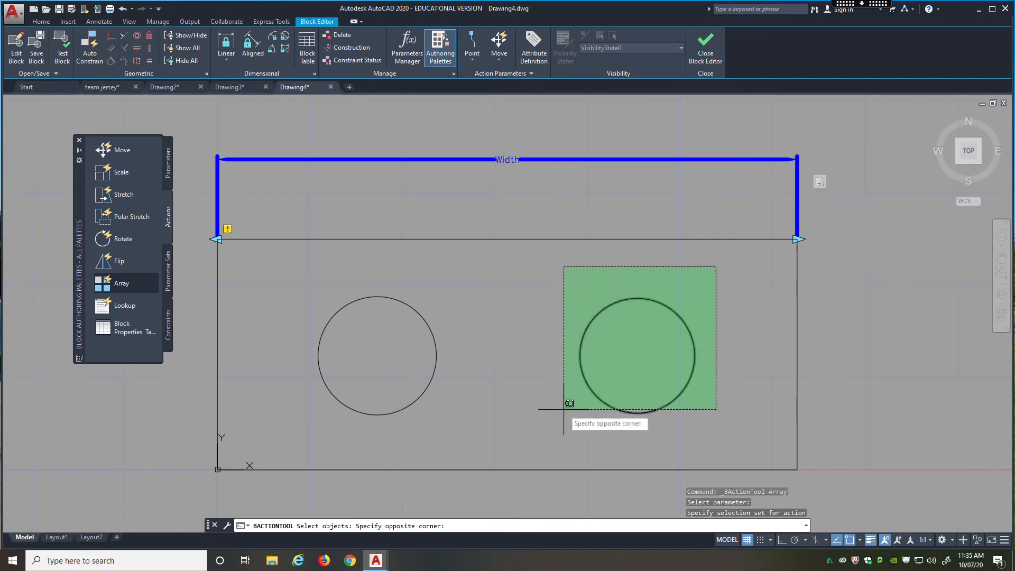
left_click(290, 442)
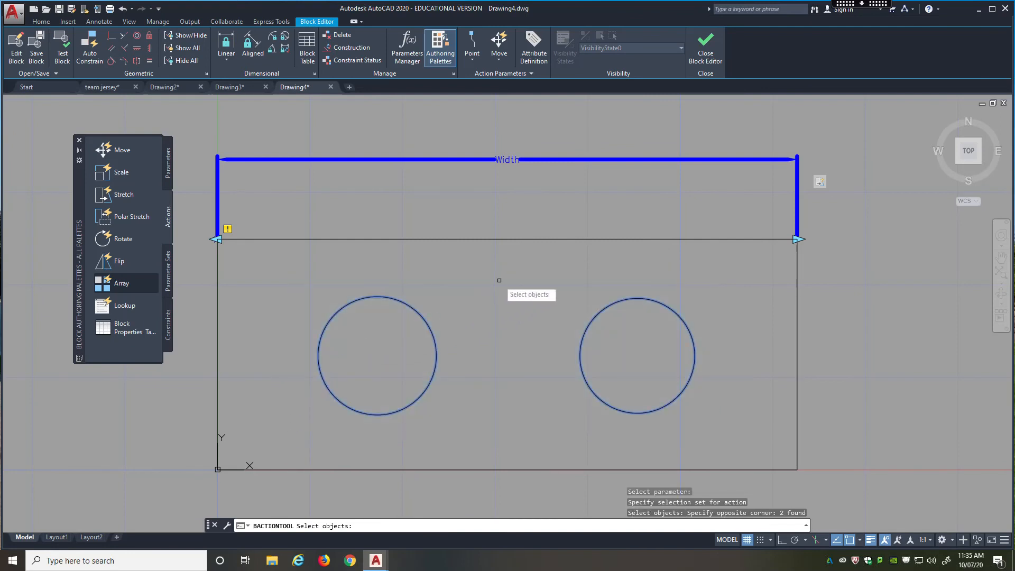
key("Return")
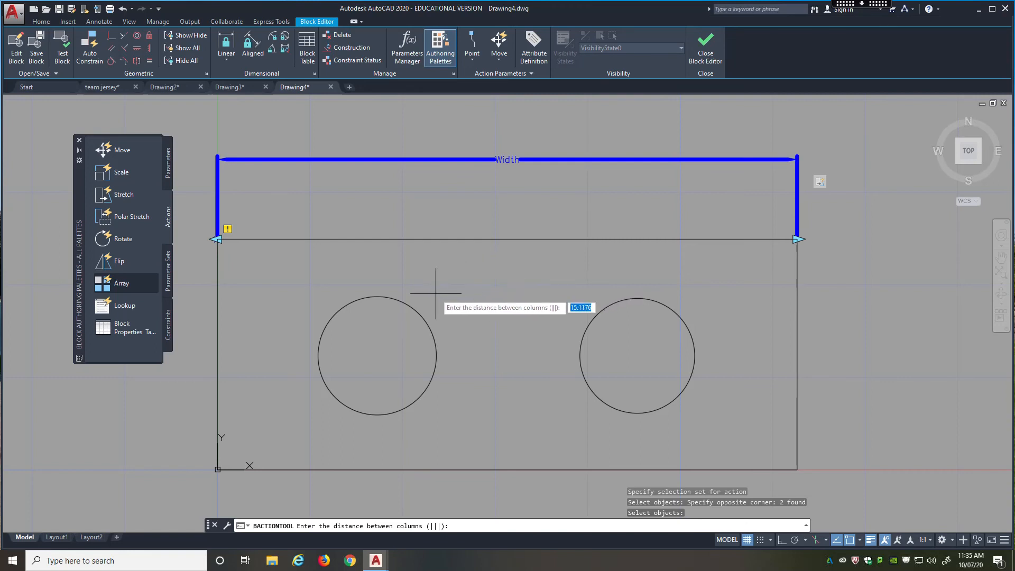
scroll(418, 293, "down", 3)
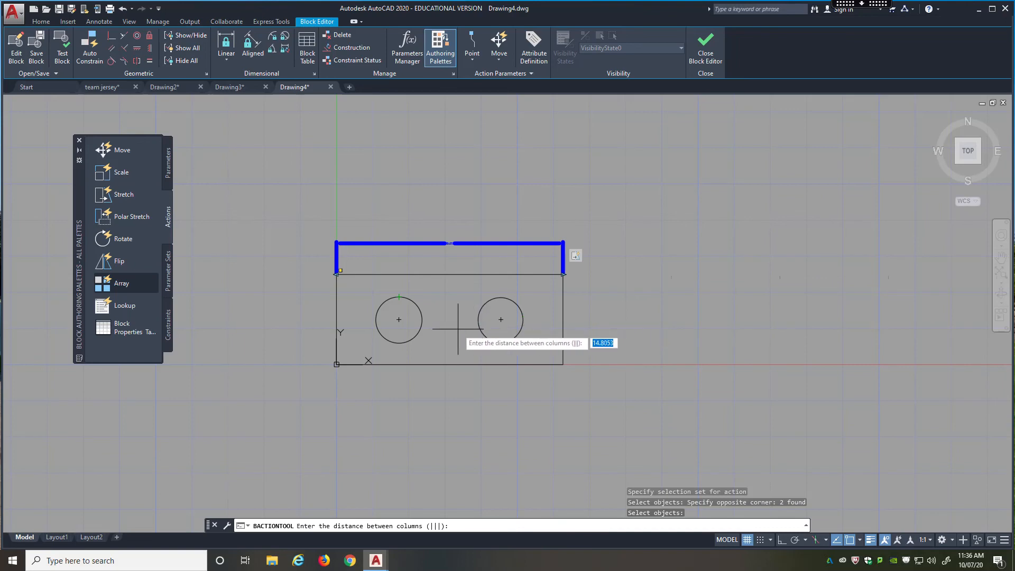
scroll(443, 323, "up", 2)
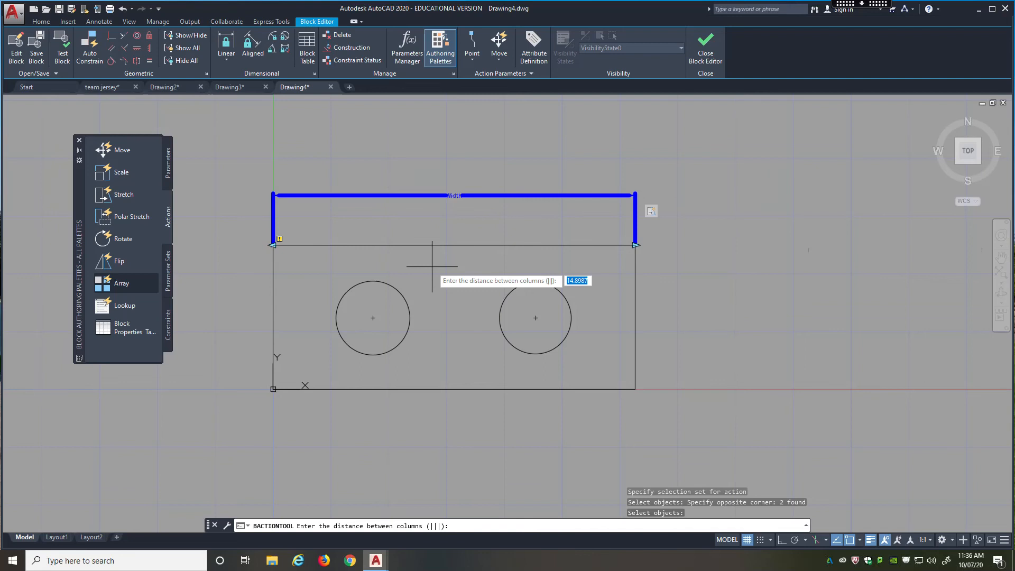
type("3")
key("Return")
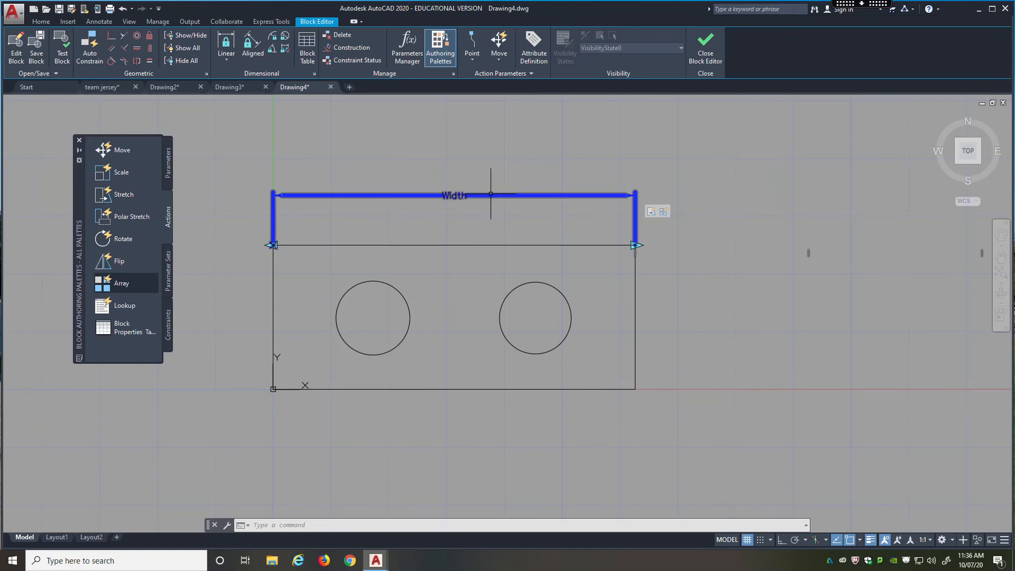
Save the parameter changes to the Lego block and open it in a test block window.
left_click(36, 53)
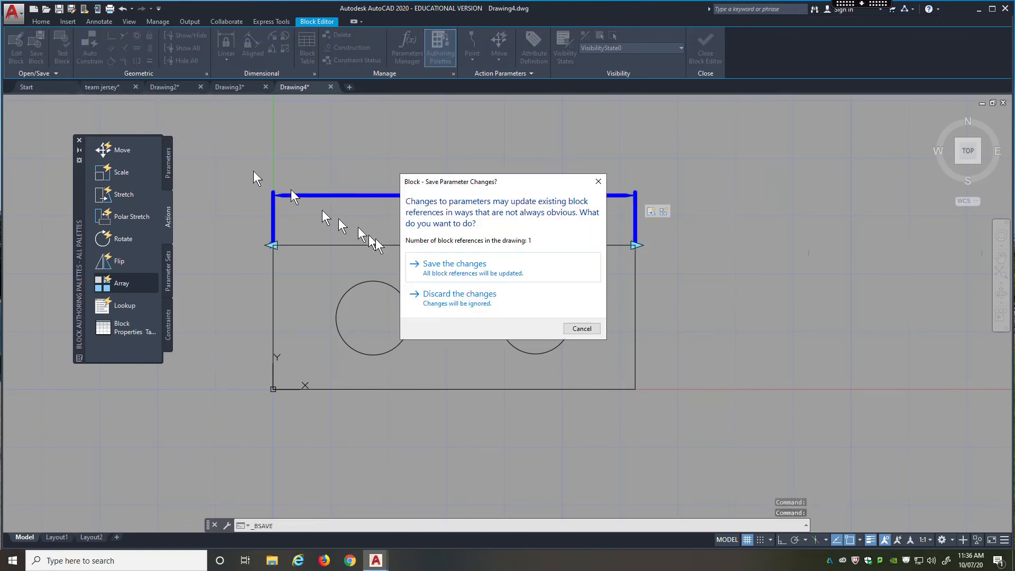
left_click(435, 267)
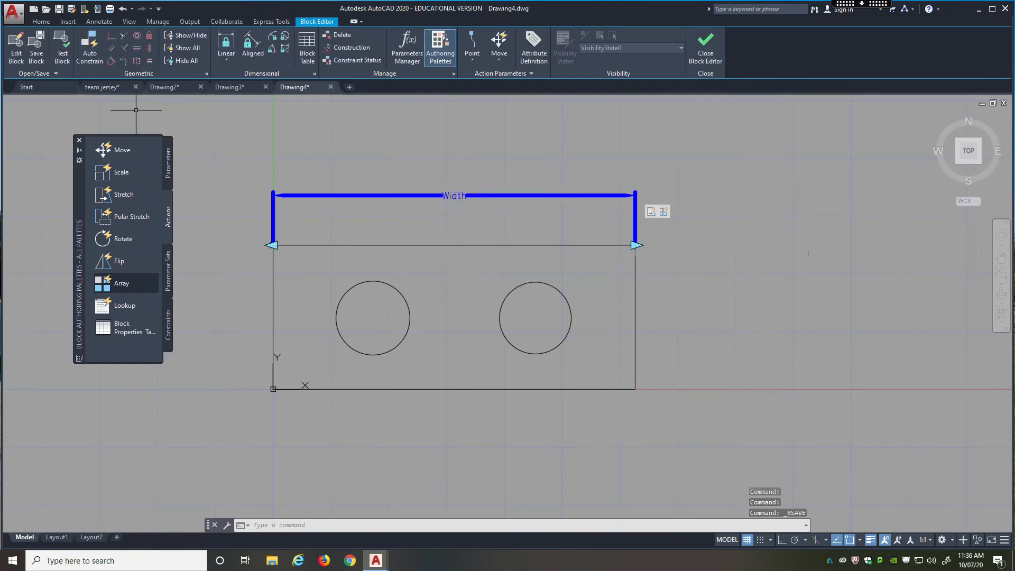
left_click(68, 60)
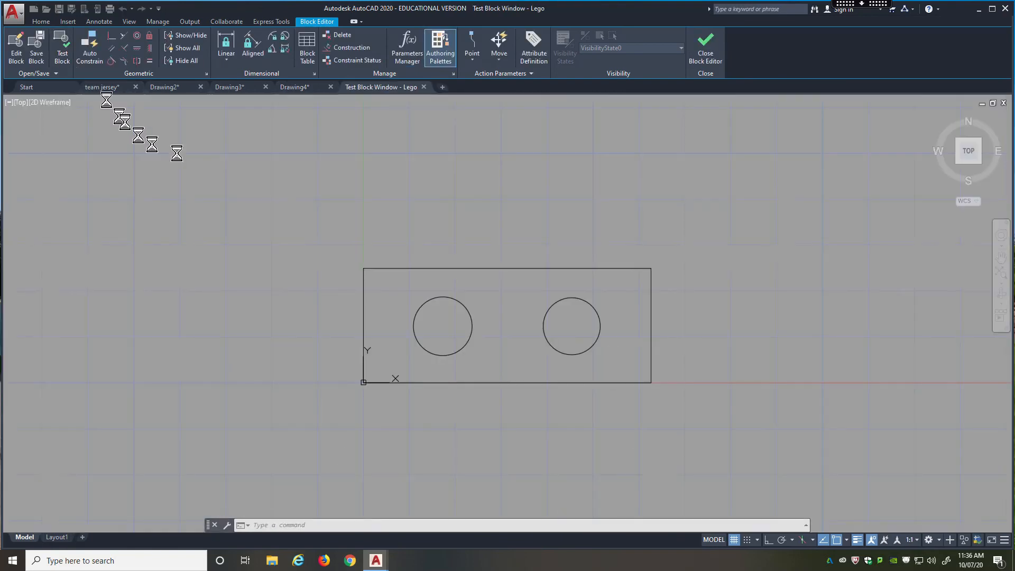
Test the array by stretching the Lego block's right end to a width of 6.1322 and on to its maximum width.
left_click(530, 267)
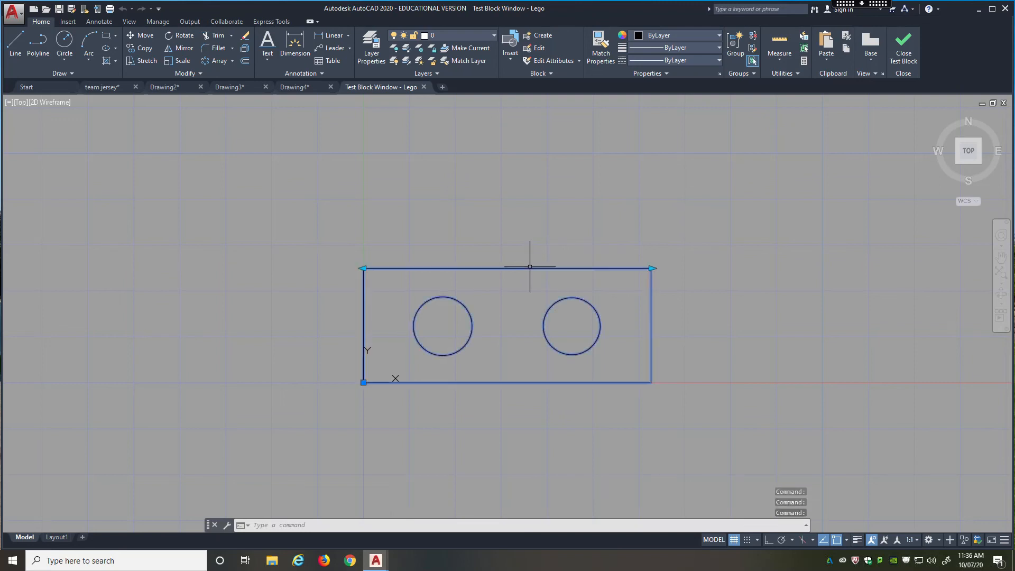
left_click(651, 268)
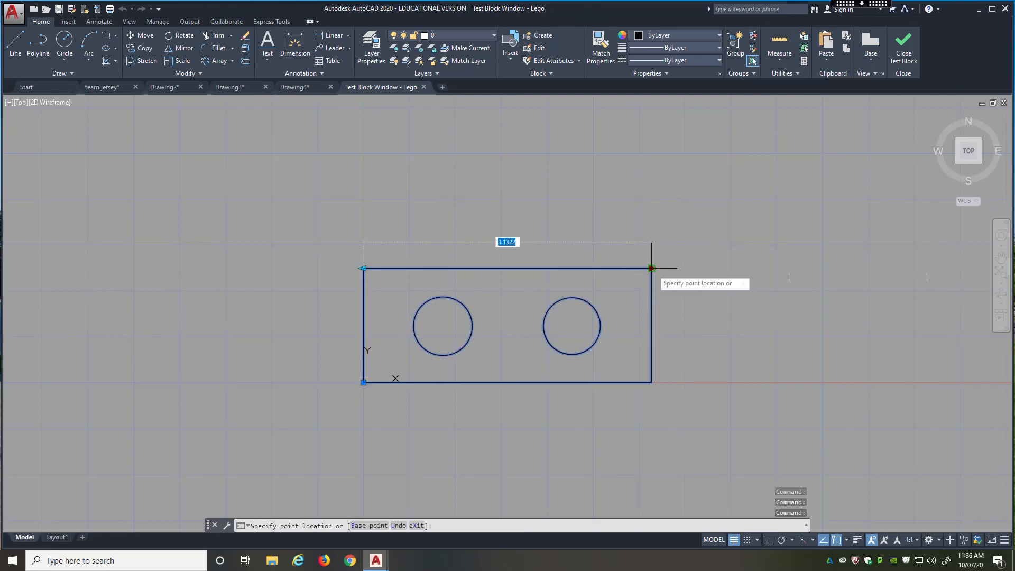
middle_click_drag(651, 268, 421, 219)
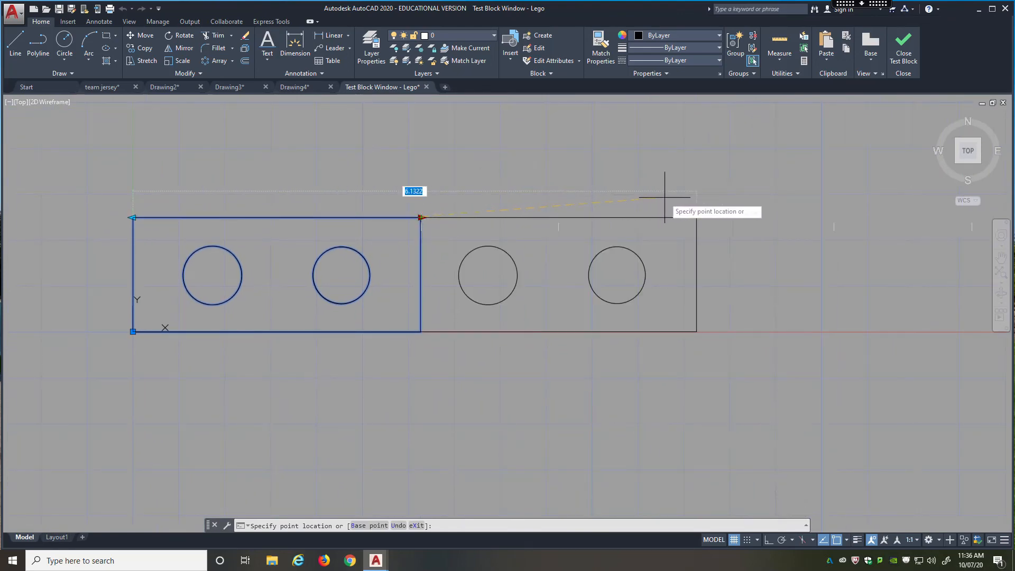
left_click(696, 196)
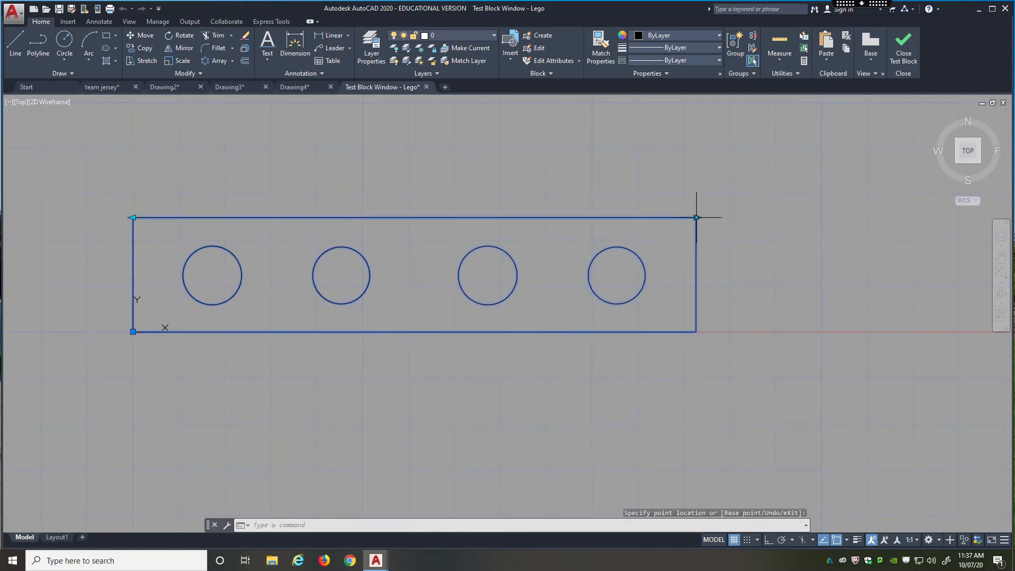
left_click(697, 217)
left_click(959, 227)
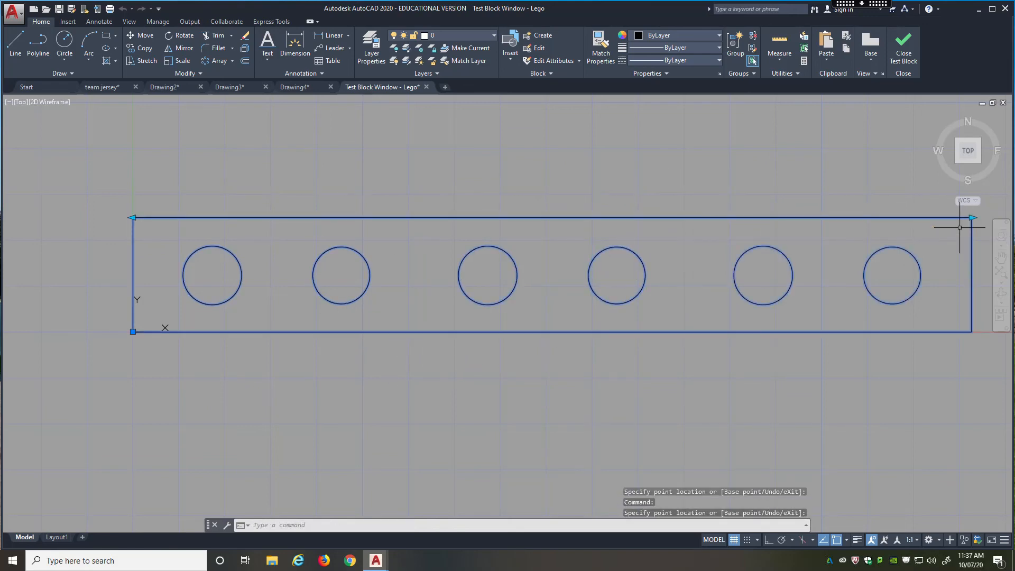
Test the intermediate increments by shrinking the Lego block to 7.6322 and 6.1322, then stretching it back to its maximum width.
scroll(539, 277, "down", 2)
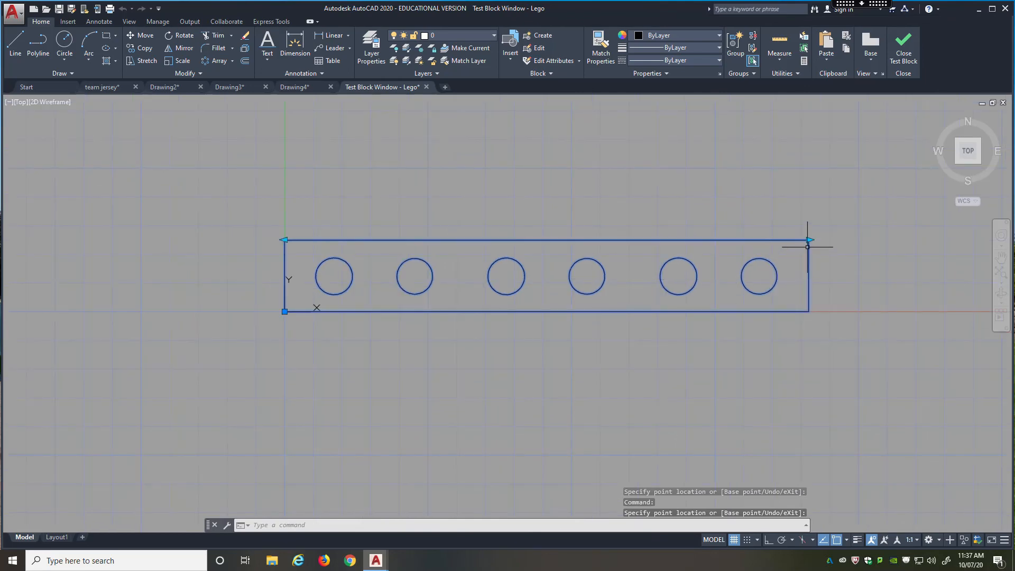
left_click(808, 240)
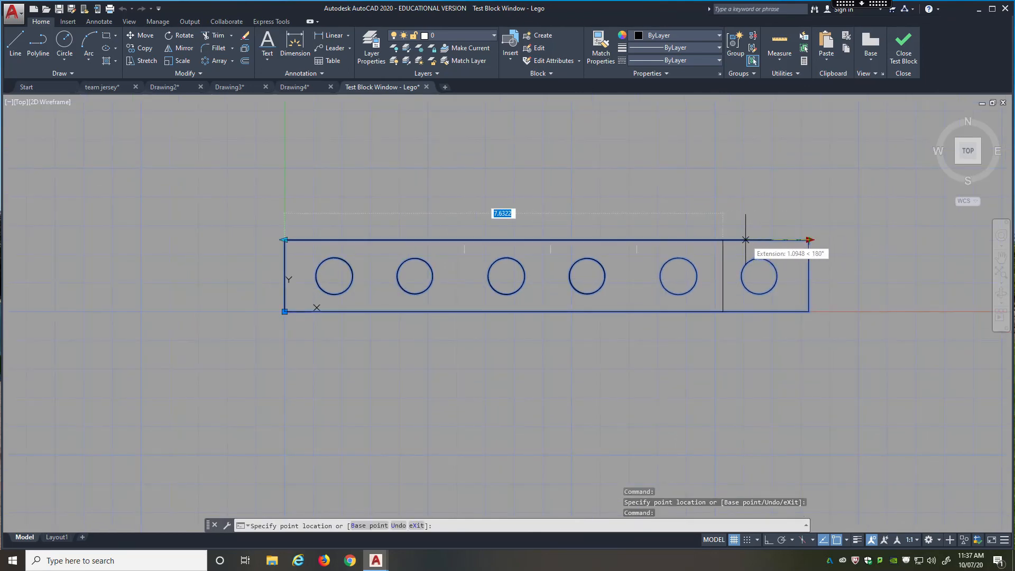
left_click(722, 240)
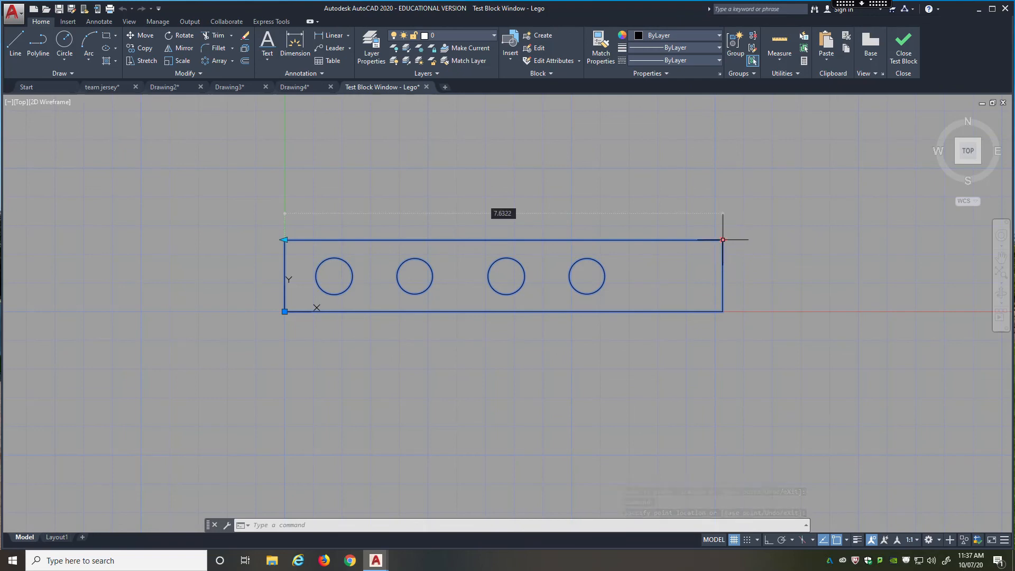
left_click(722, 239)
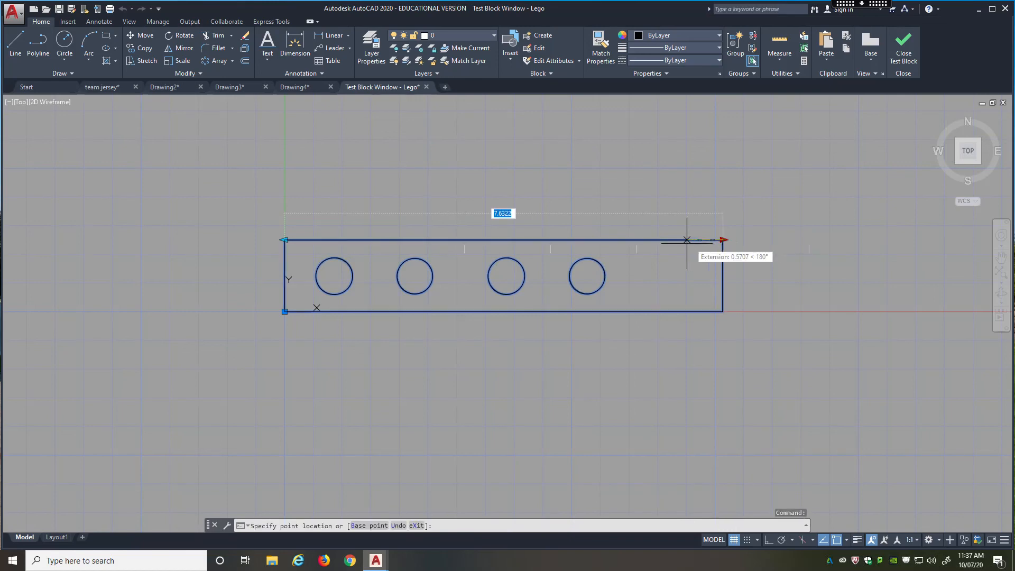
left_click(652, 240)
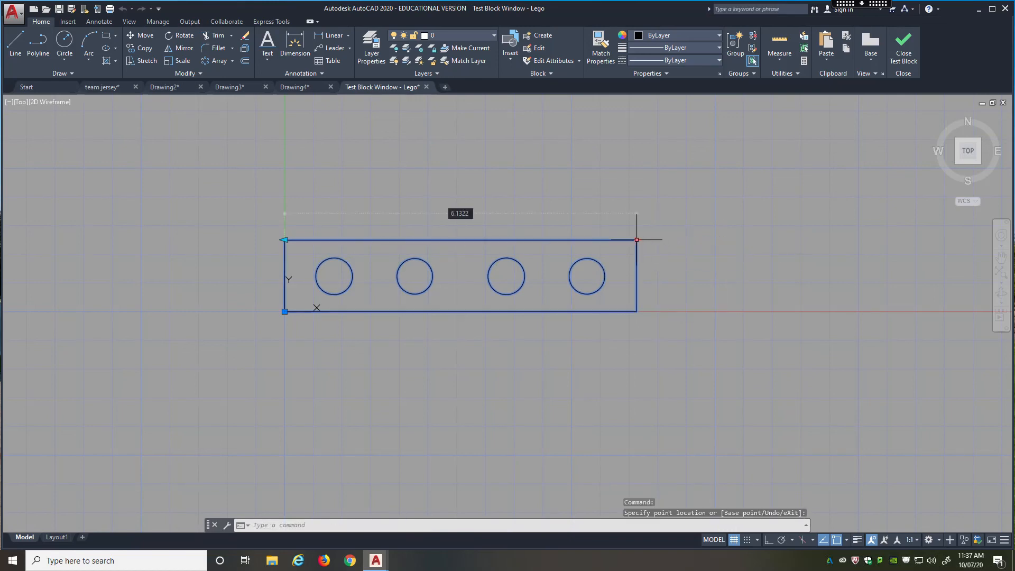
left_click(636, 240)
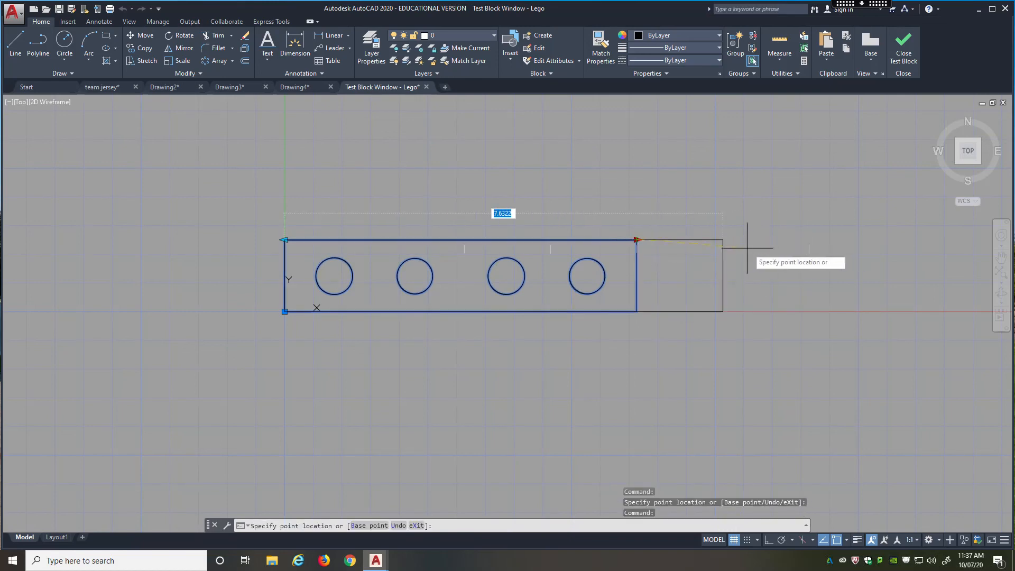
left_click(809, 239)
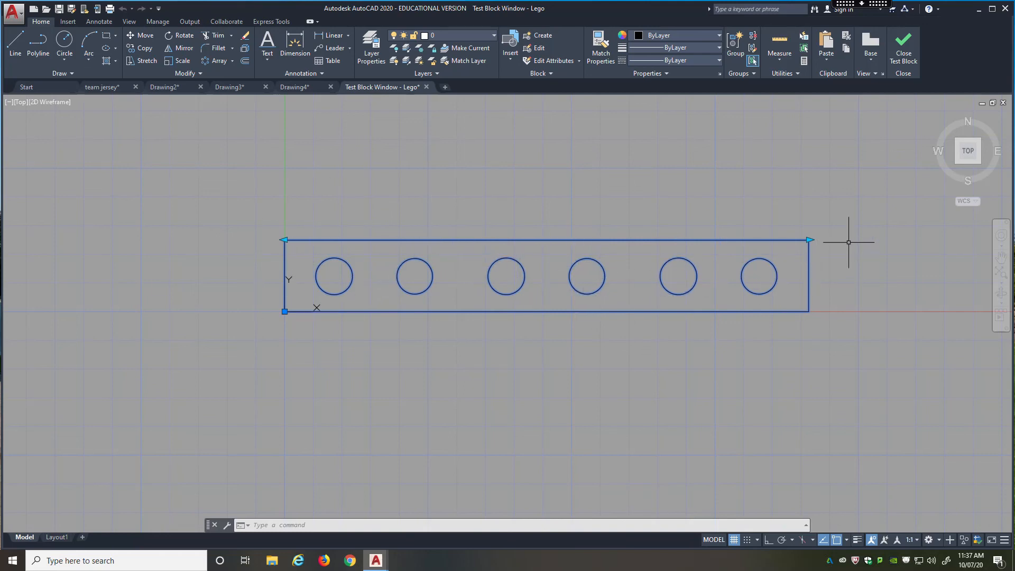
Shrink the test block to 4.6322 and its original two-circle width, then step it out to maximum and return it to the original width.
left_click(809, 239)
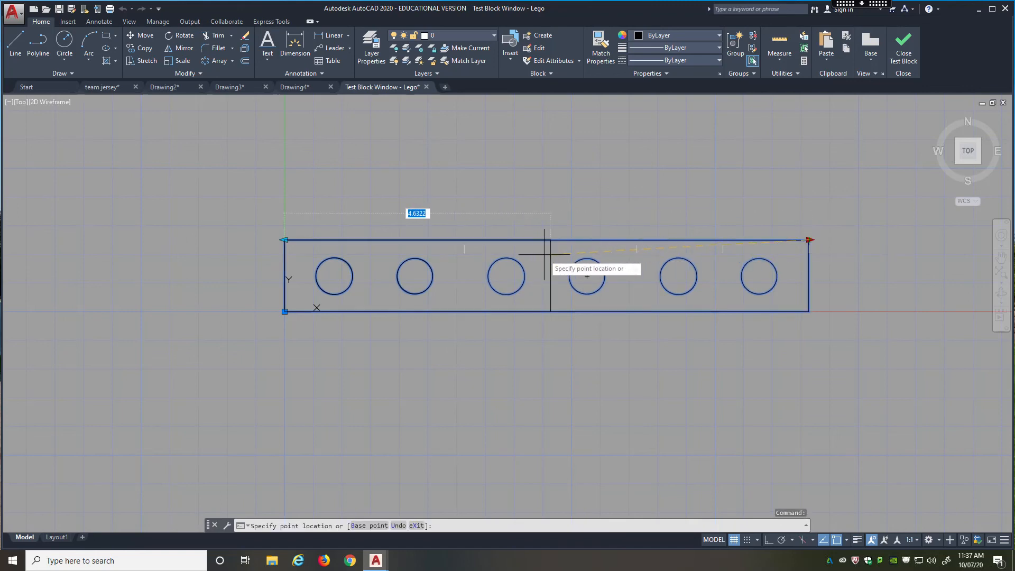
left_click(550, 239)
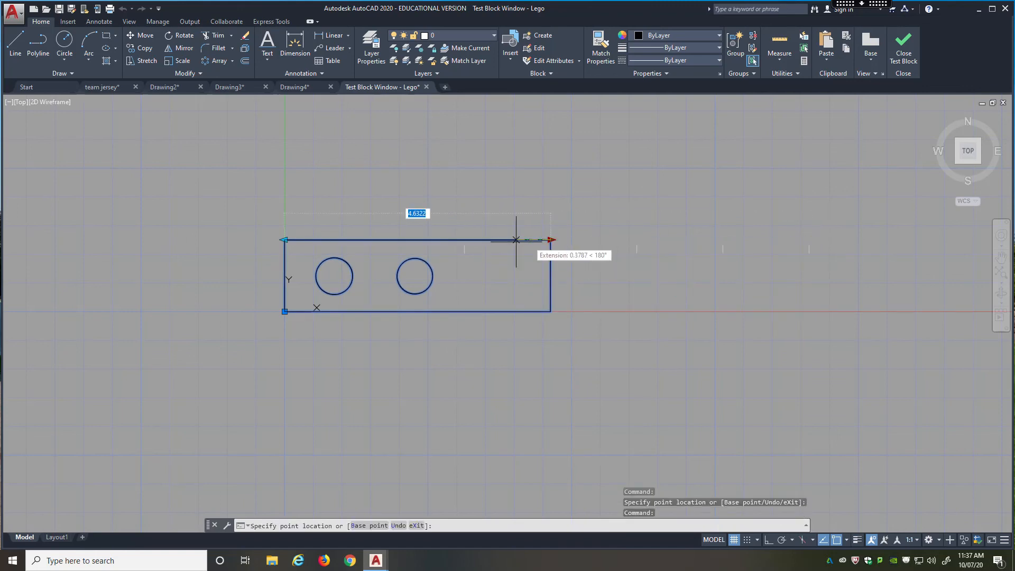
left_click(464, 240)
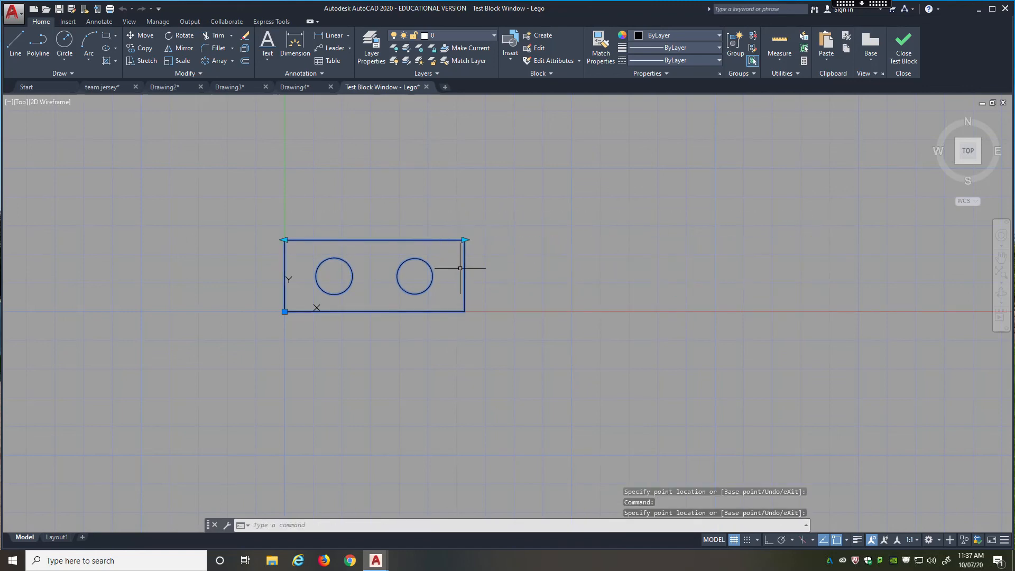
left_click(465, 239)
left_click(625, 238)
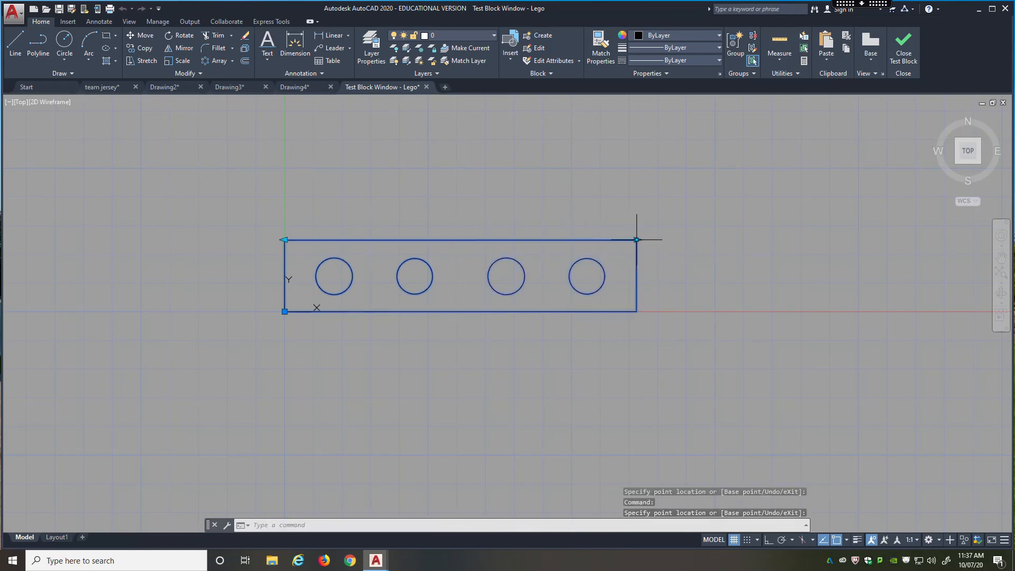
left_click(637, 239)
left_click(809, 239)
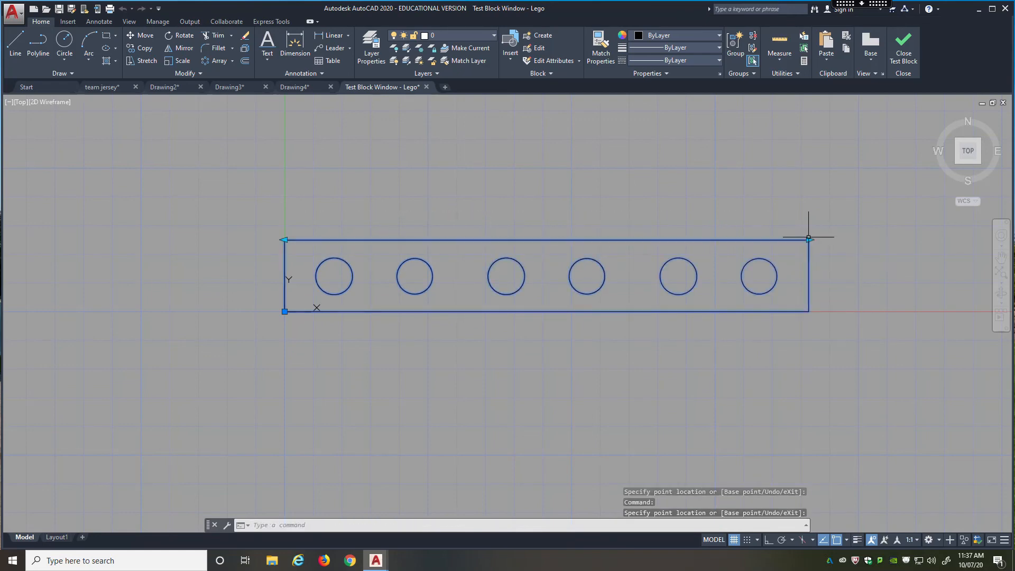
left_click(808, 239)
left_click(465, 240)
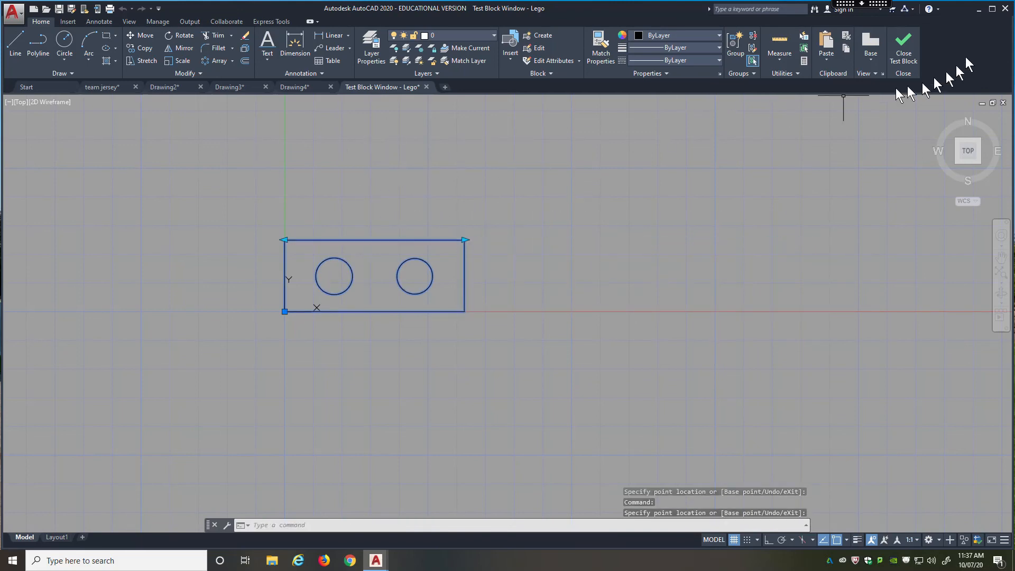
Close the test block window and leave the Block Editor, saving the changes to Lego.
left_click(902, 53)
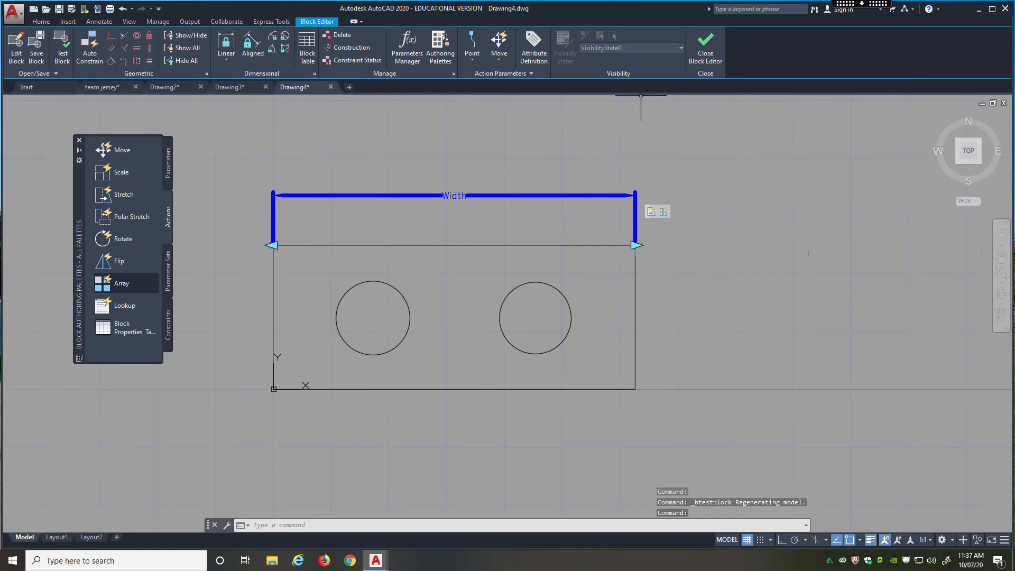
left_click(705, 53)
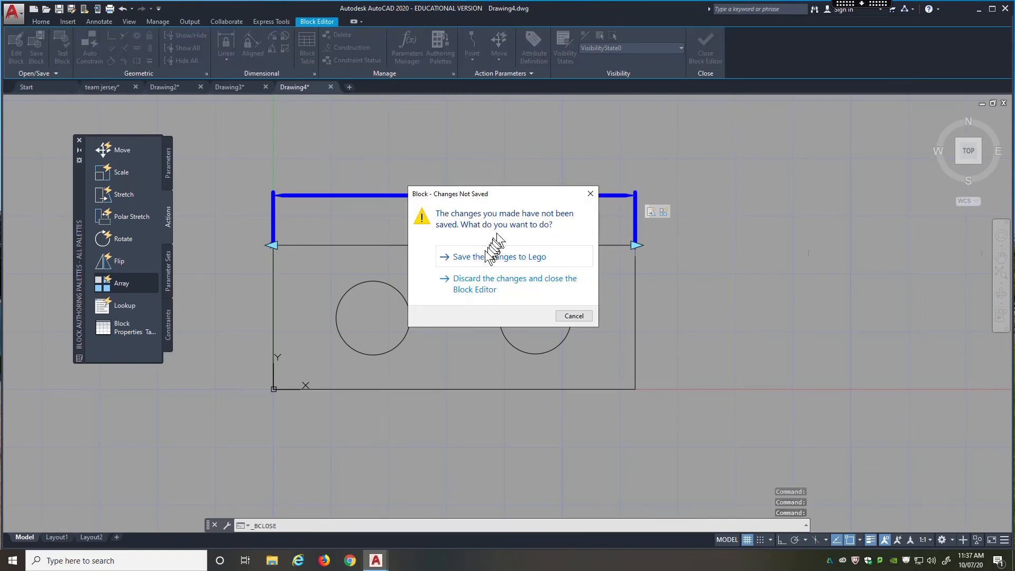
left_click(483, 256)
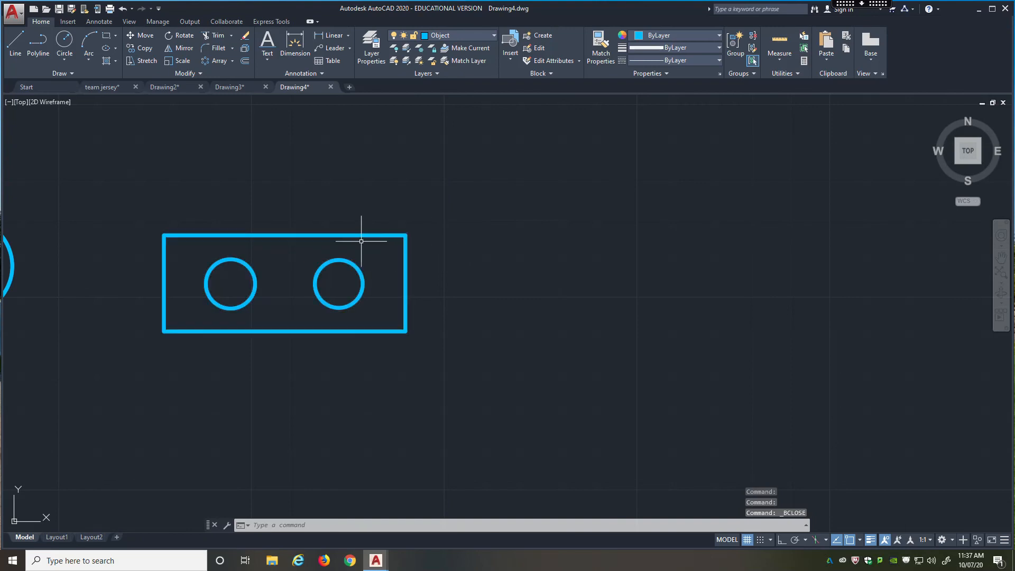
Test the updated Lego block in the drawing by stretching it to 6.1322 and its maximum width, then returning it to two circles.
left_click(334, 234)
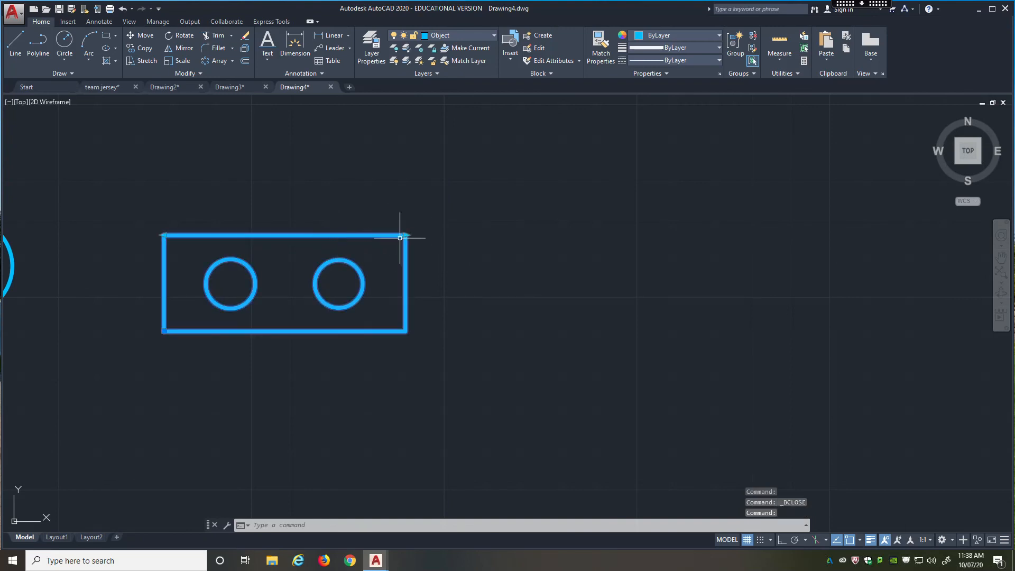
left_click(405, 234)
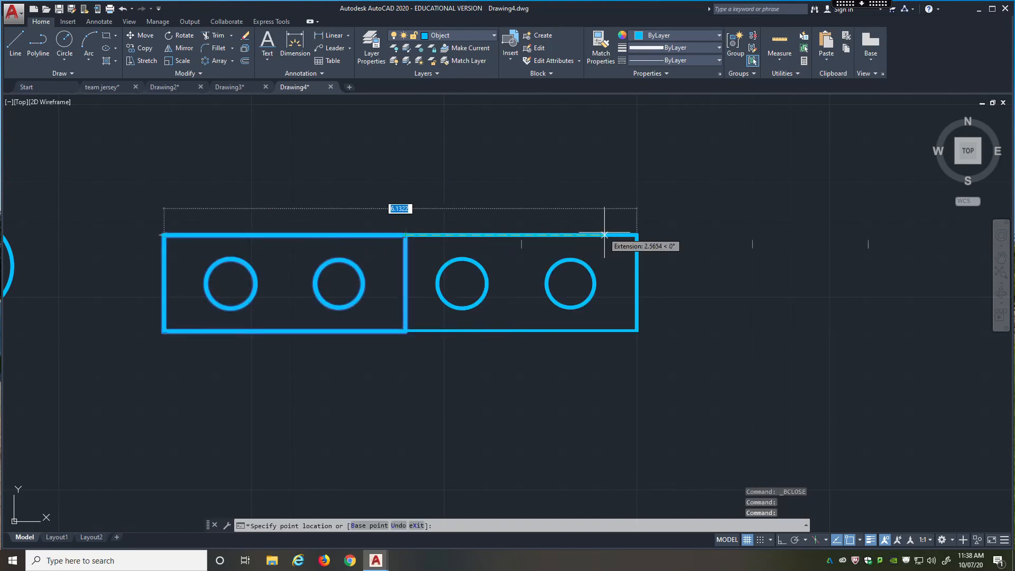
left_click(636, 235)
left_click(636, 234)
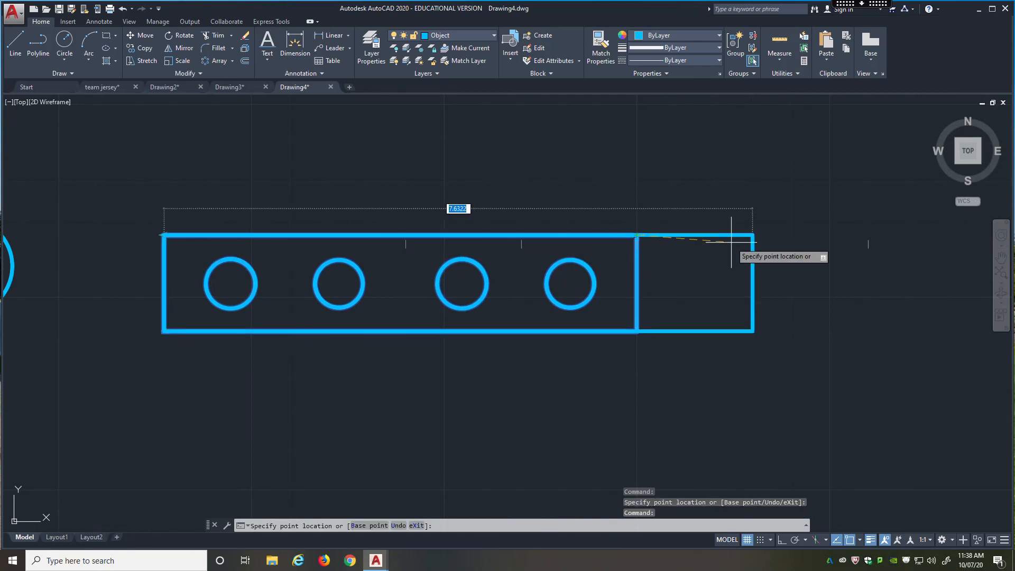
left_click(844, 233)
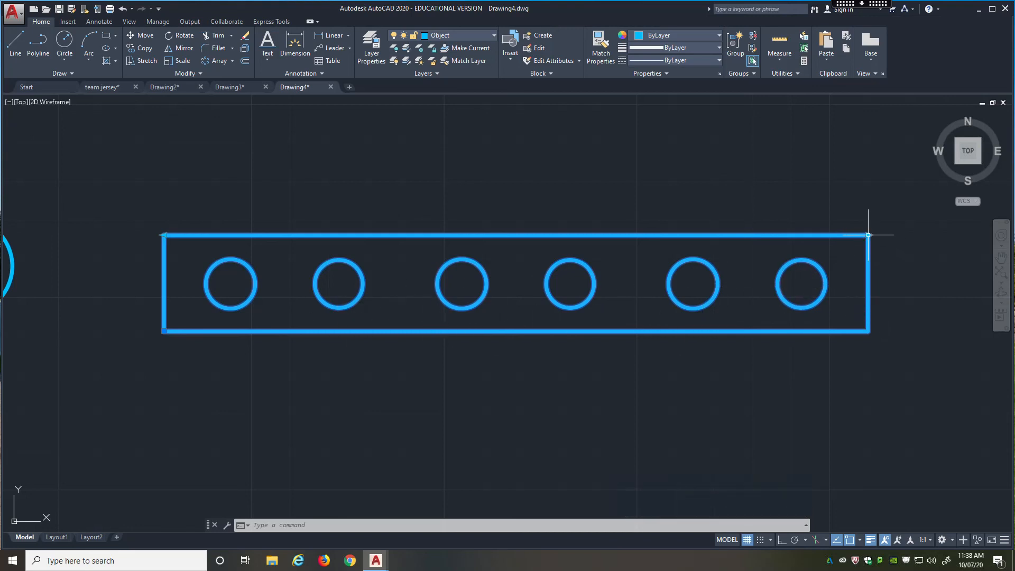
mouse_move(868, 234)
left_click_drag(868, 234, 432, 235)
scroll(580, 279, "down", 2)
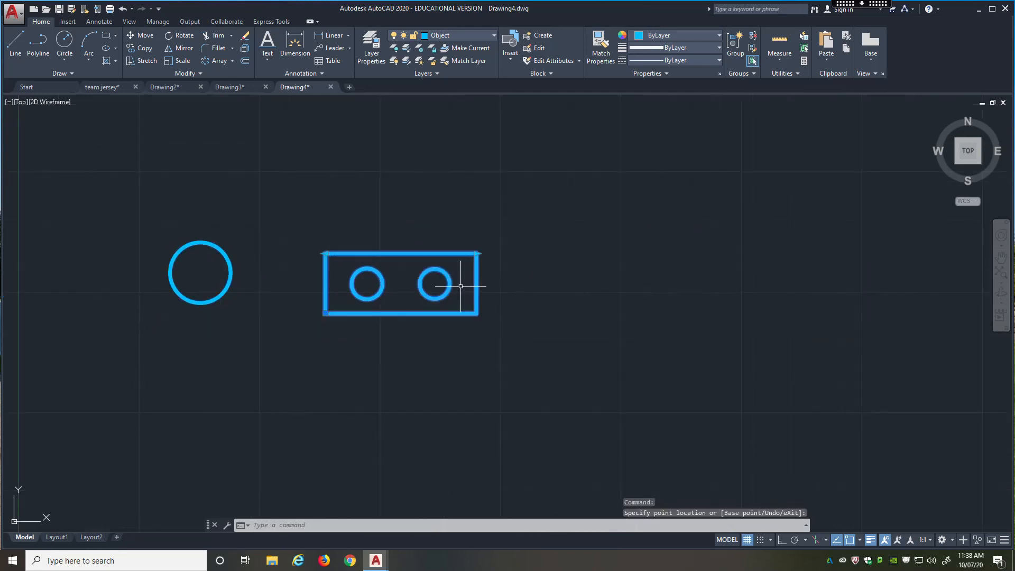
scroll(351, 283, "up", 2)
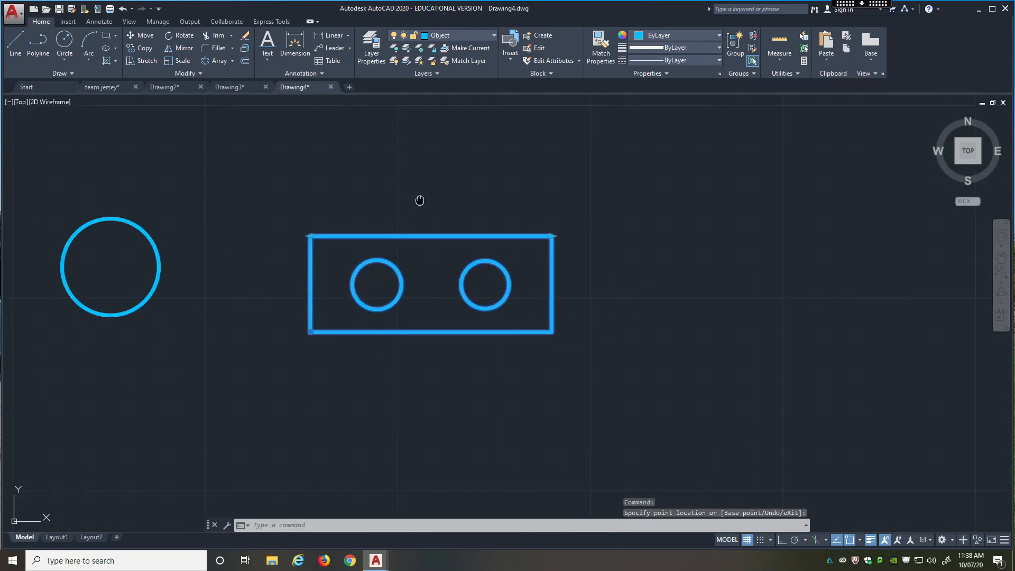
middle_click_drag(419, 200, 507, 190)
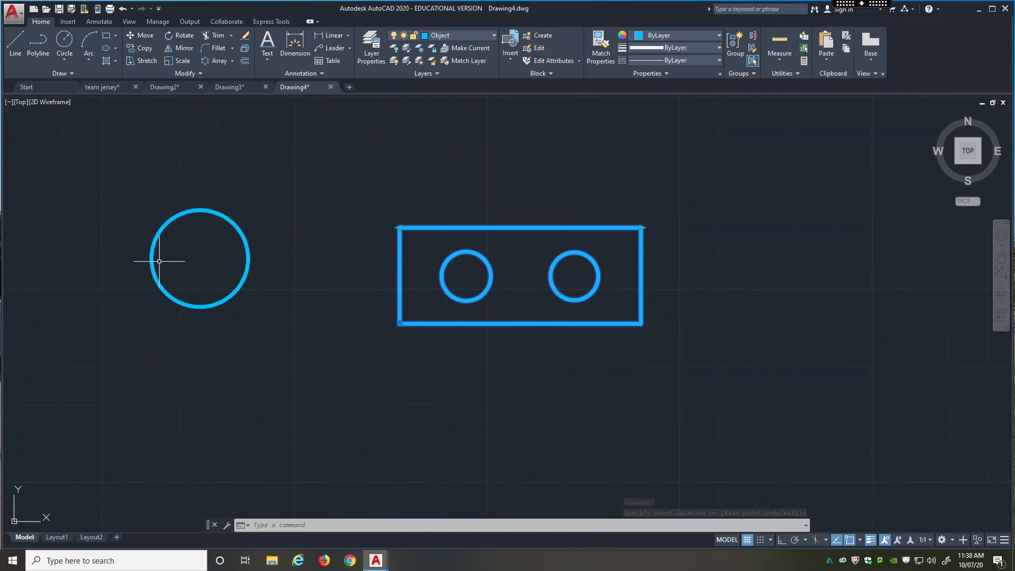